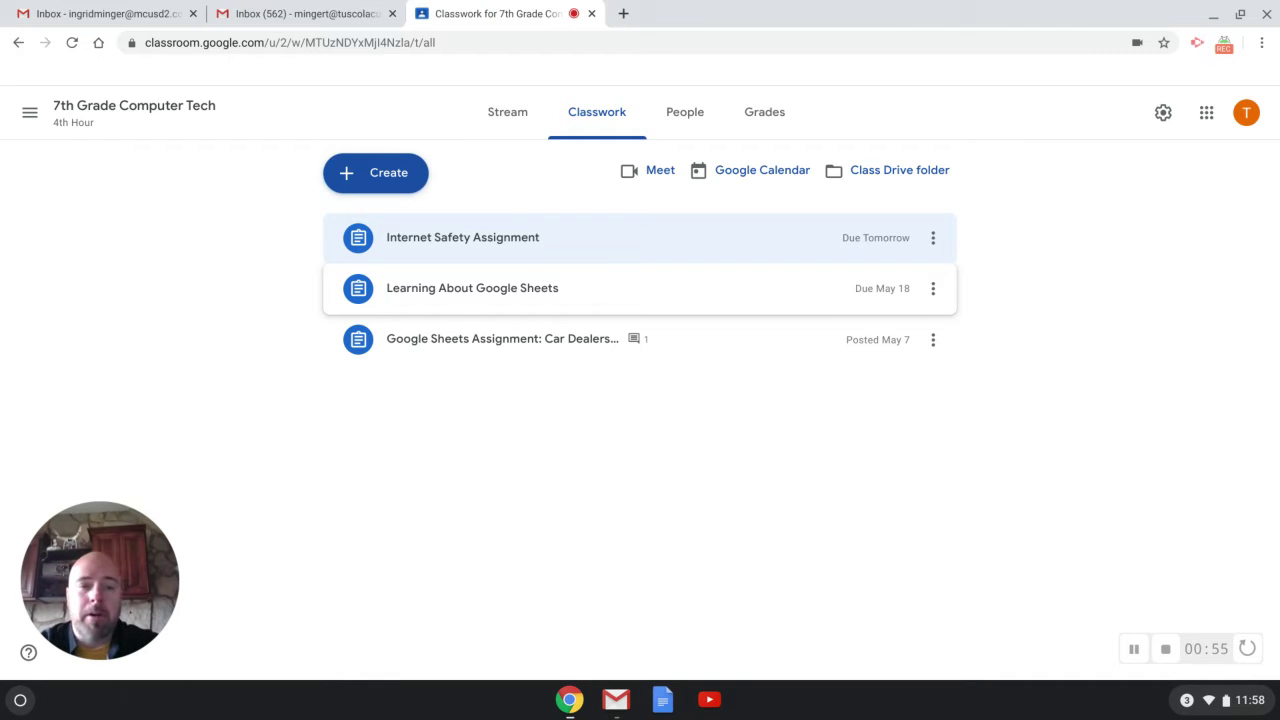
# Review the details and attachment of the Learning About Google Sheets assignment, including its lesson link, and collapse it
pyautogui.click(589, 291)
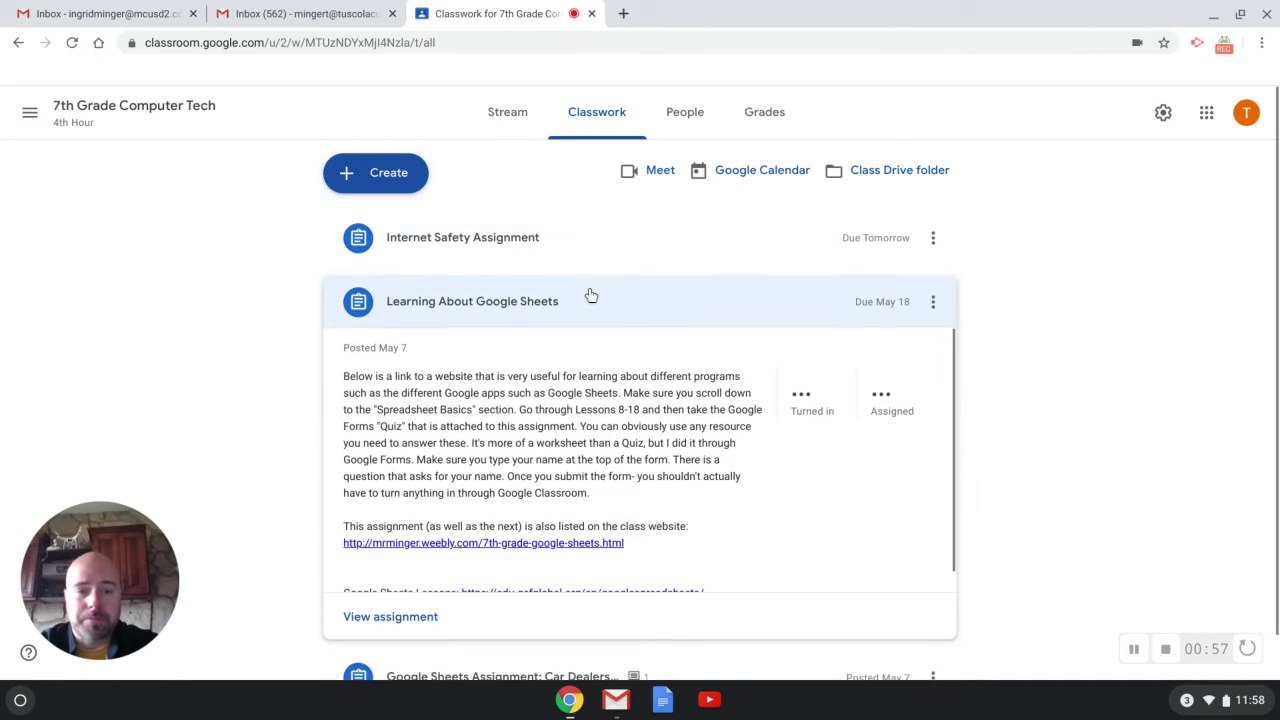
pyautogui.scroll(-2, 520, 515)
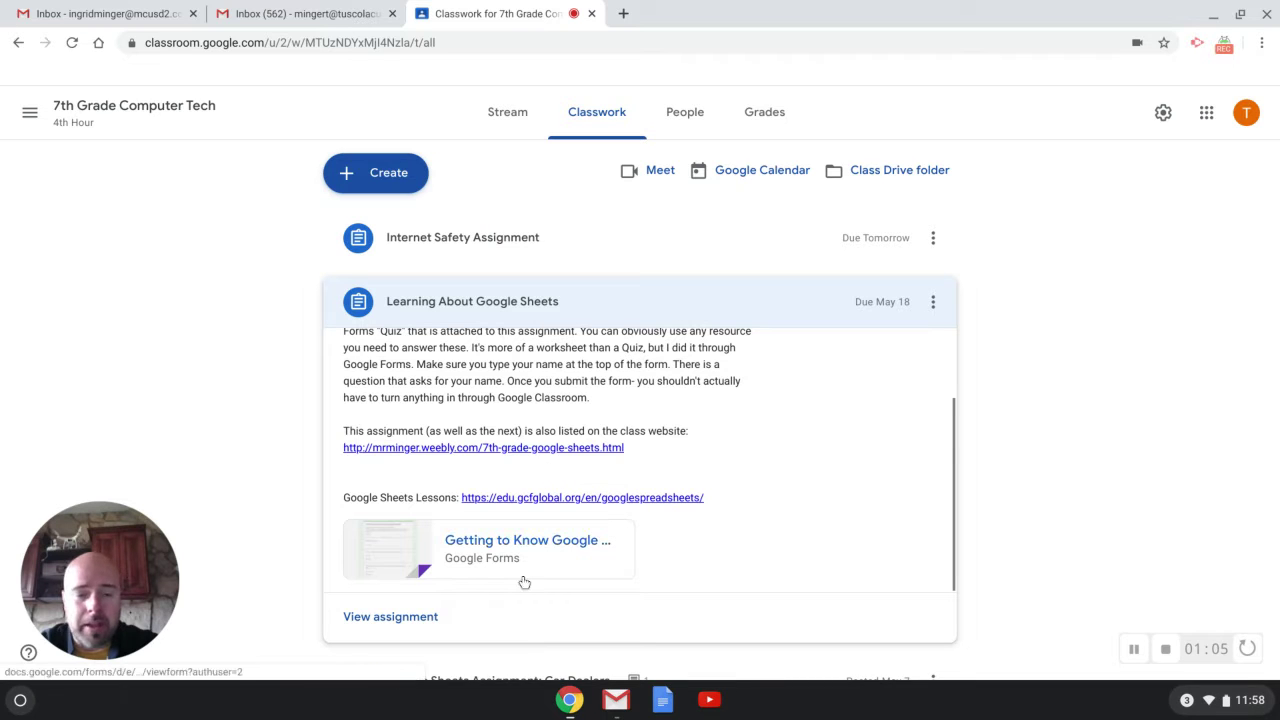
pyautogui.click(629, 305)
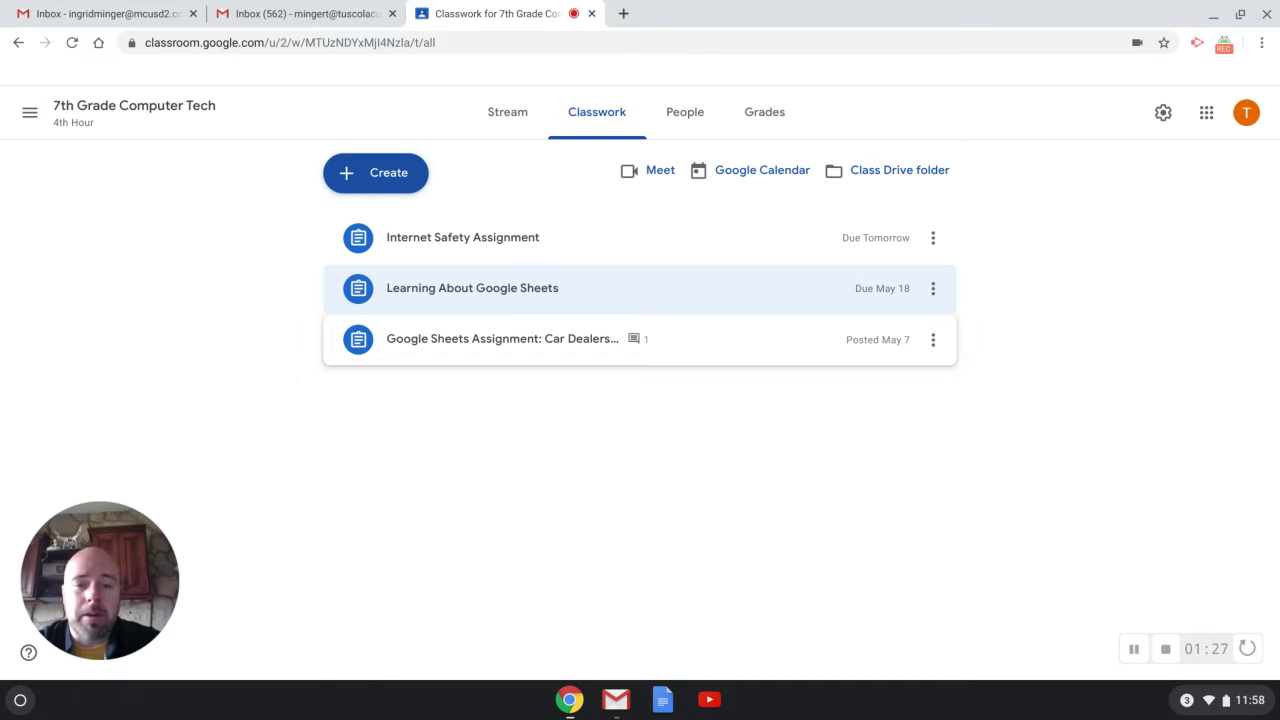
# Expand the car dealership Google Sheets assignment and view its 3rd QTR- Example.pdf attachment
pyautogui.click(574, 346)
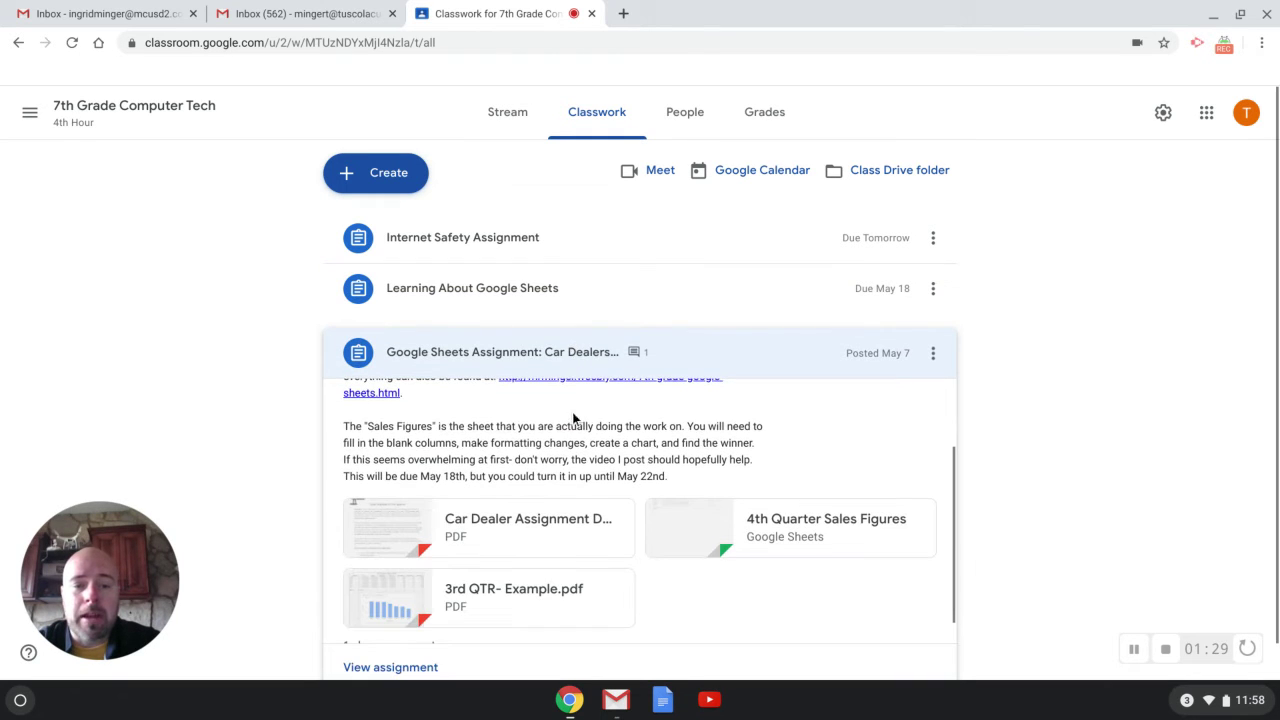
pyautogui.scroll(-1, 567, 452)
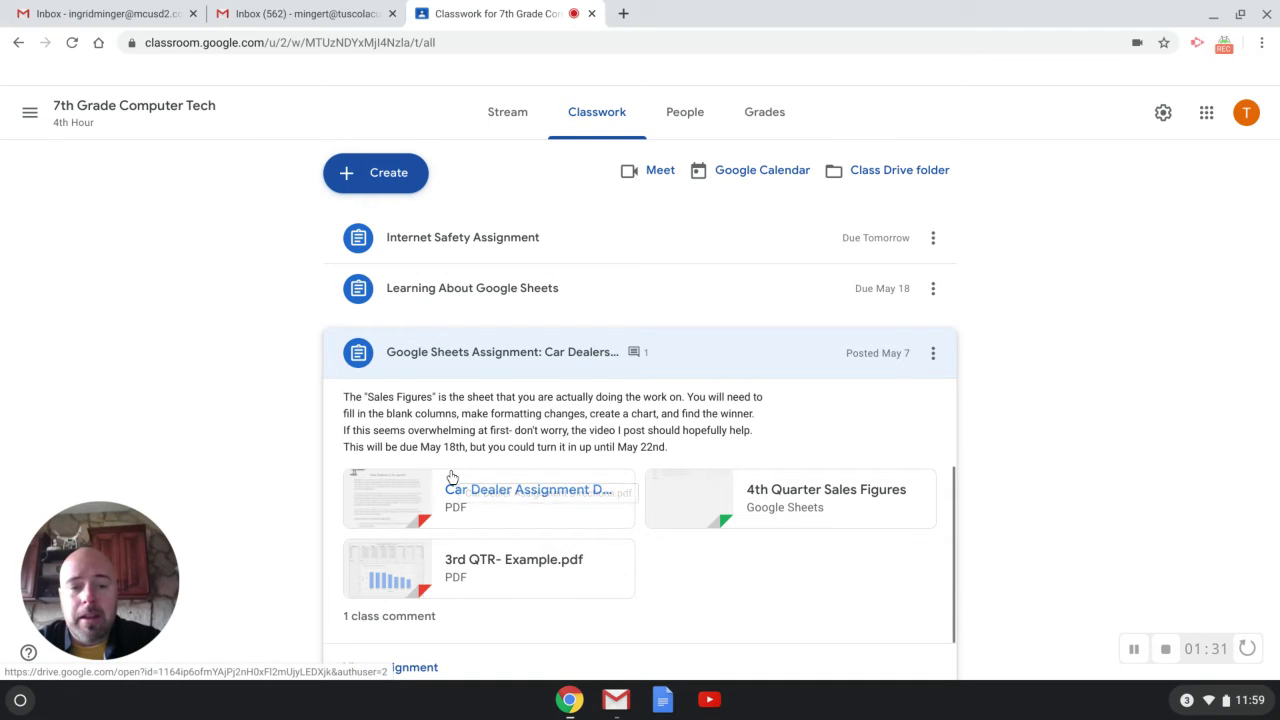
pyautogui.moveTo(462, 490)
pyautogui.mouseDown()
pyautogui.moveTo(443, 528)
pyautogui.moveTo(450, 497)
pyautogui.mouseUp()
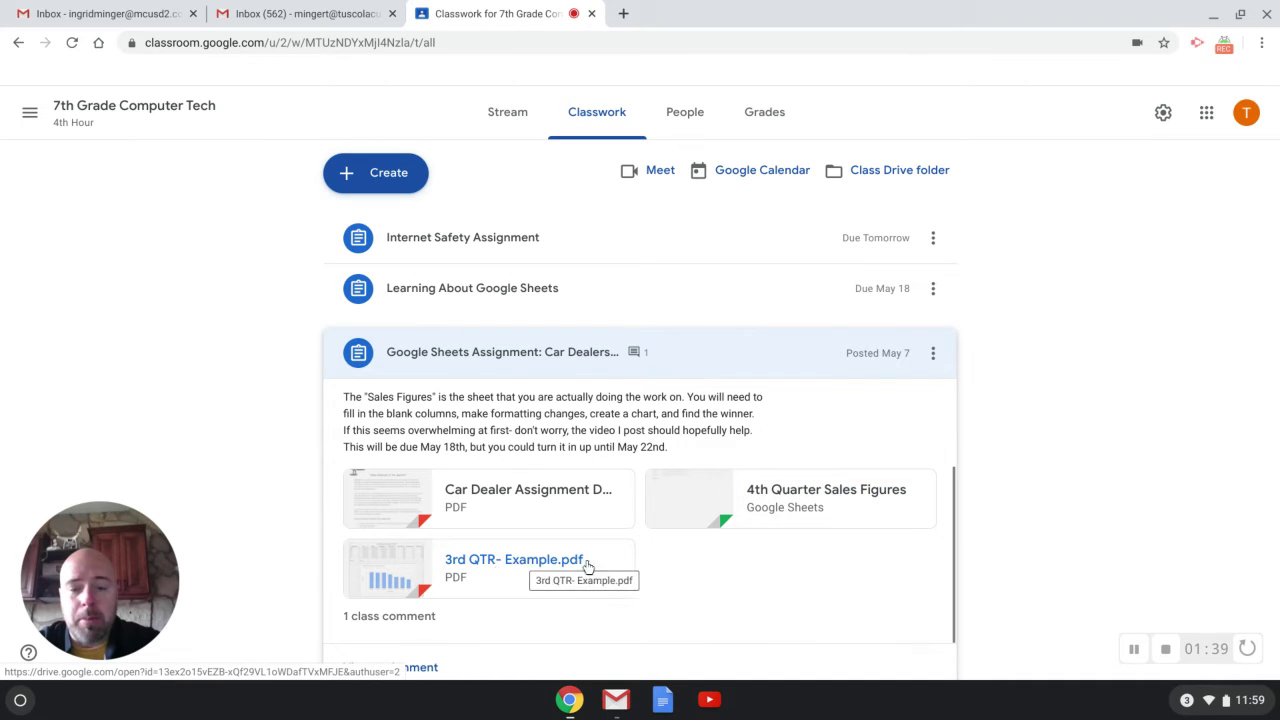
pyautogui.click(491, 577)
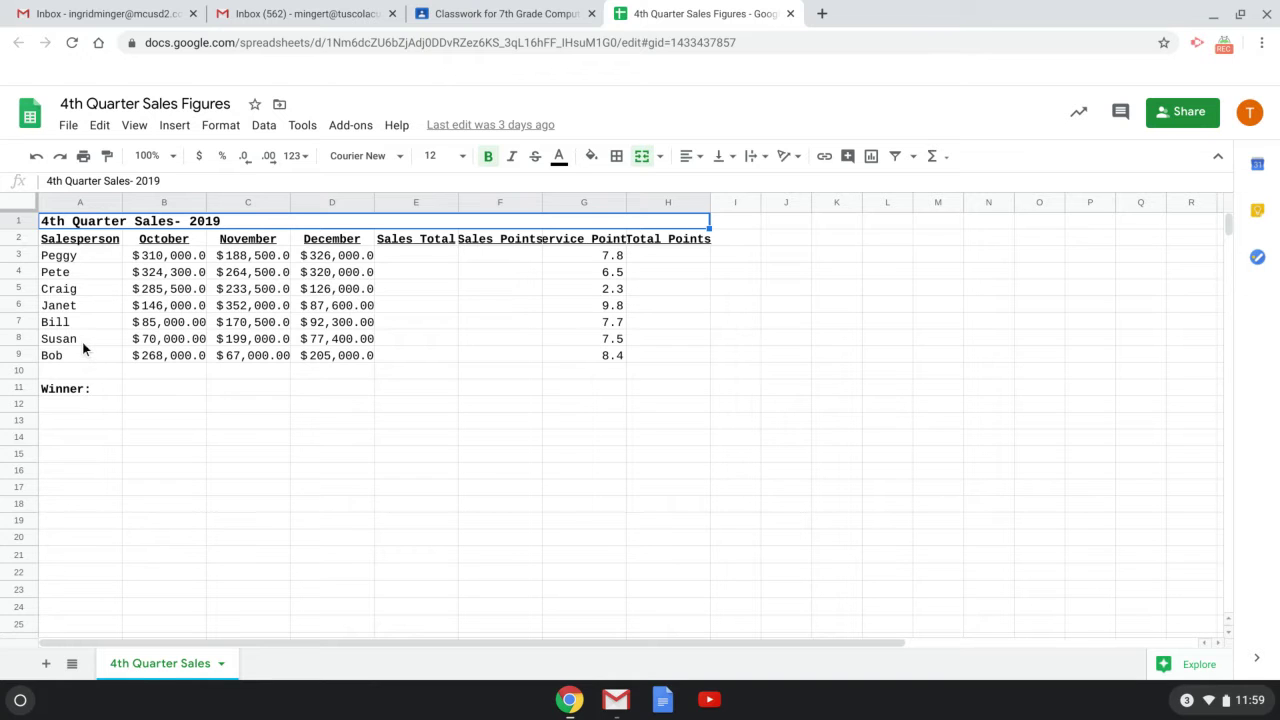
# Open the Car Dealer Assignment Directions PDF and arrange it side by side with the 4th Quarter Sales Figures spreadsheet in separate windows
pyautogui.moveTo(660, 14); pyautogui.dragTo(1257, 20)
pyautogui.click(483, 500)
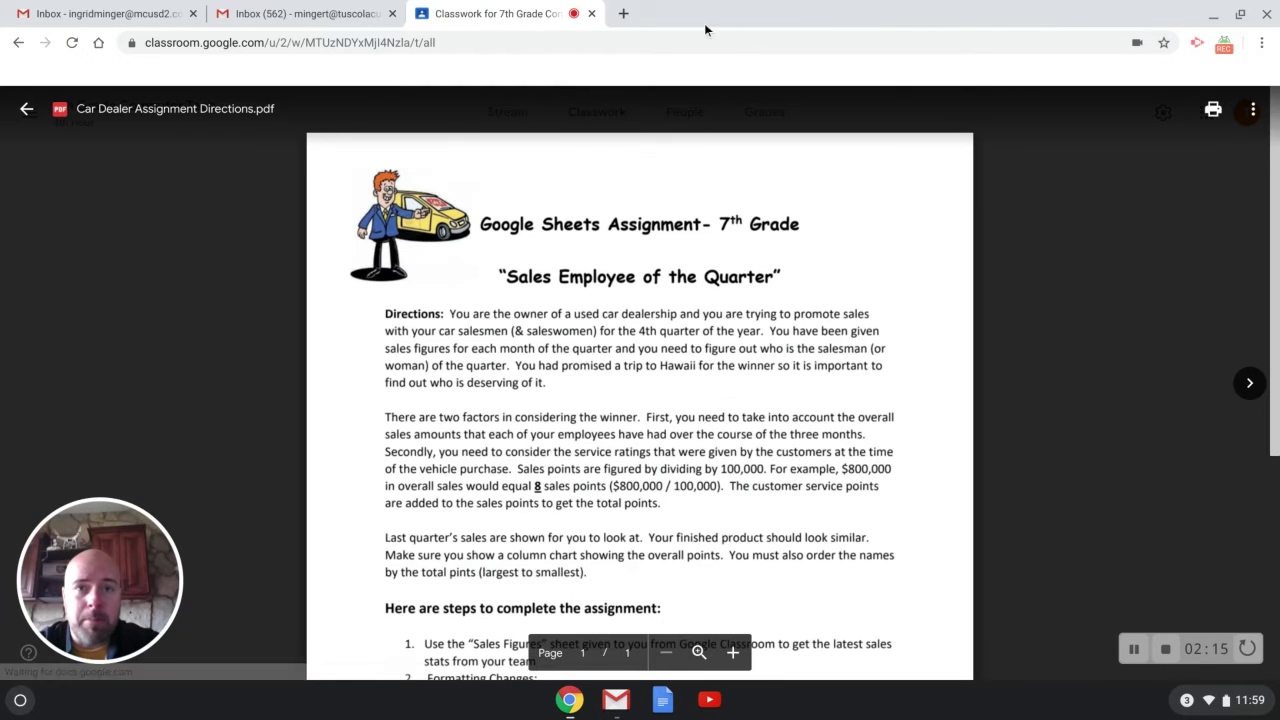
pyautogui.moveTo(505, 14); pyautogui.dragTo(494, 47)
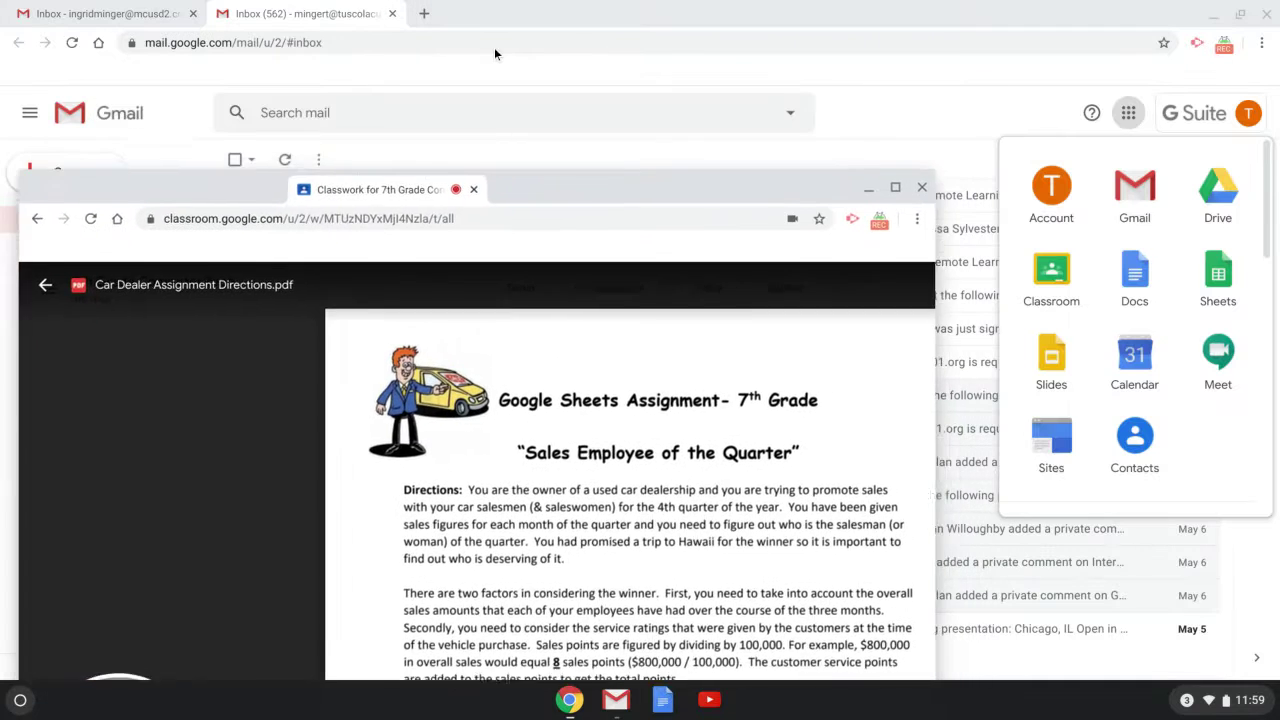
pyautogui.hotkey('alt', '[')
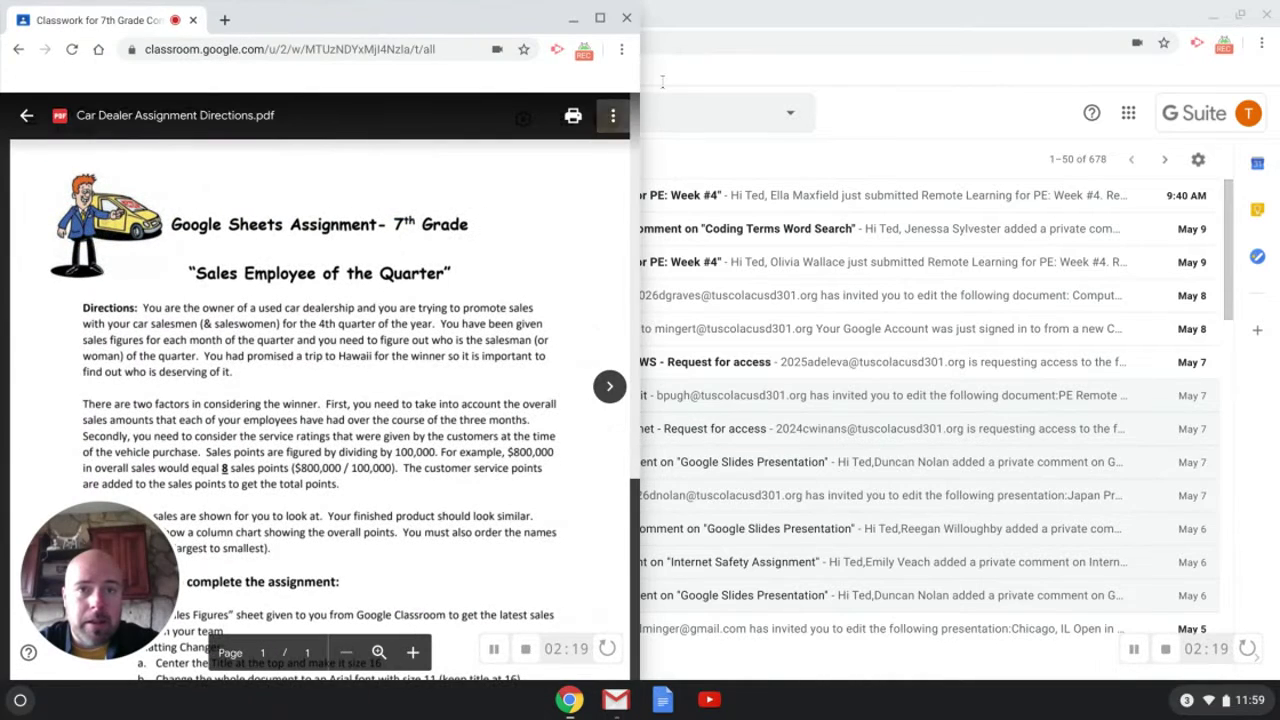
pyautogui.click(571, 700)
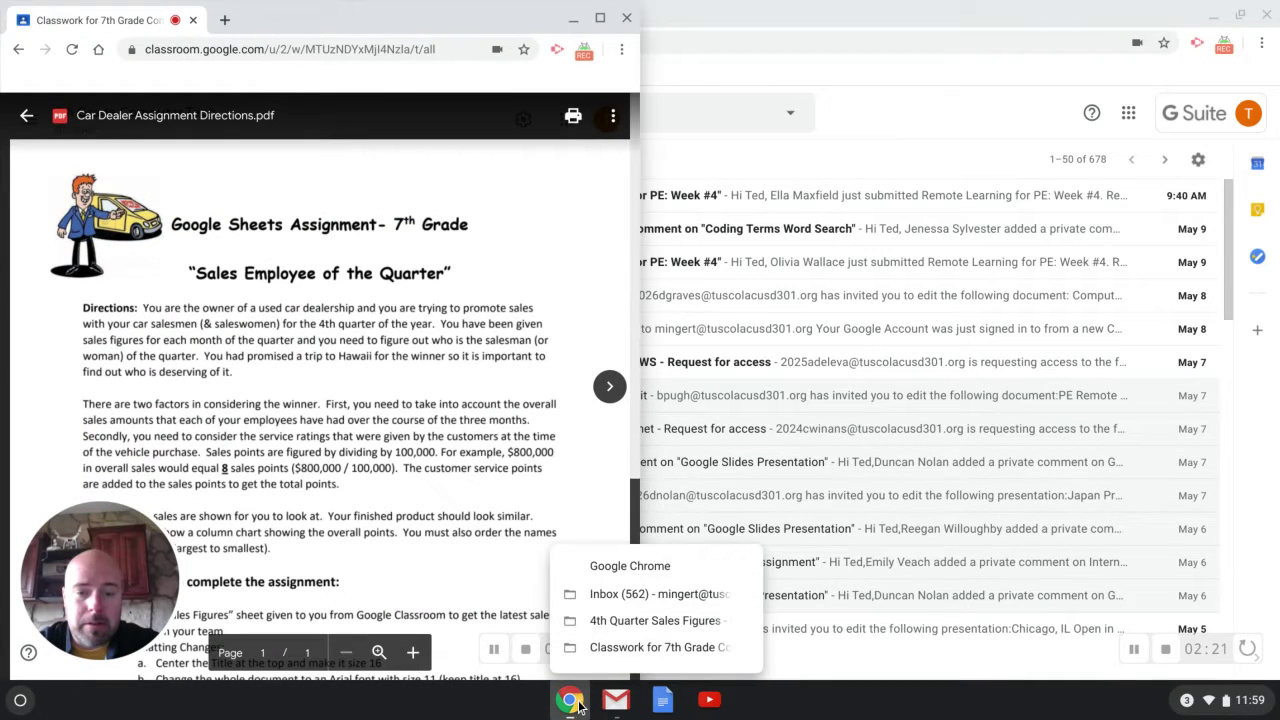
pyautogui.click(643, 622)
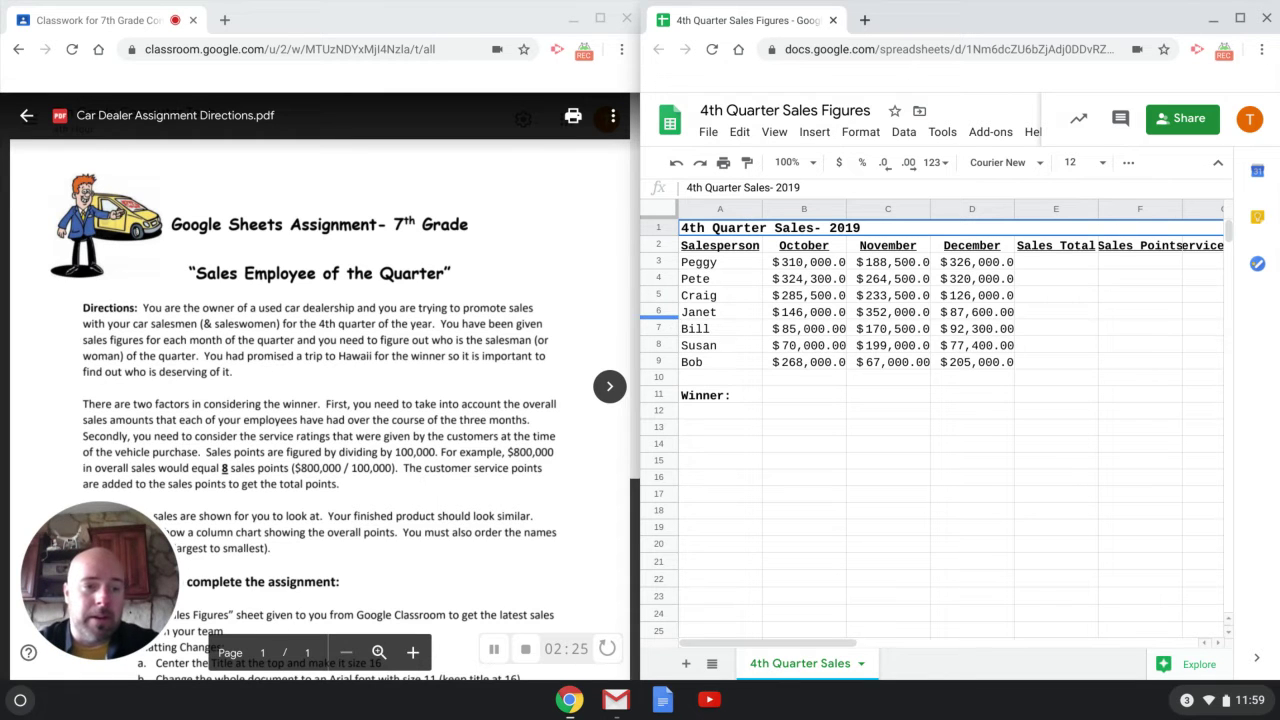
# Consult the formatting steps in the directions and center the "4th Quarter Sales- 2019" title horizontally in row 1
pyautogui.scroll(-1, 766, 361)
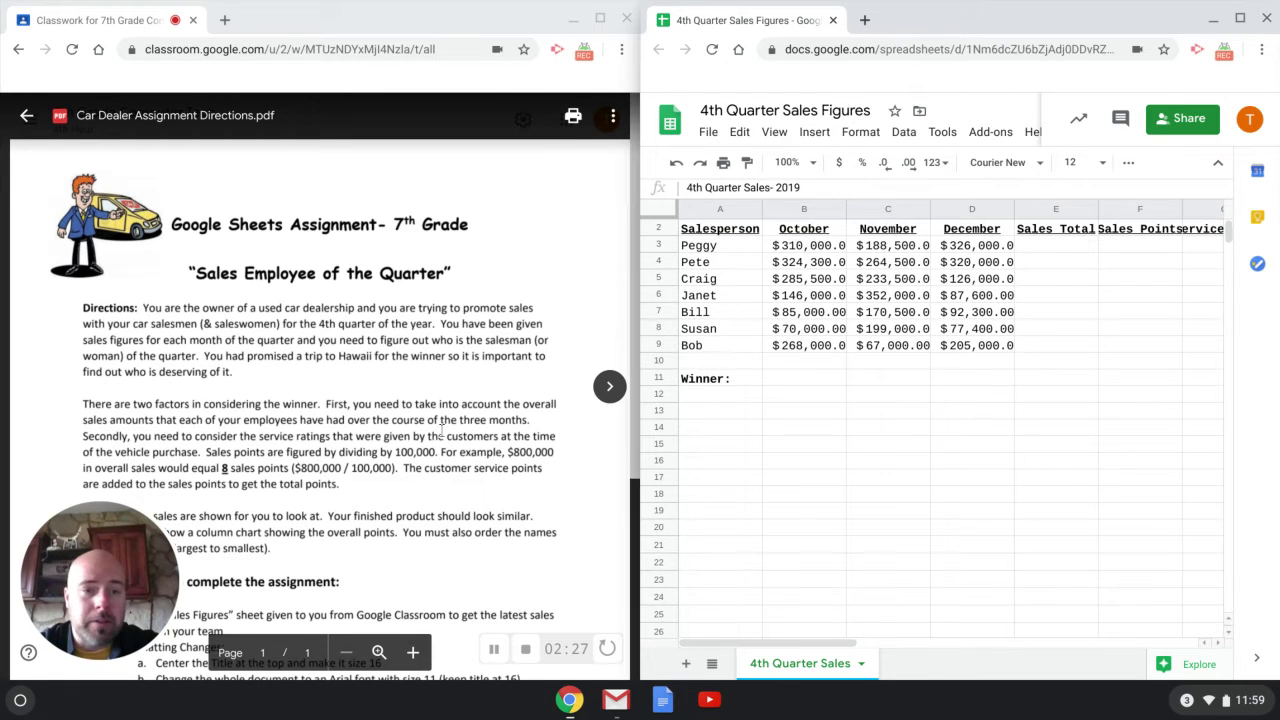
pyautogui.scroll(-5, 412, 449)
pyautogui.scroll(-1, 412, 449)
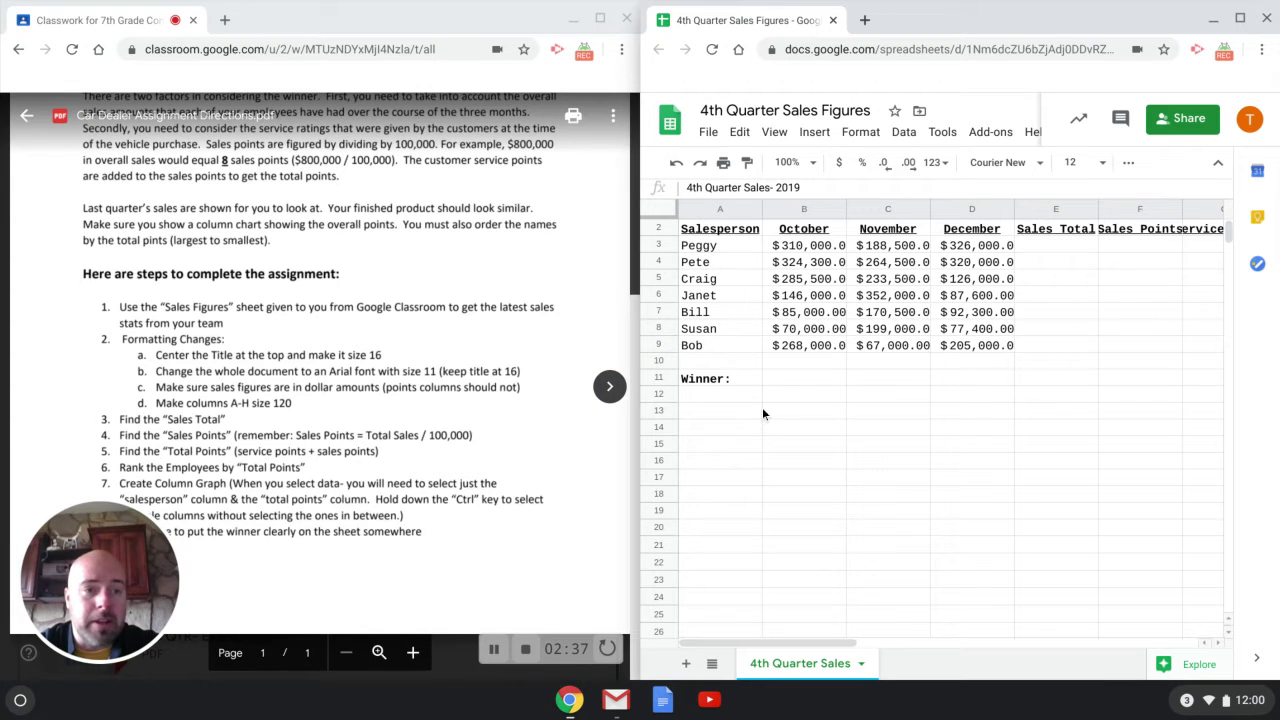
pyautogui.scroll(1, 762, 407)
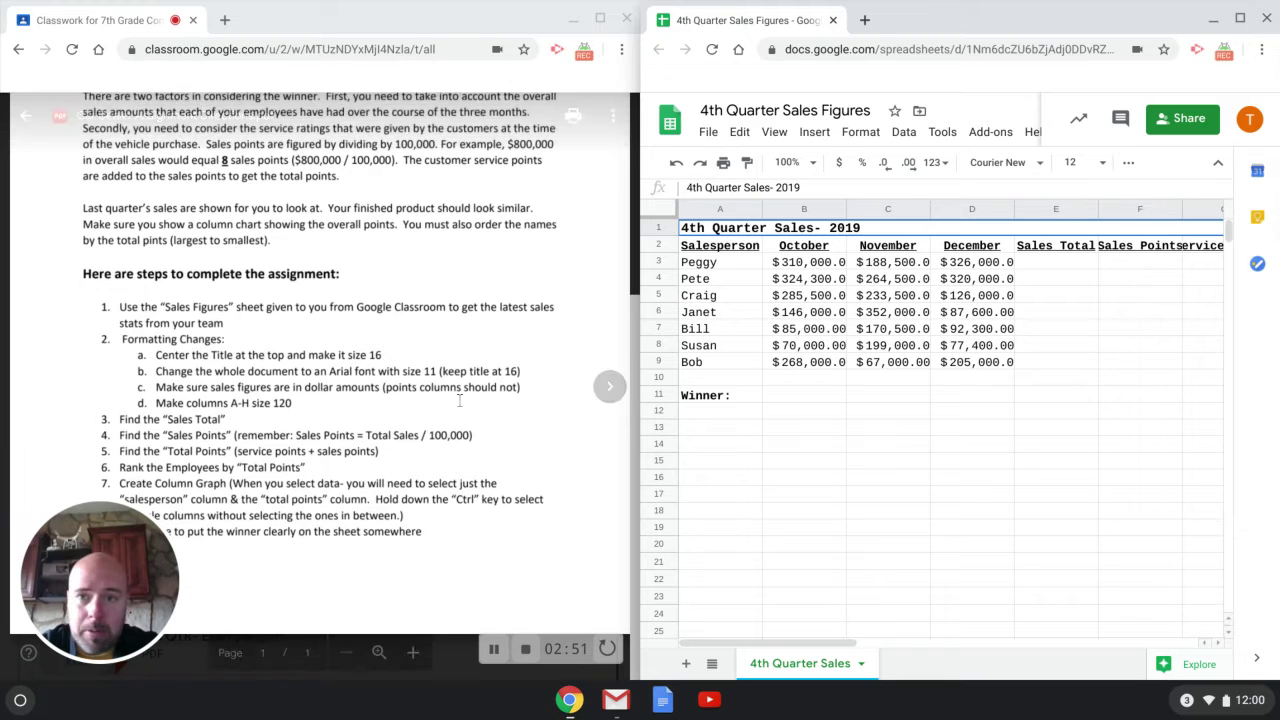
pyautogui.click(1129, 164)
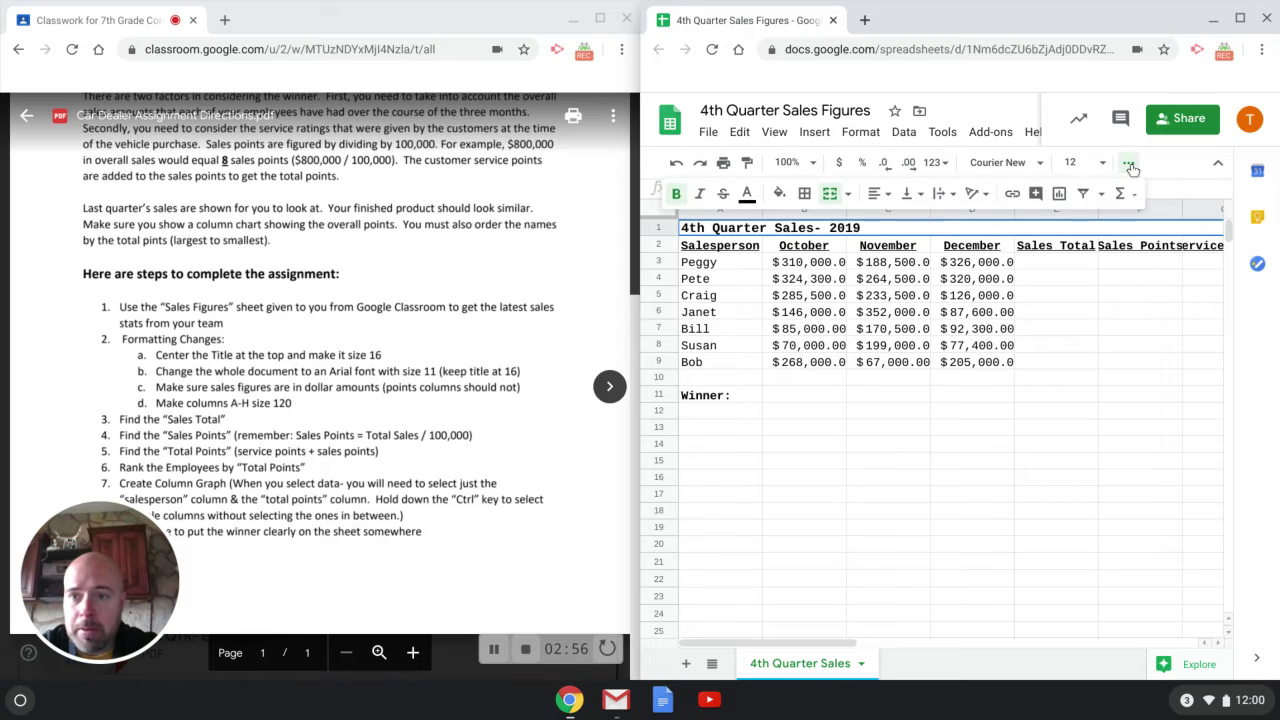
pyautogui.click(880, 193)
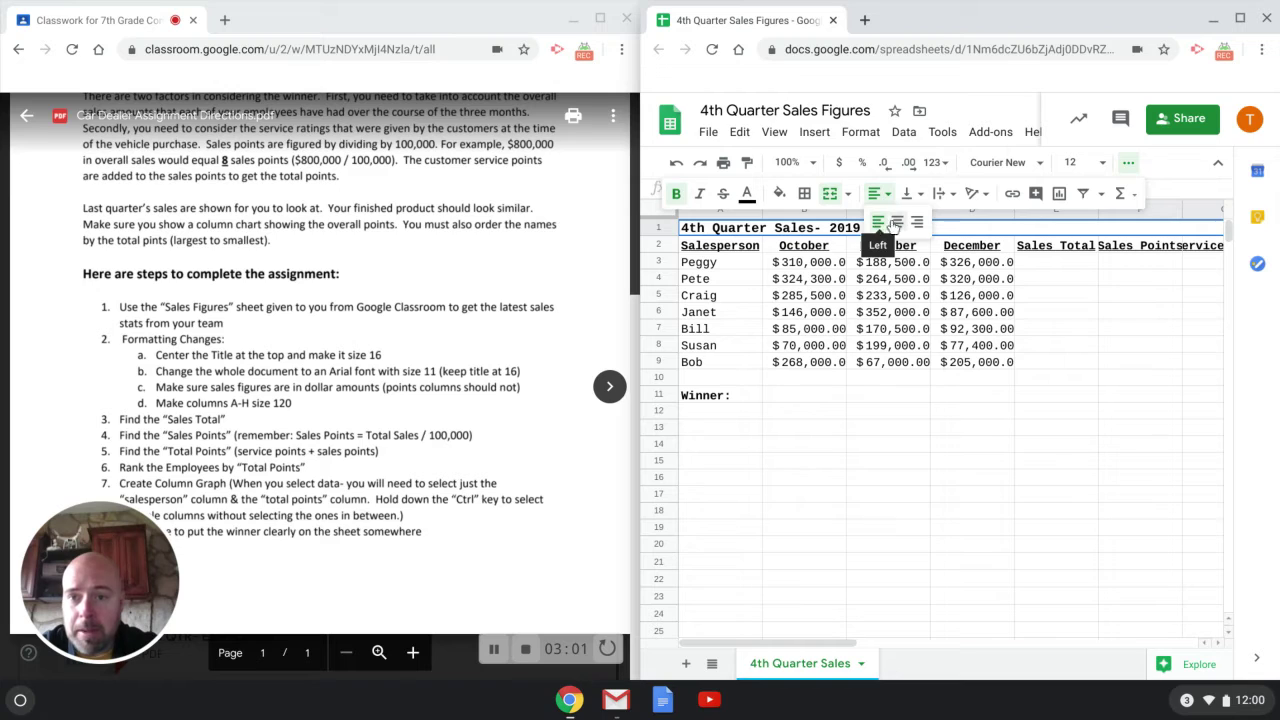
pyautogui.click(897, 222)
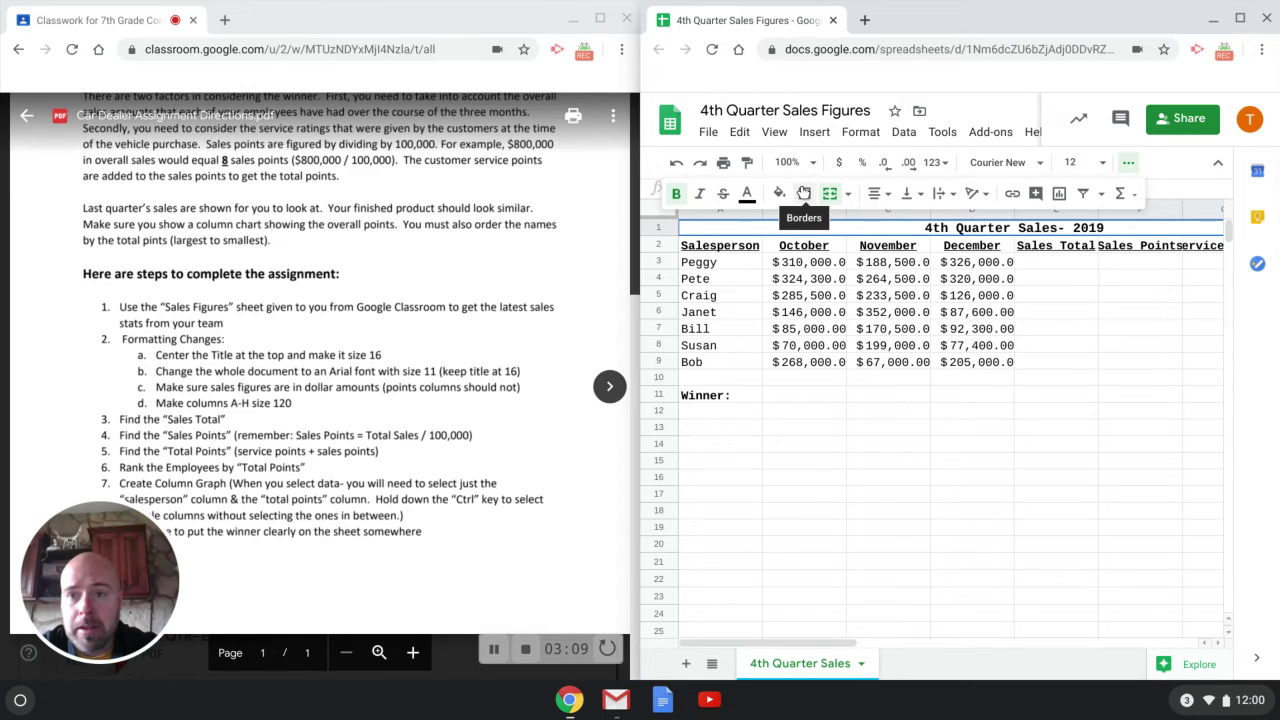
# Set the font size of the title in row 1 to 16
pyautogui.click(1102, 163)
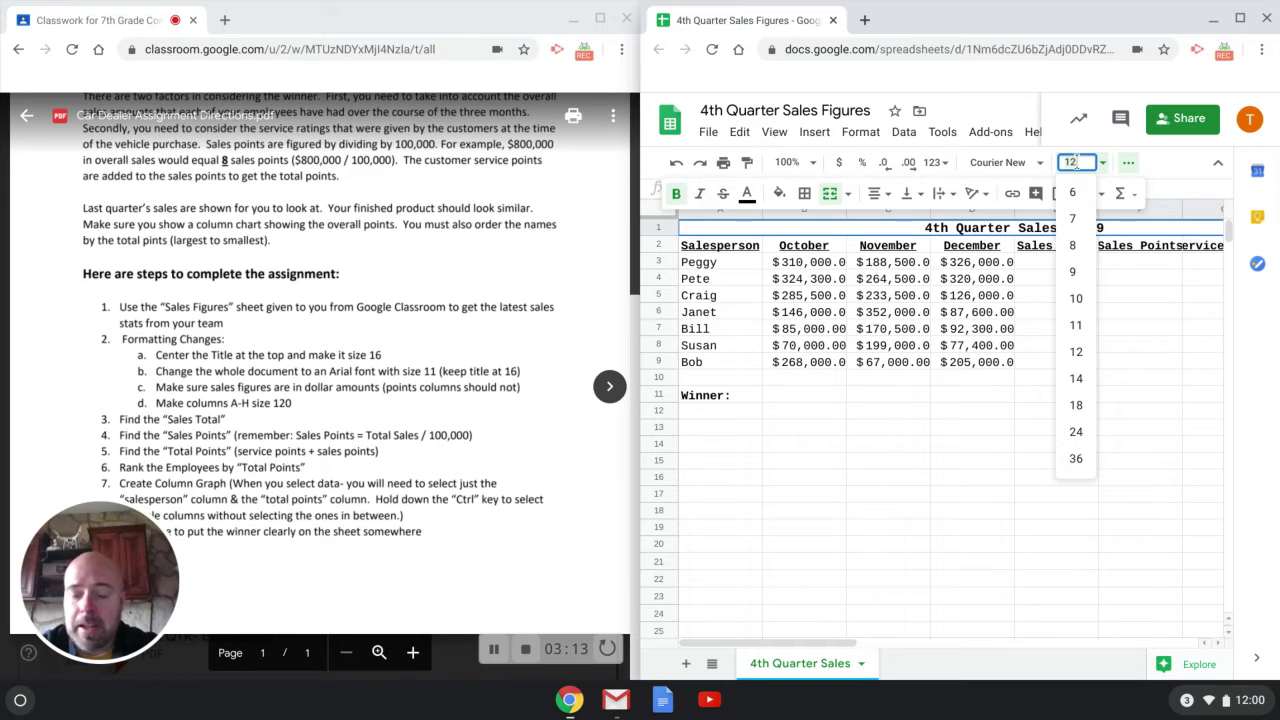
pyautogui.press('BackSpace')
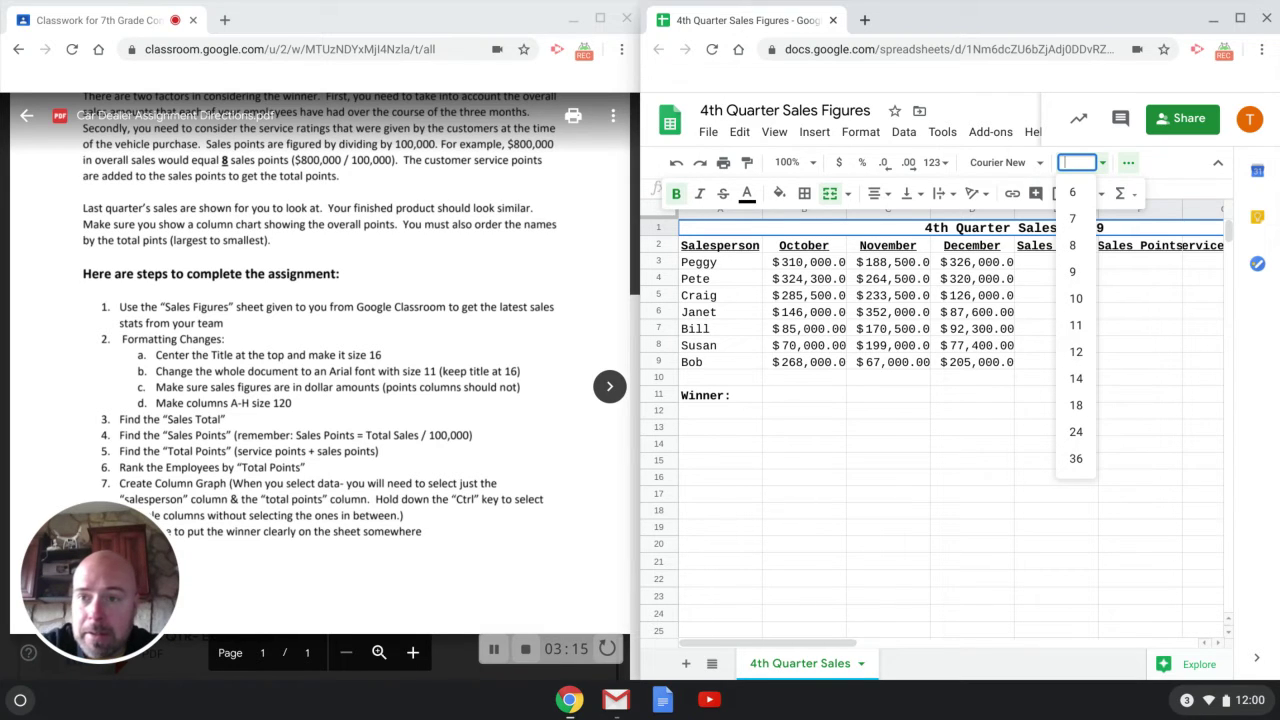
pyautogui.write('16')
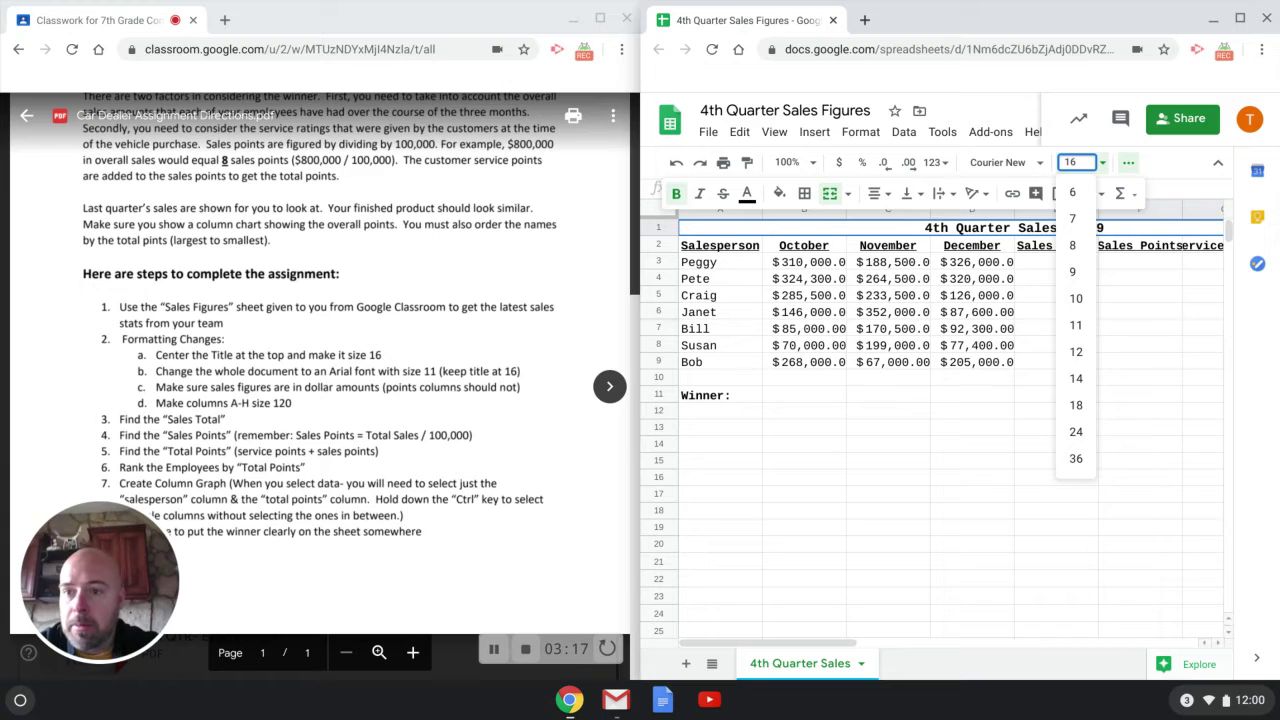
pyautogui.press('Return')
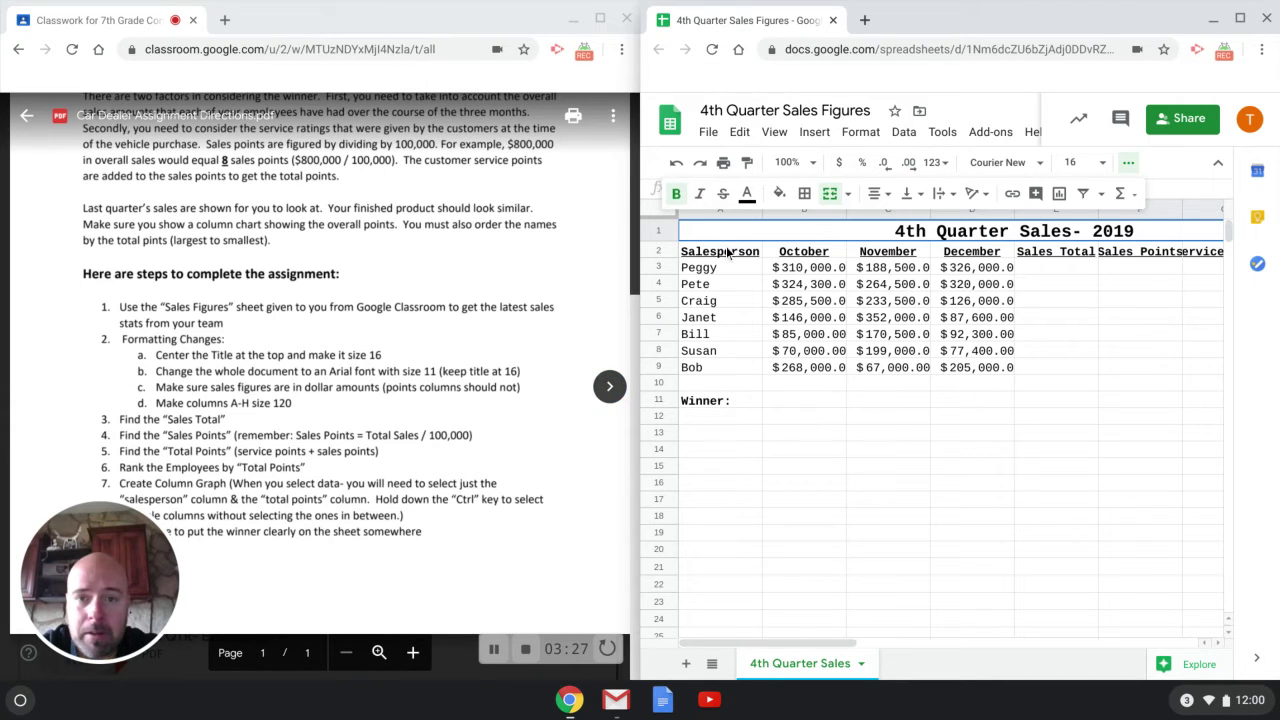
# Change the font of the sales table in A2:H10, from the header row down, to Arial
pyautogui.moveTo(728, 254); pyautogui.dragTo(998, 387)
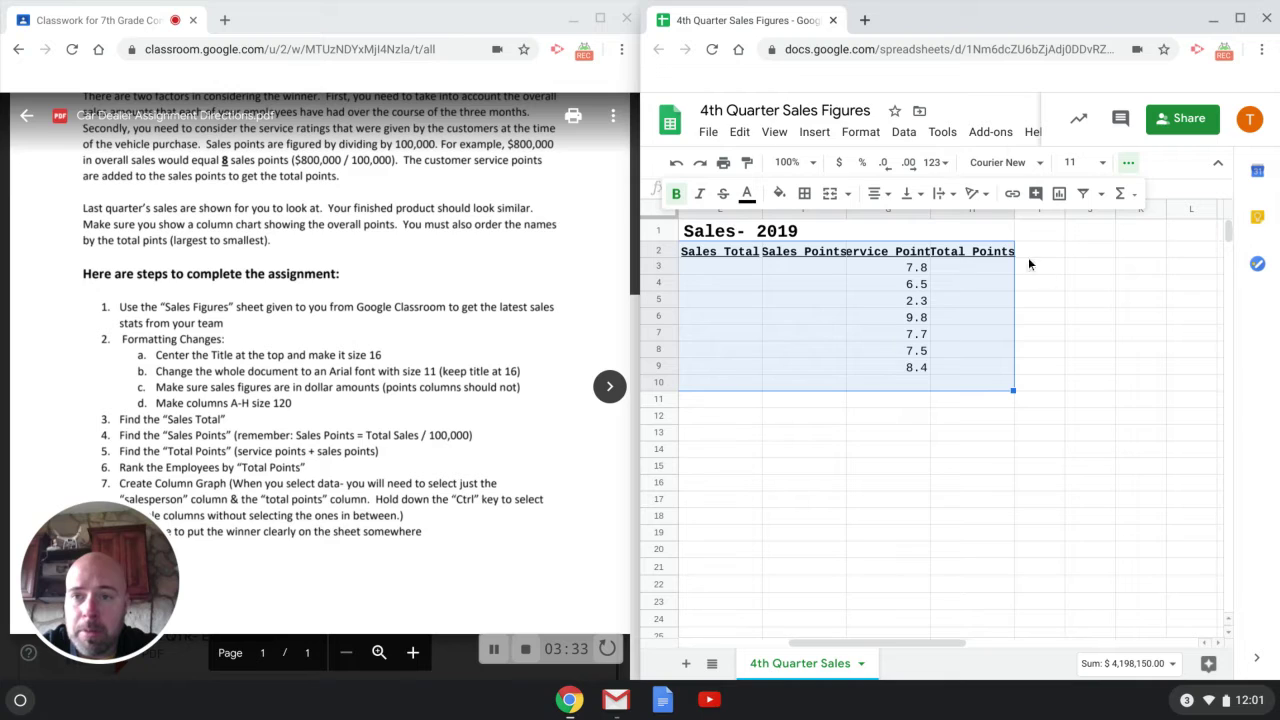
pyautogui.click(1042, 163)
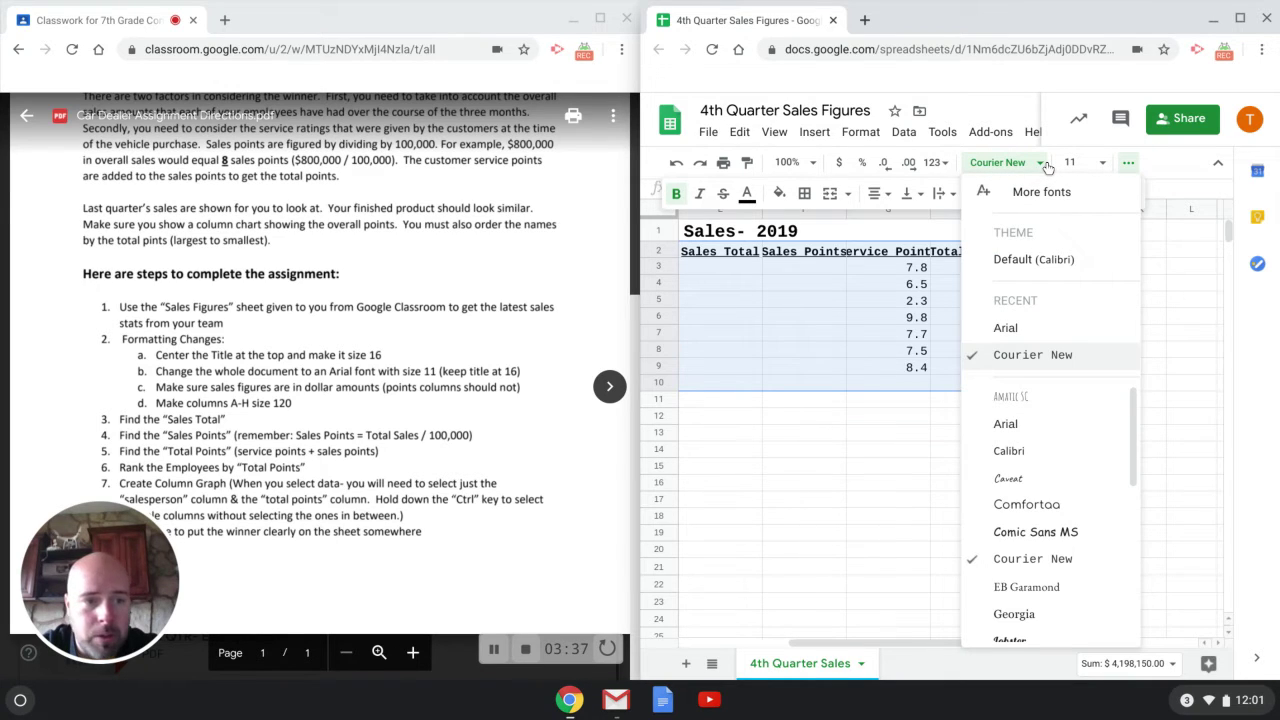
pyautogui.click(1008, 328)
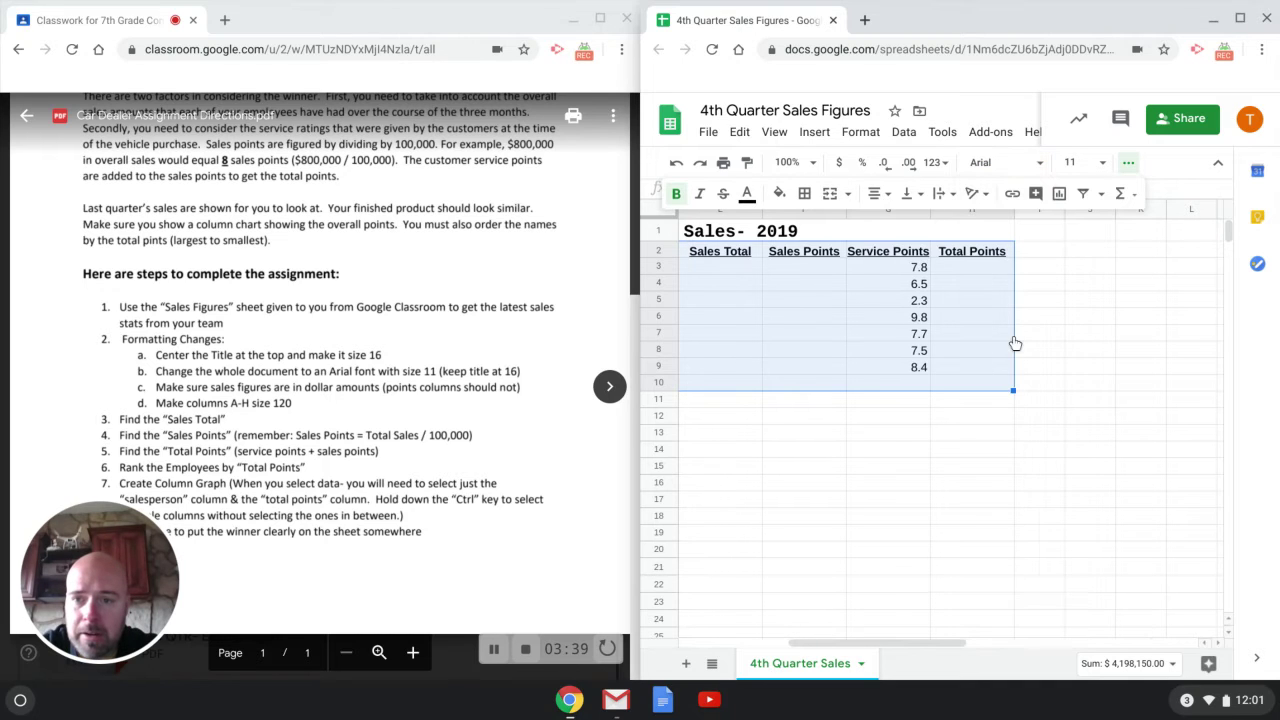
pyautogui.moveTo(910, 642); pyautogui.dragTo(770, 640)
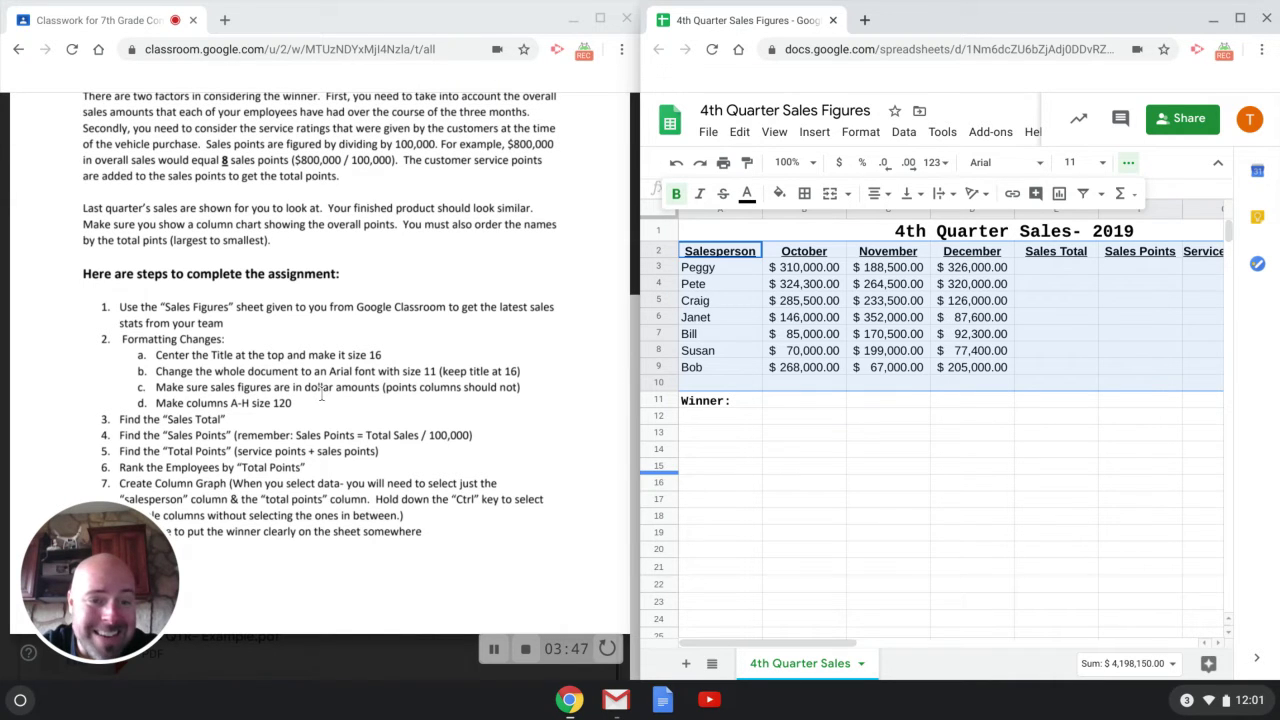
pyautogui.click(864, 436)
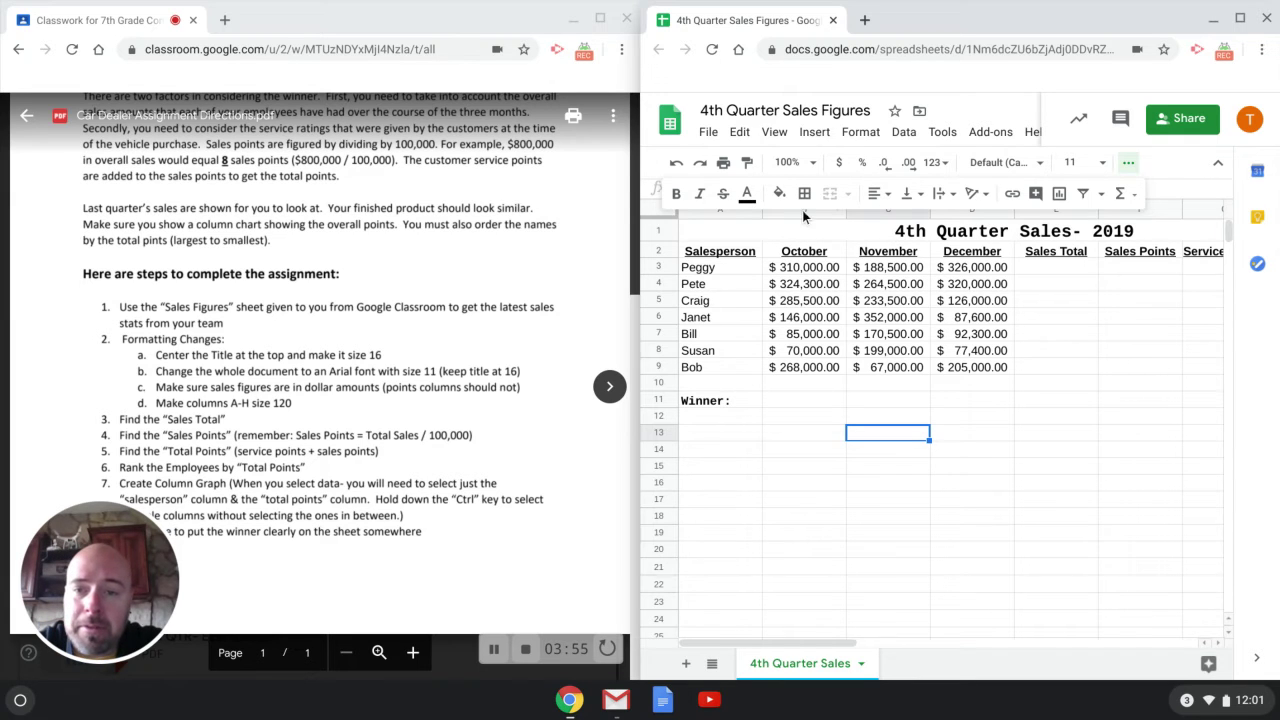
# Format the October, November and December columns (B through D) as Currency with two decimals
pyautogui.moveTo(800, 213); pyautogui.dragTo(955, 222)
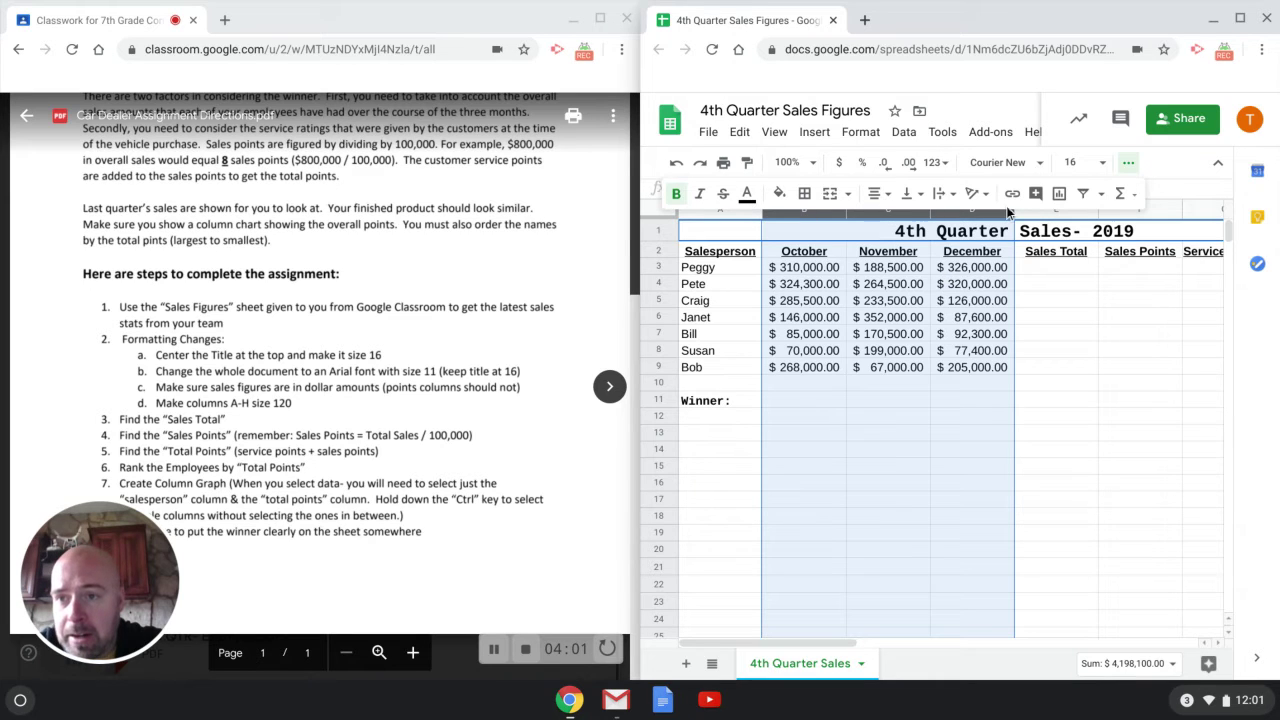
pyautogui.click(1130, 164)
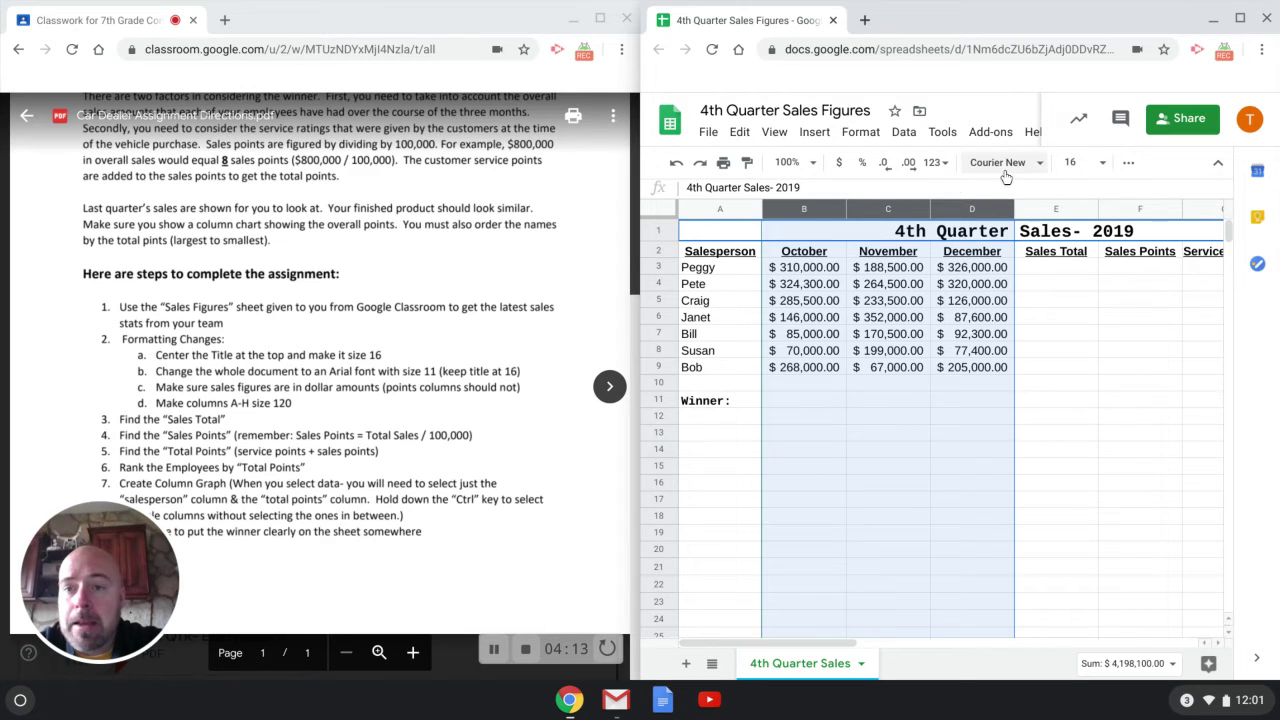
pyautogui.click(1130, 165)
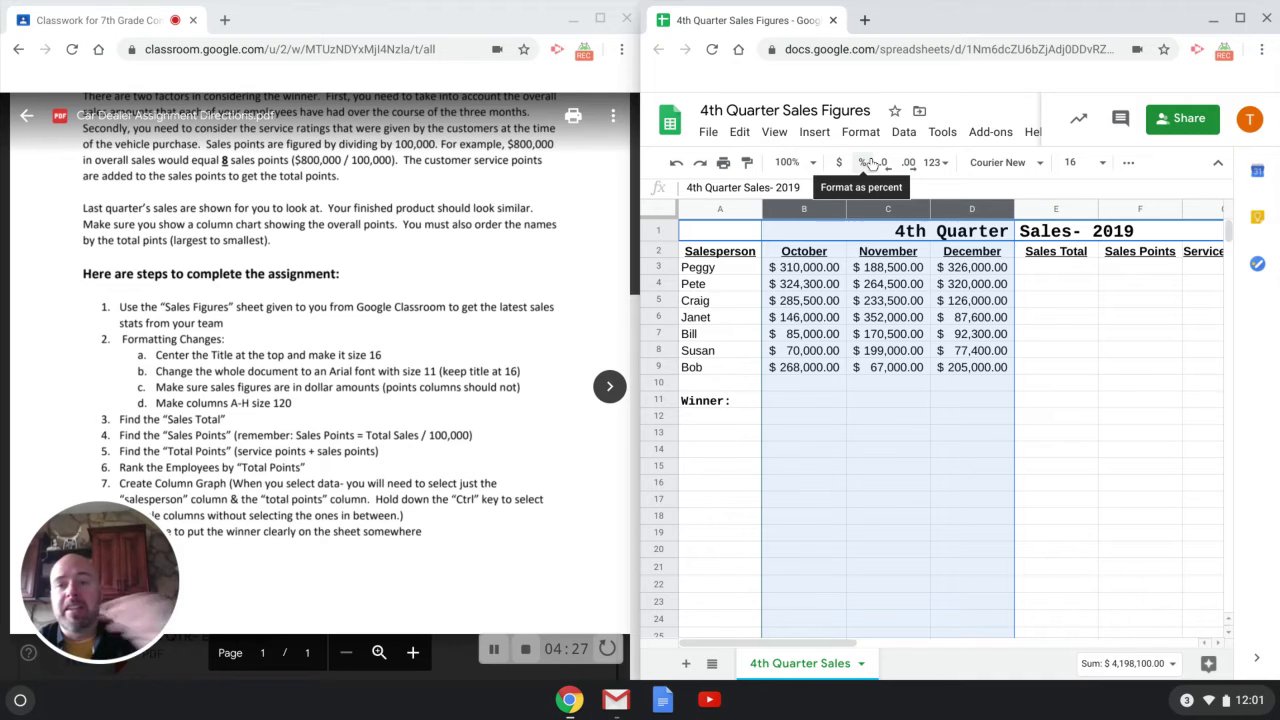
pyautogui.click(944, 166)
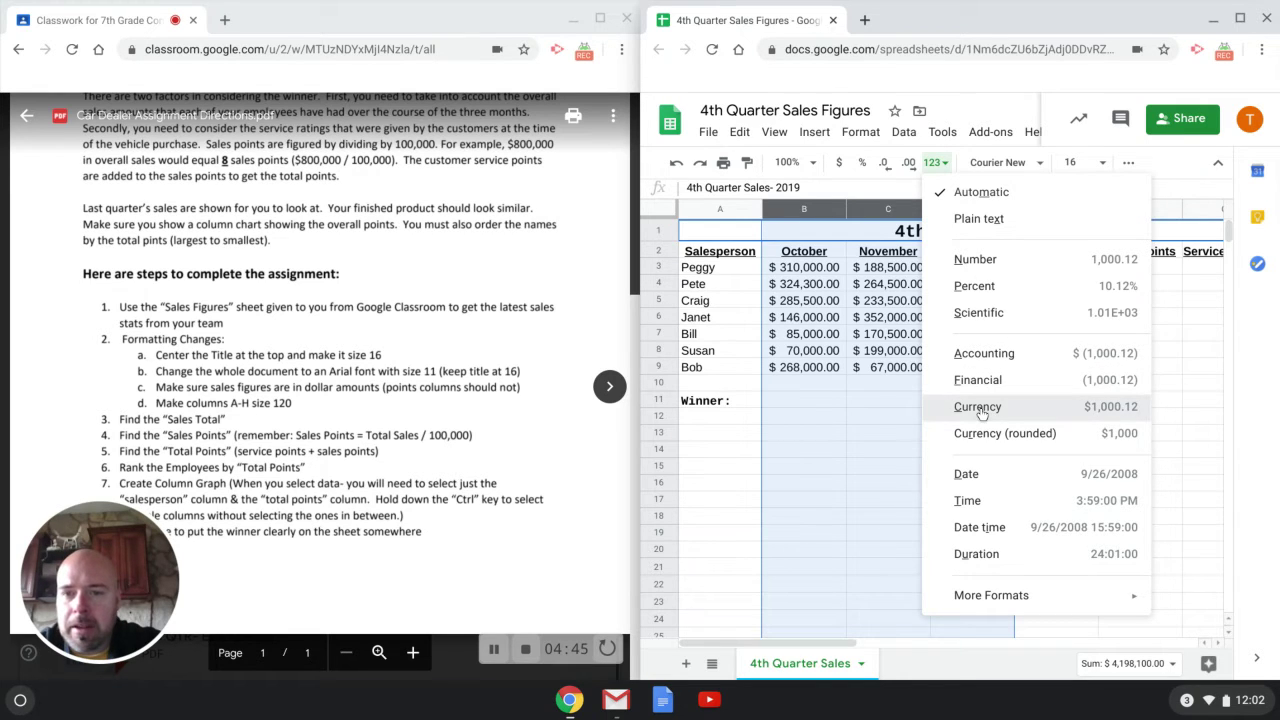
pyautogui.click(980, 411)
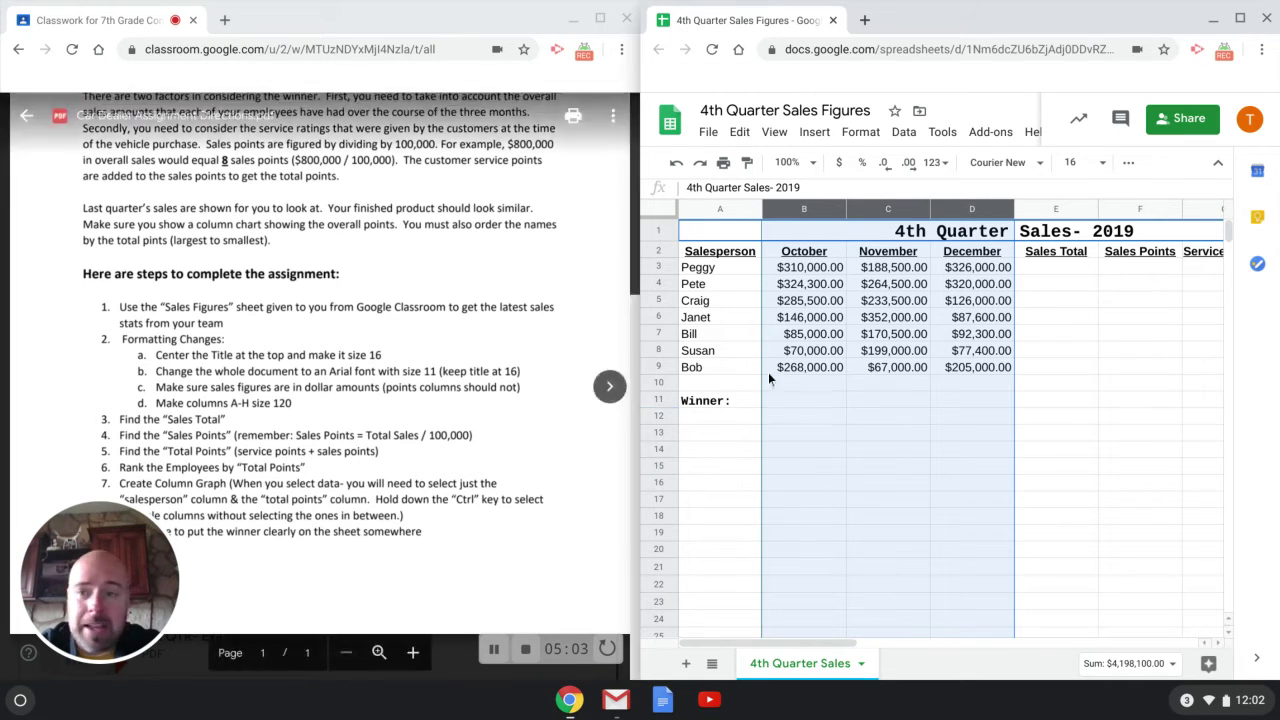
# Resize columns A through H to a width of 120 pixels
pyautogui.moveTo(722, 210); pyautogui.dragTo(1062, 232)
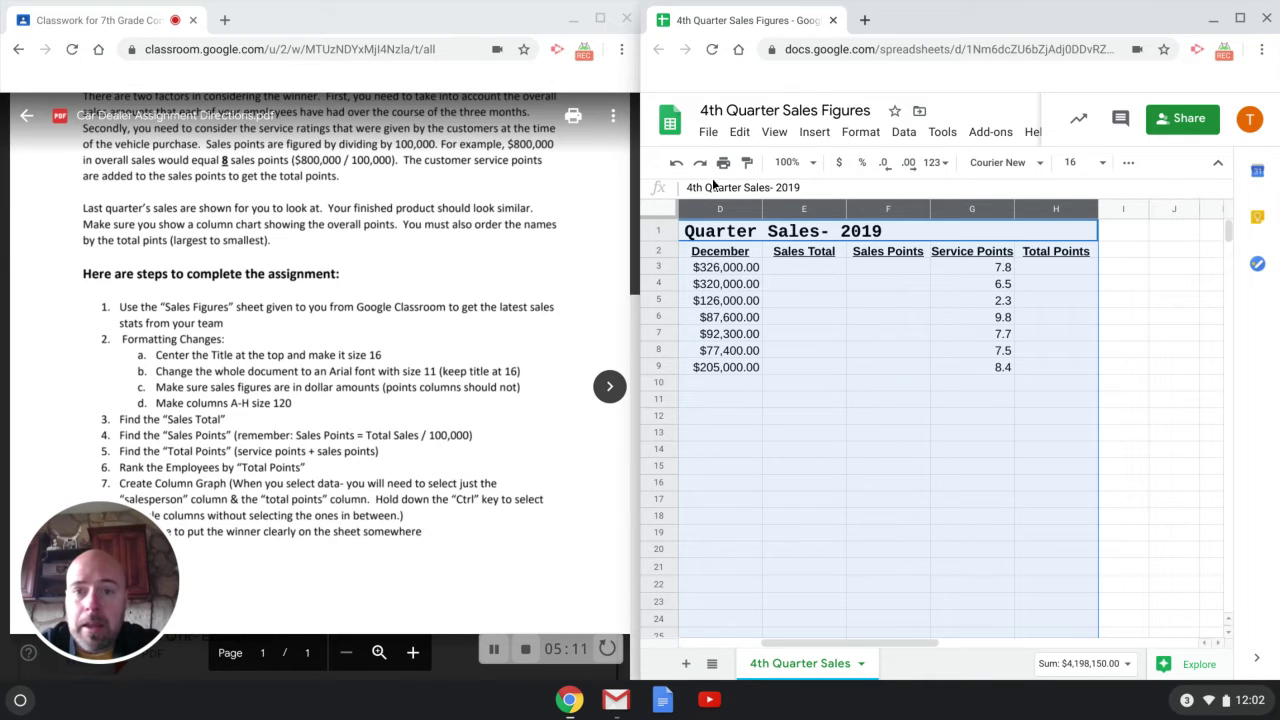
pyautogui.rightClick(726, 207)
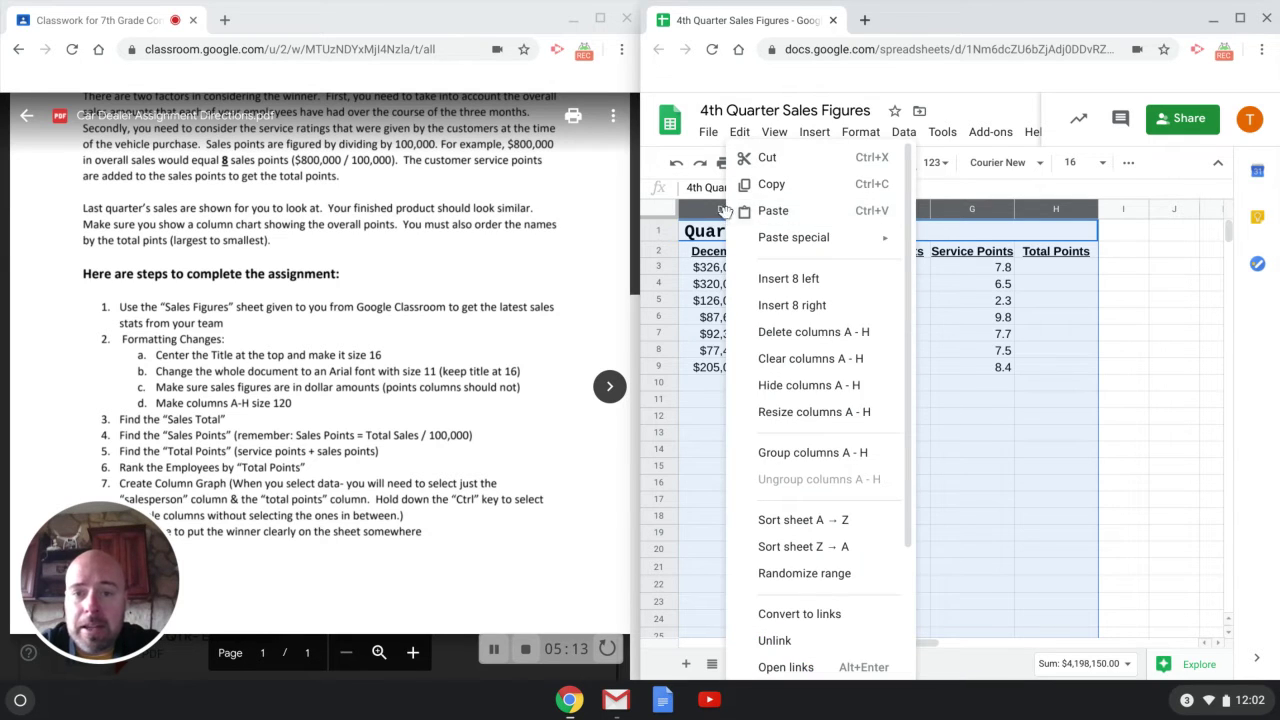
pyautogui.click(812, 412)
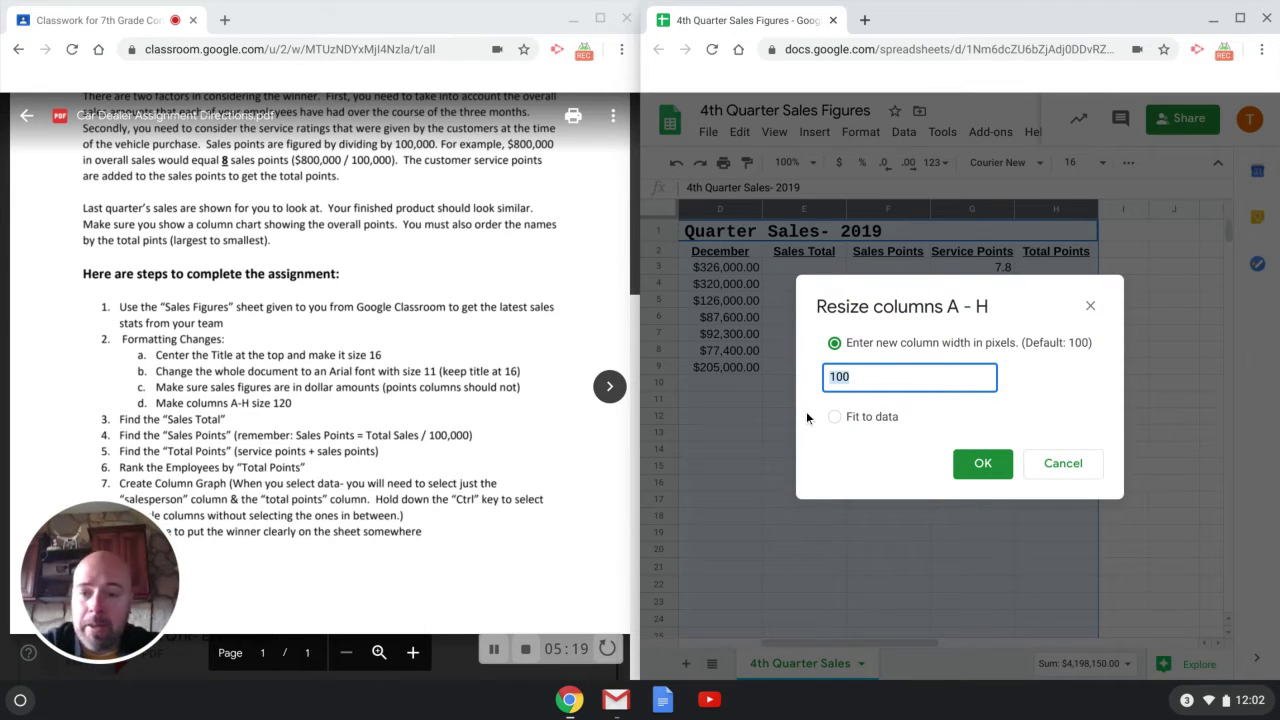
pyautogui.press('BackSpace')
pyautogui.write('120')
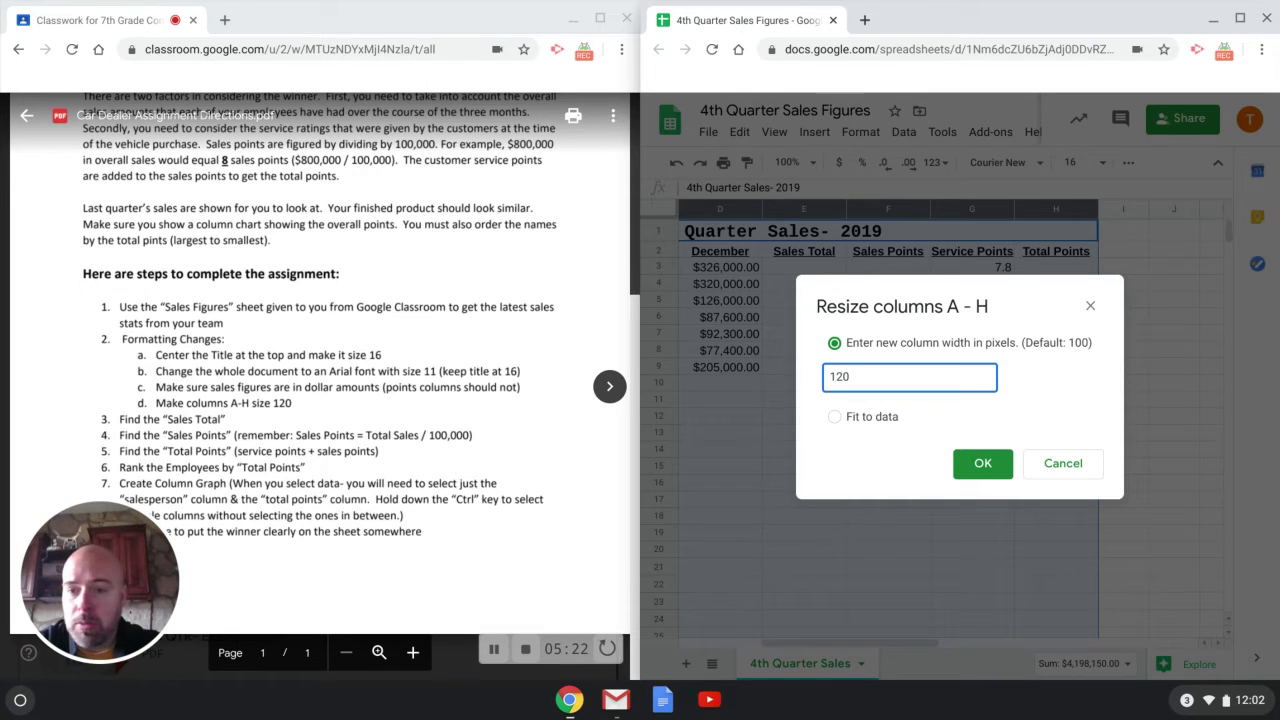
pyautogui.press('Return')
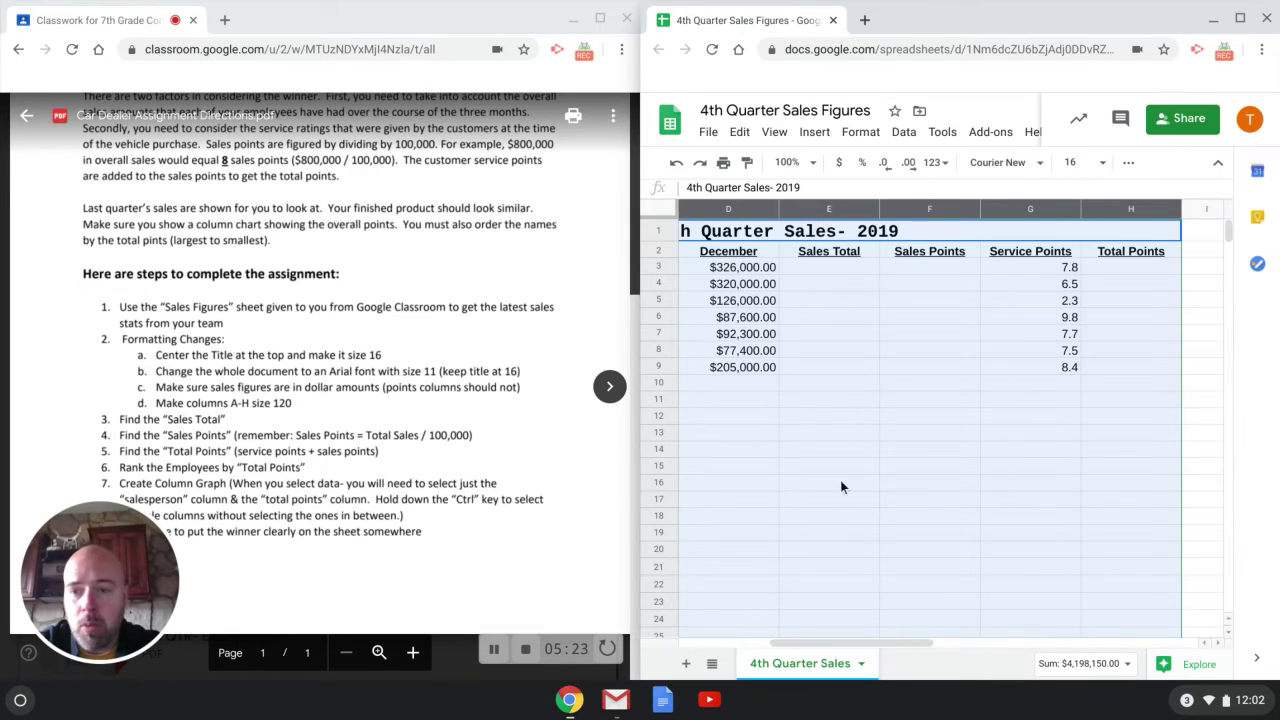
pyautogui.moveTo(918, 645); pyautogui.dragTo(776, 651)
pyautogui.click(822, 458)
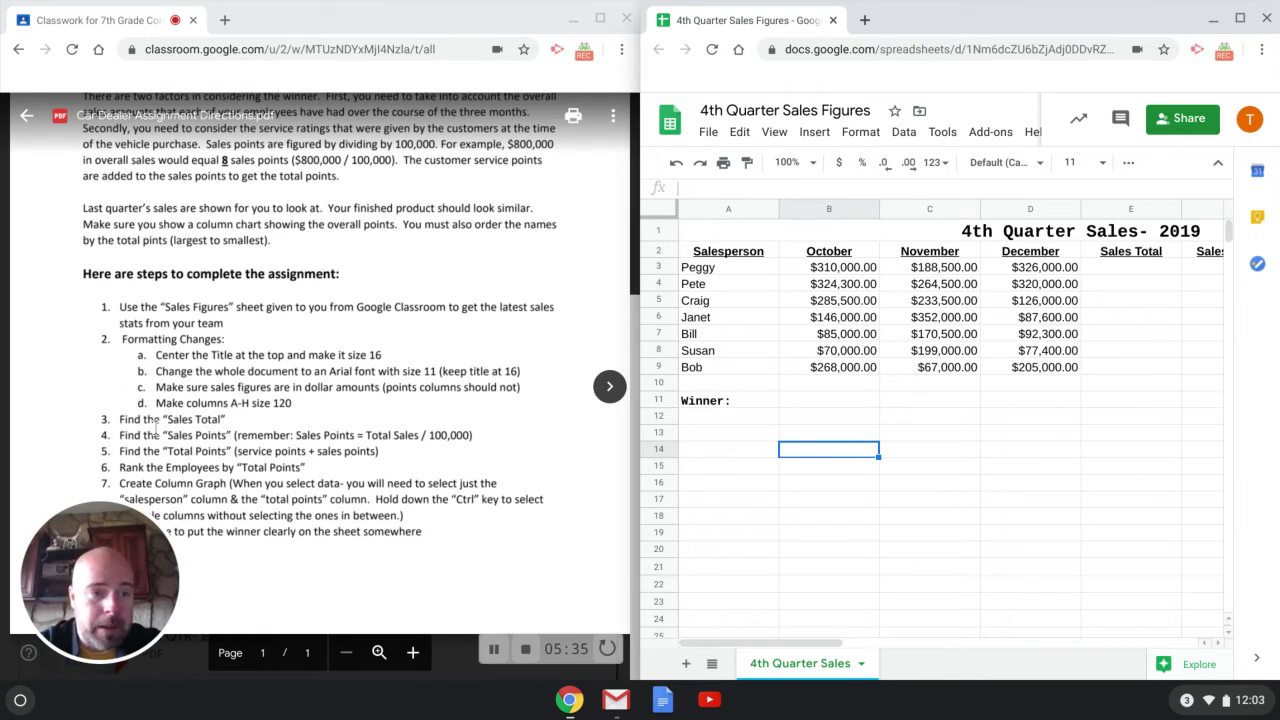
# Calculate the first salesperson's Sales Total in E3 with the SUM function over B3:D3
pyautogui.moveTo(790, 641); pyautogui.dragTo(886, 633)
pyautogui.click(810, 268)
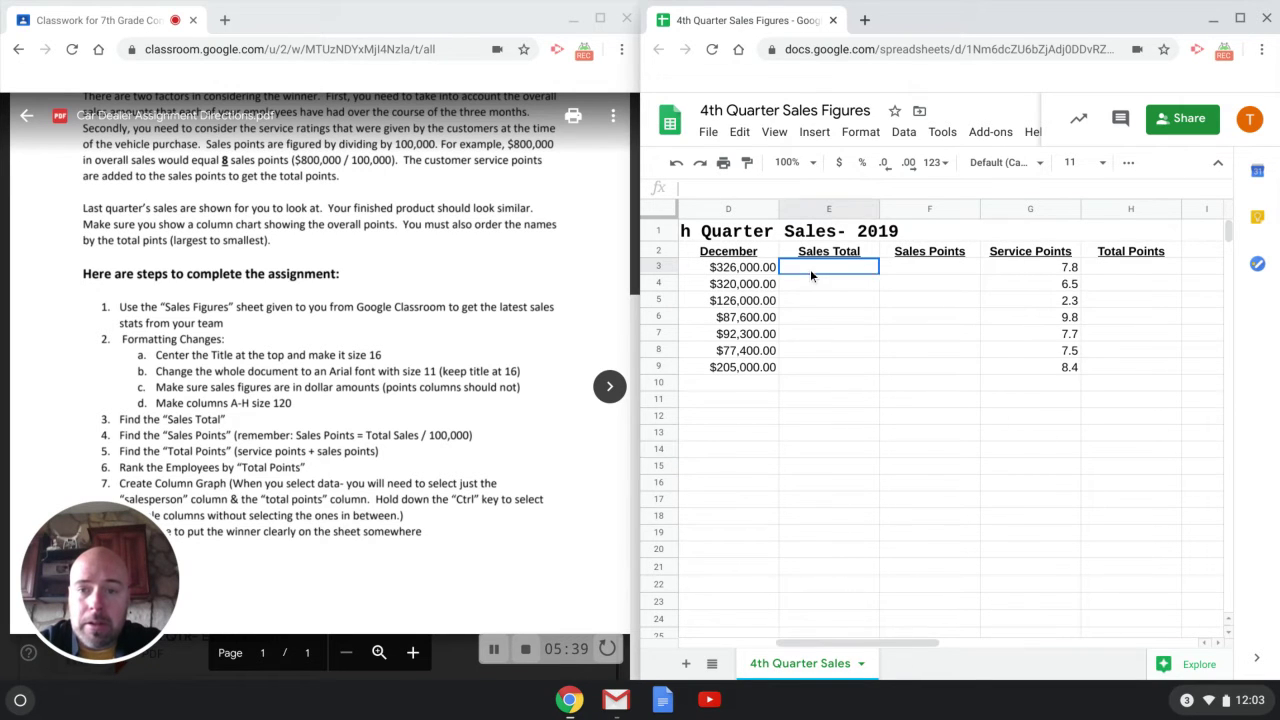
pyautogui.moveTo(912, 643); pyautogui.dragTo(872, 643)
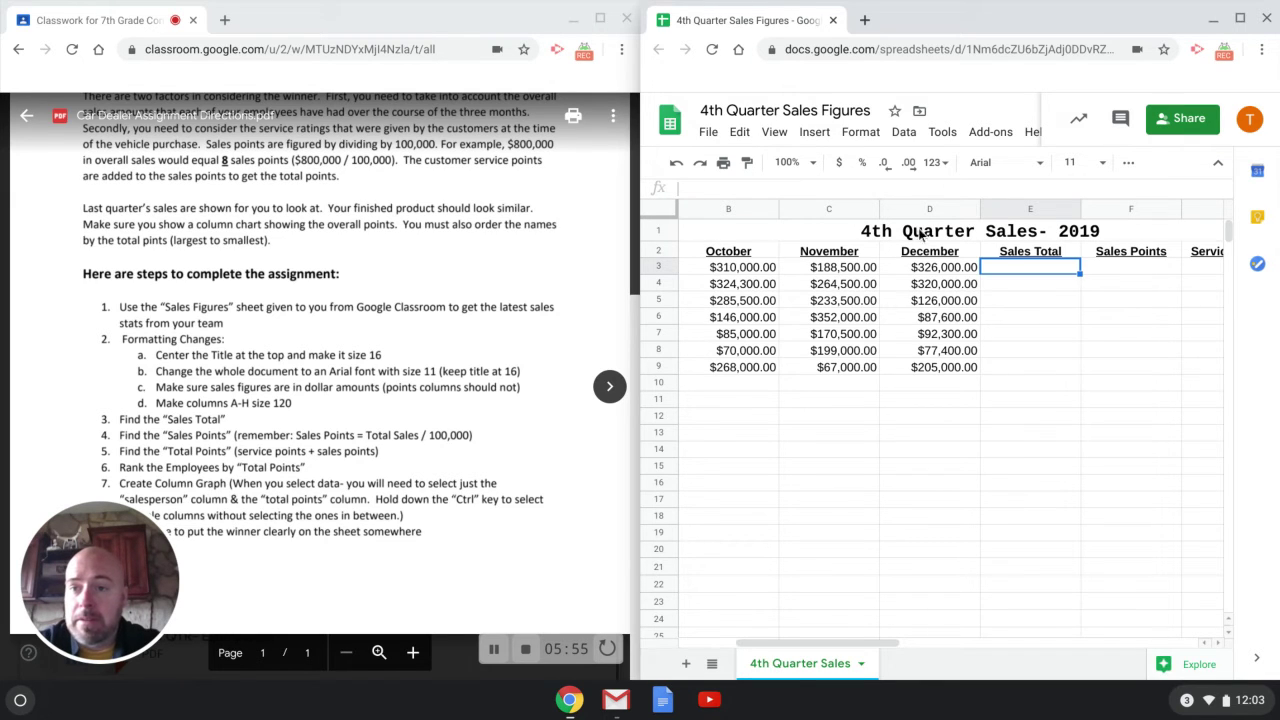
pyautogui.click(1129, 163)
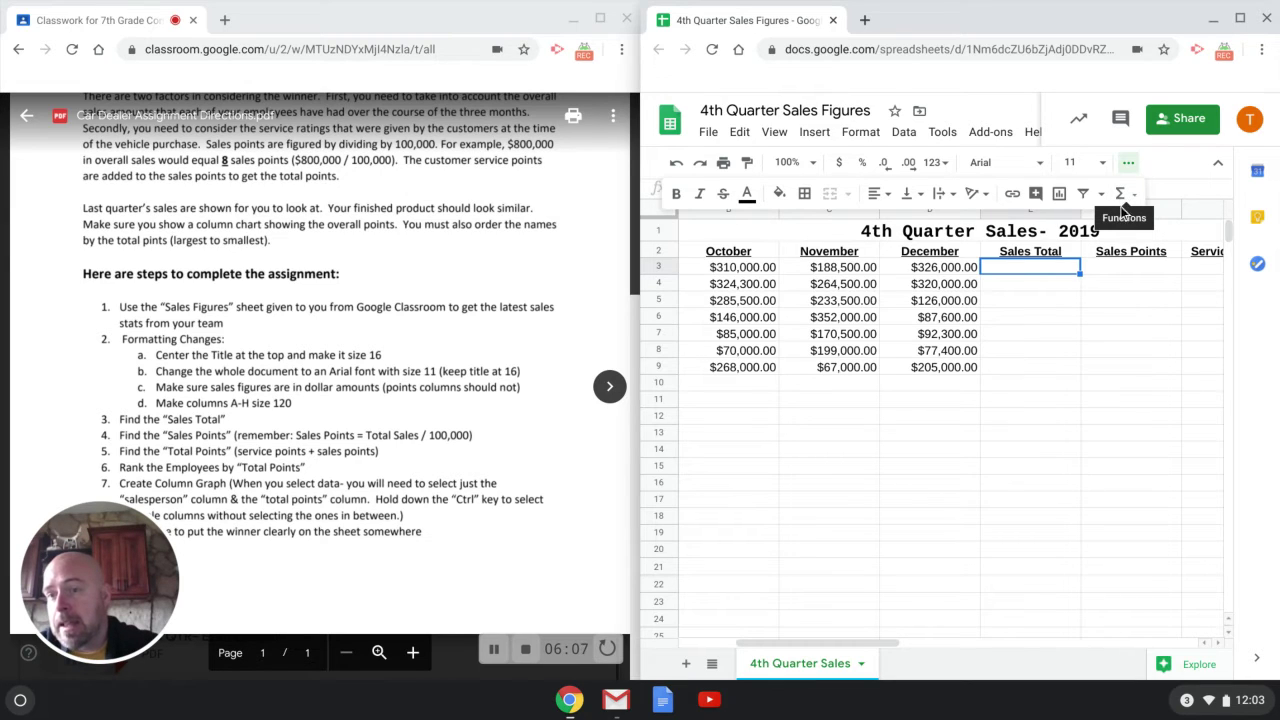
pyautogui.click(1121, 197)
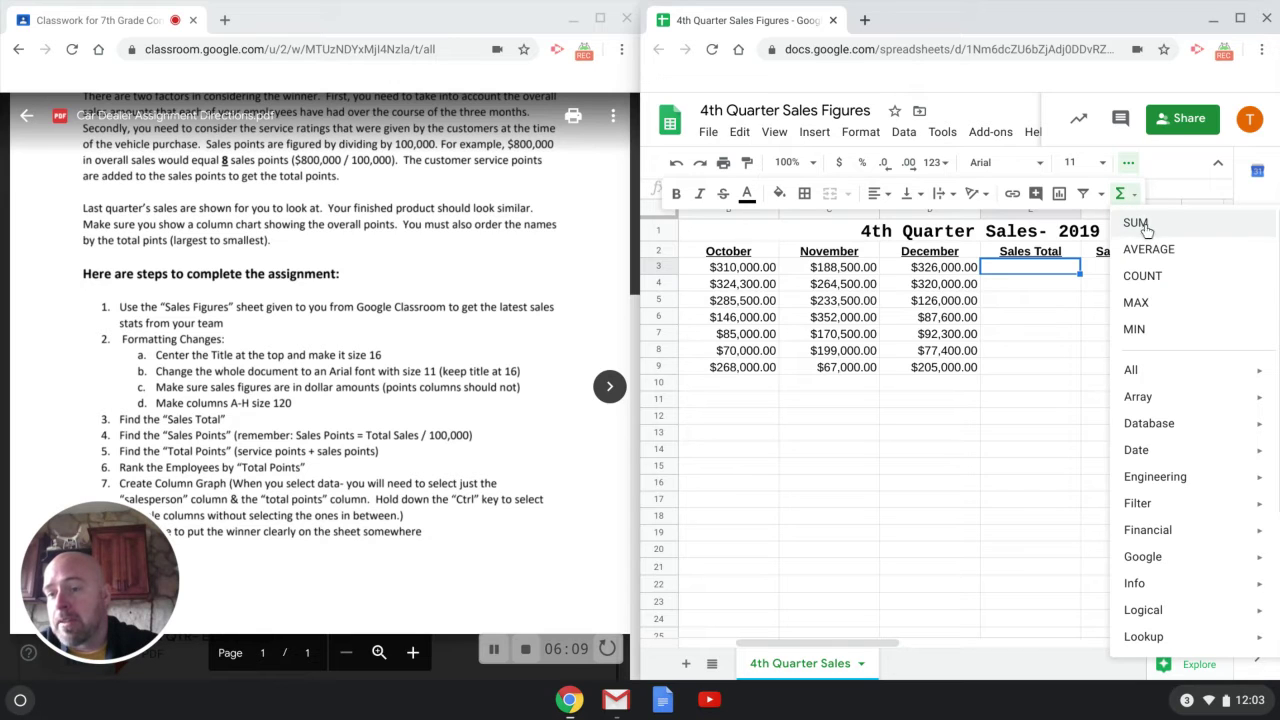
pyautogui.click(1121, 197)
pyautogui.click(1121, 197)
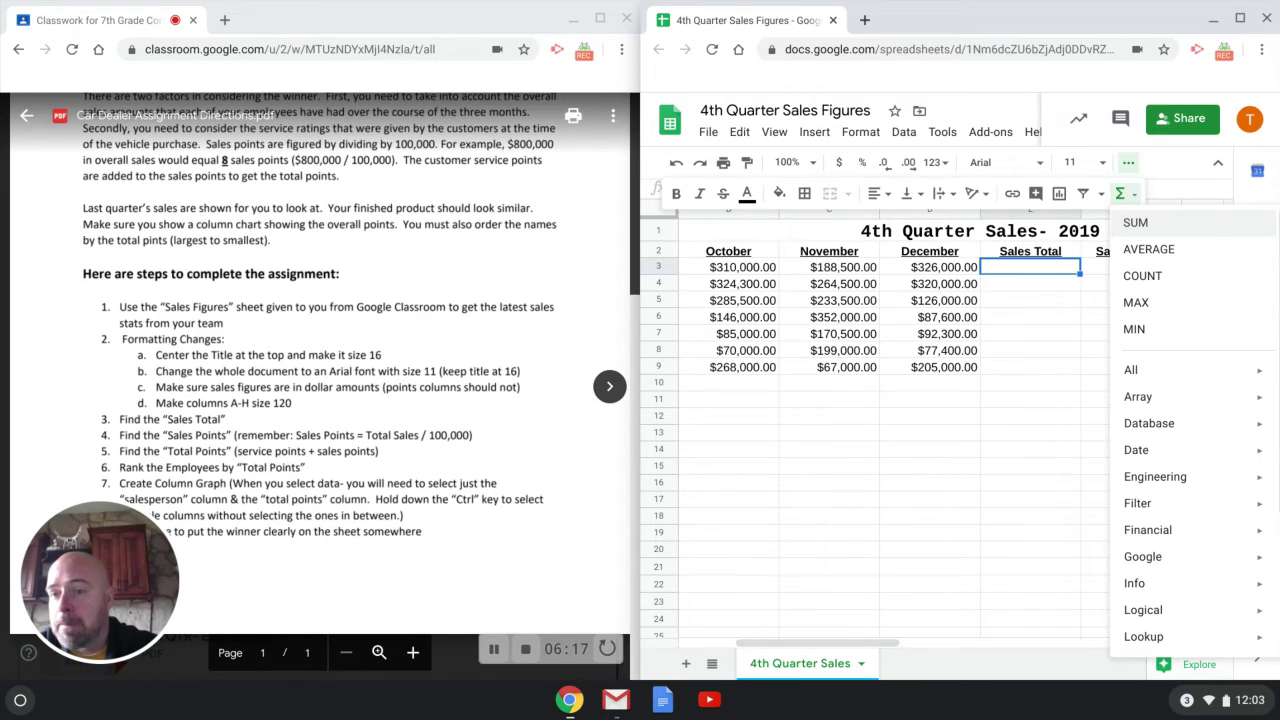
pyautogui.click(1135, 222)
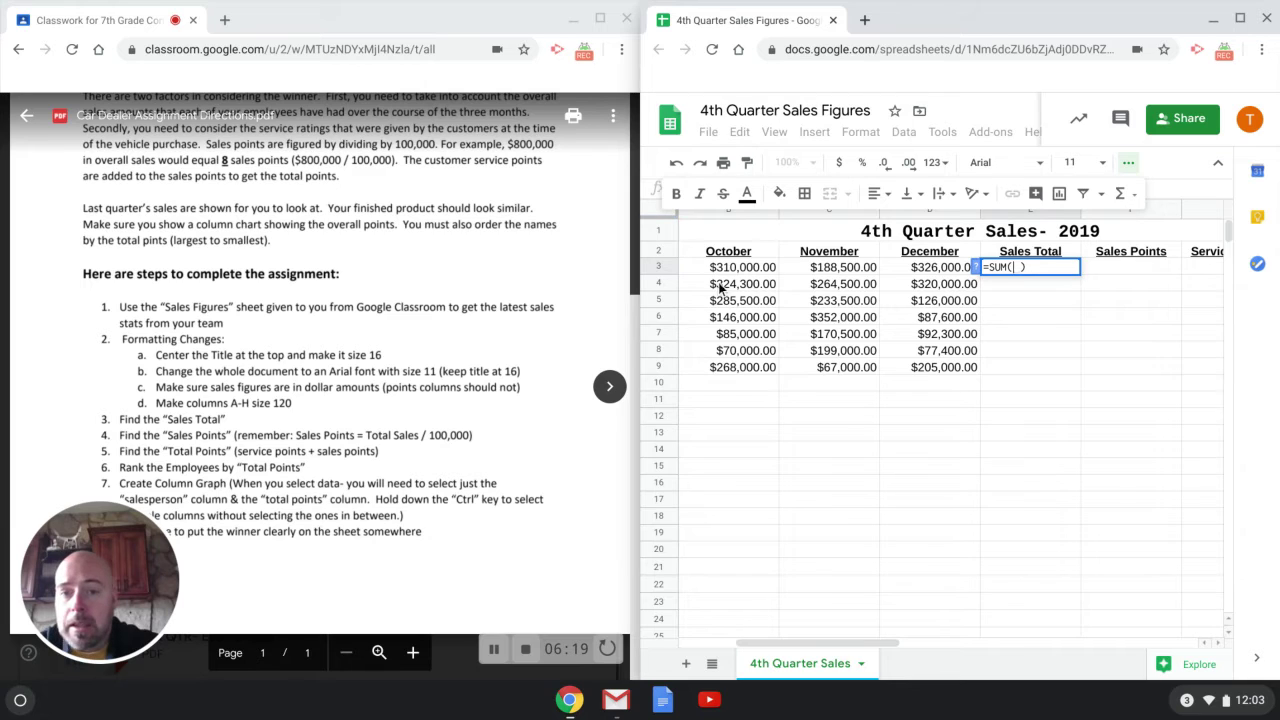
pyautogui.moveTo(738, 268); pyautogui.dragTo(934, 268)
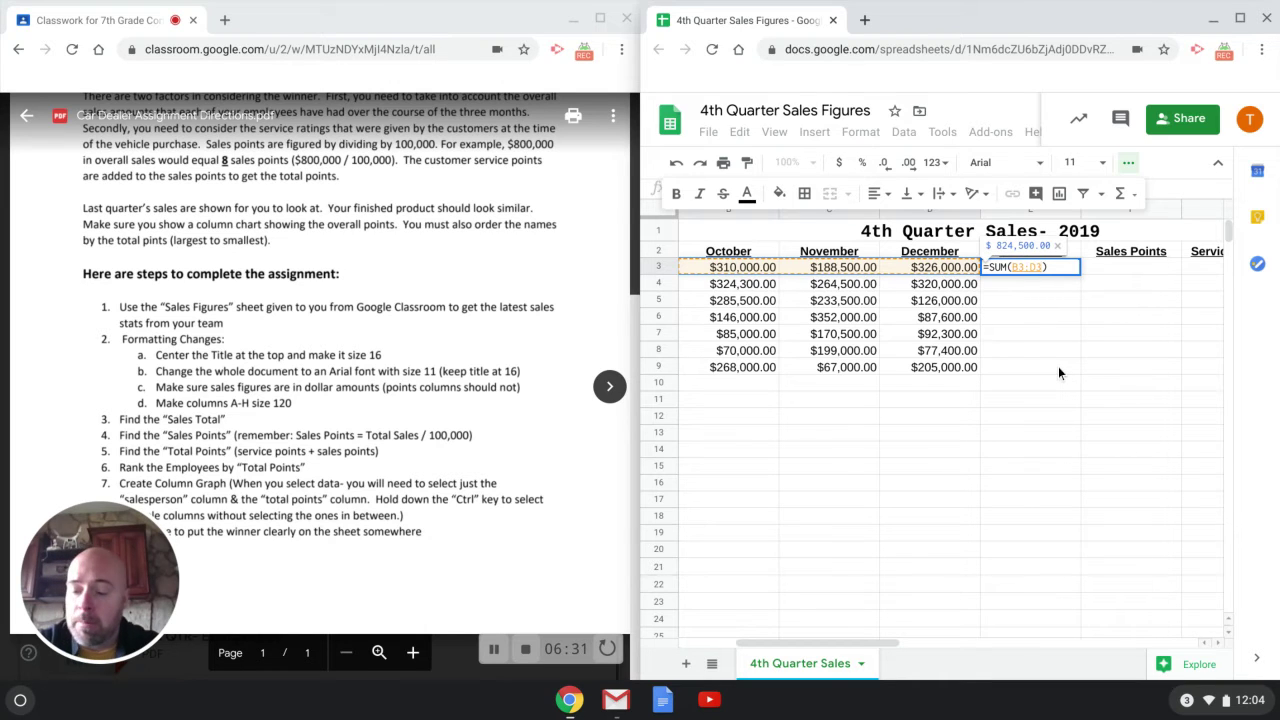
pyautogui.press('Return')
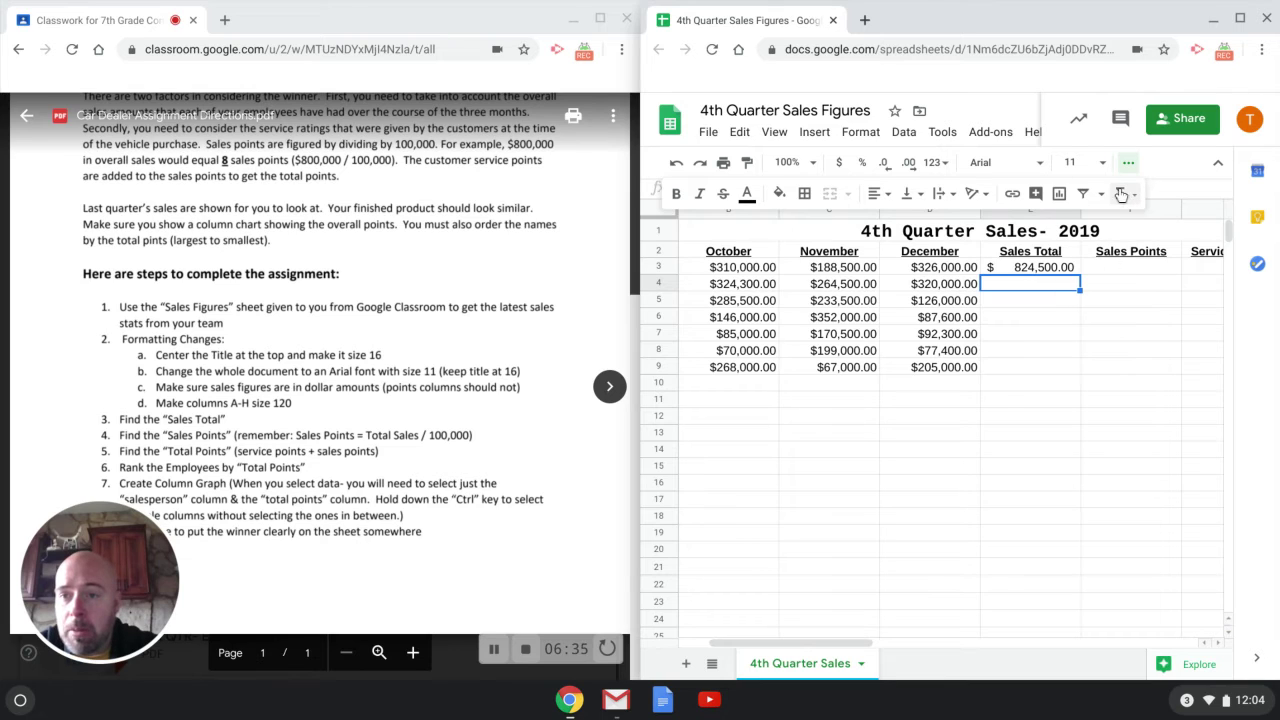
# Sum B4:D4 into the Sales Total cell E4 and clear that cell again
pyautogui.click(1120, 193)
pyautogui.click(1135, 222)
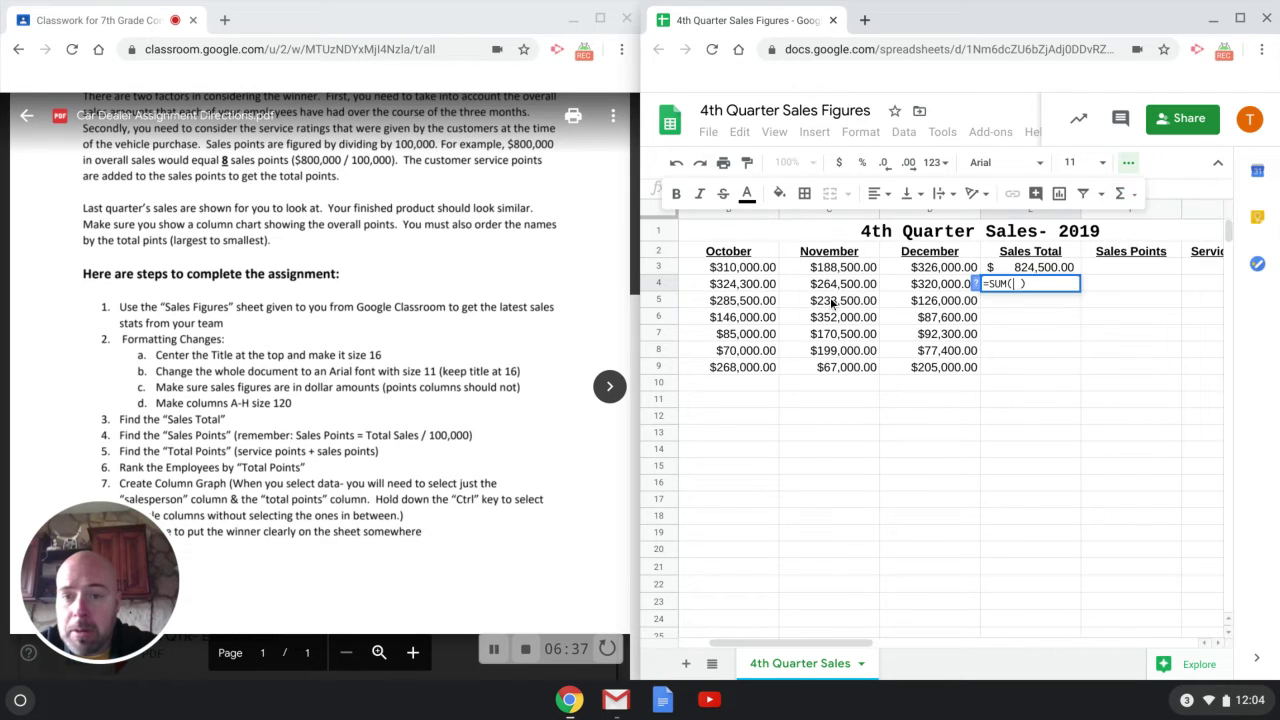
pyautogui.moveTo(736, 285); pyautogui.dragTo(920, 287)
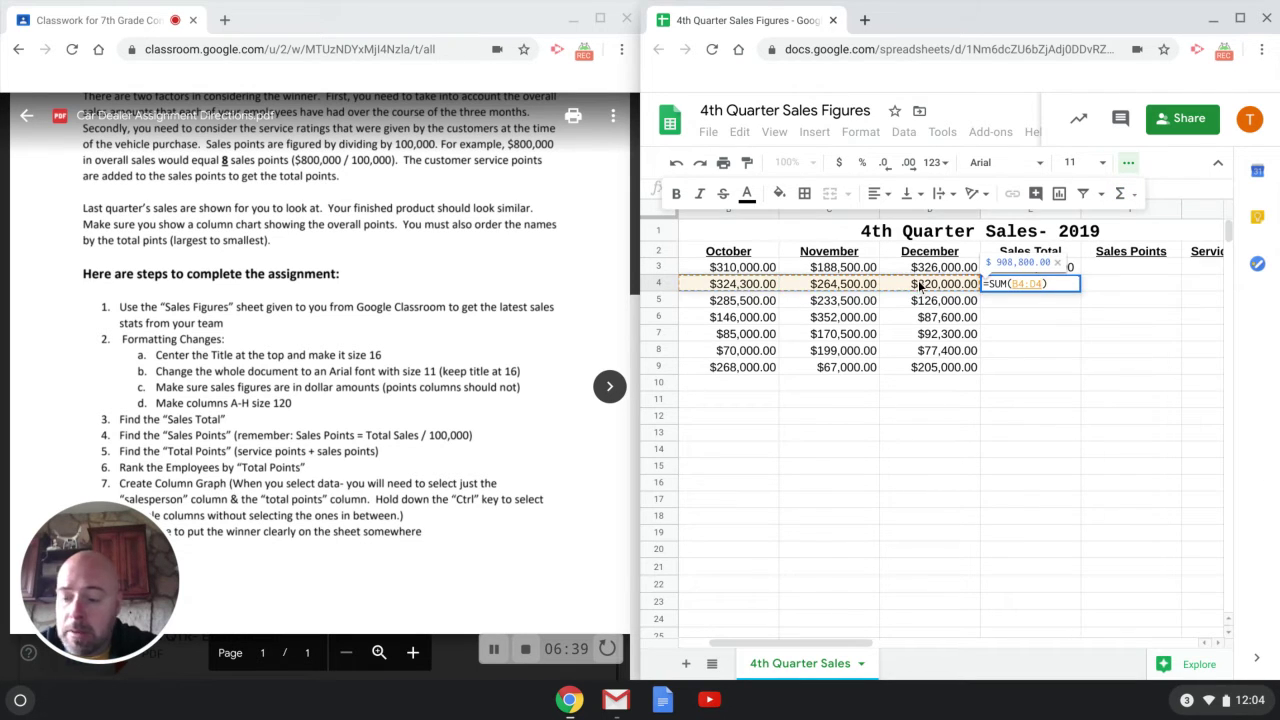
pyautogui.press('Return')
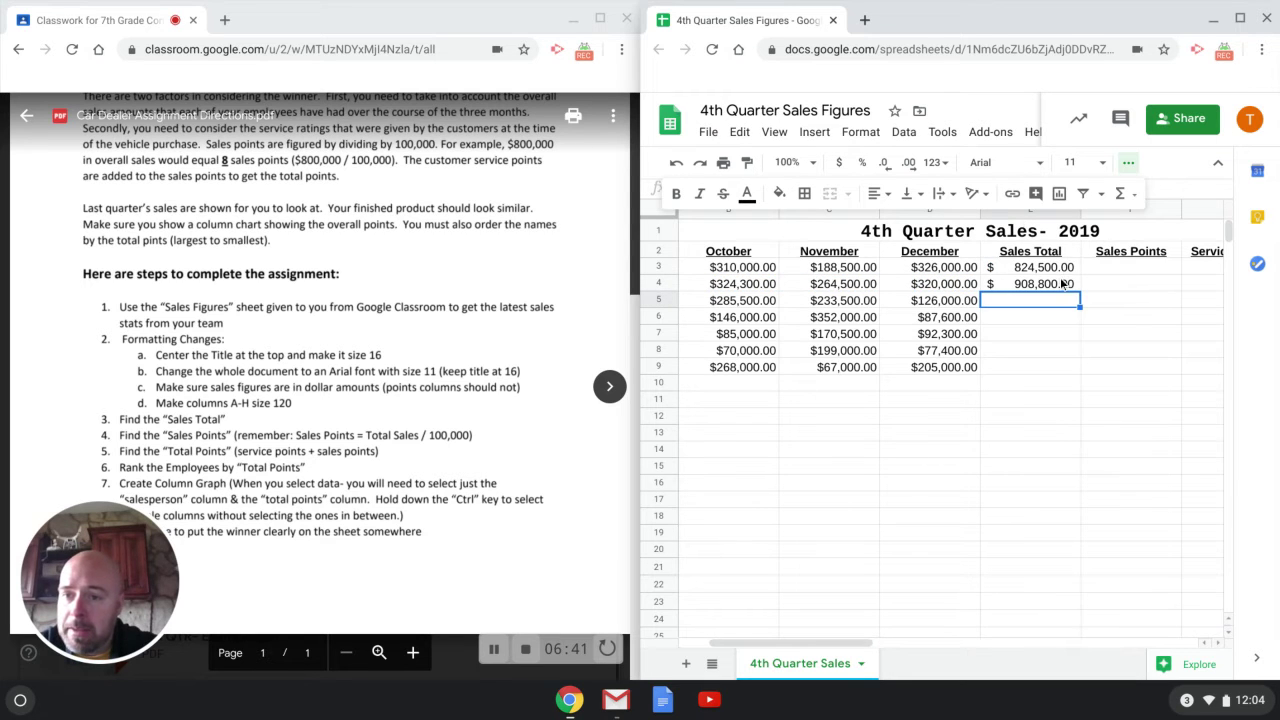
pyautogui.click(1060, 283)
pyautogui.press('BackSpace')
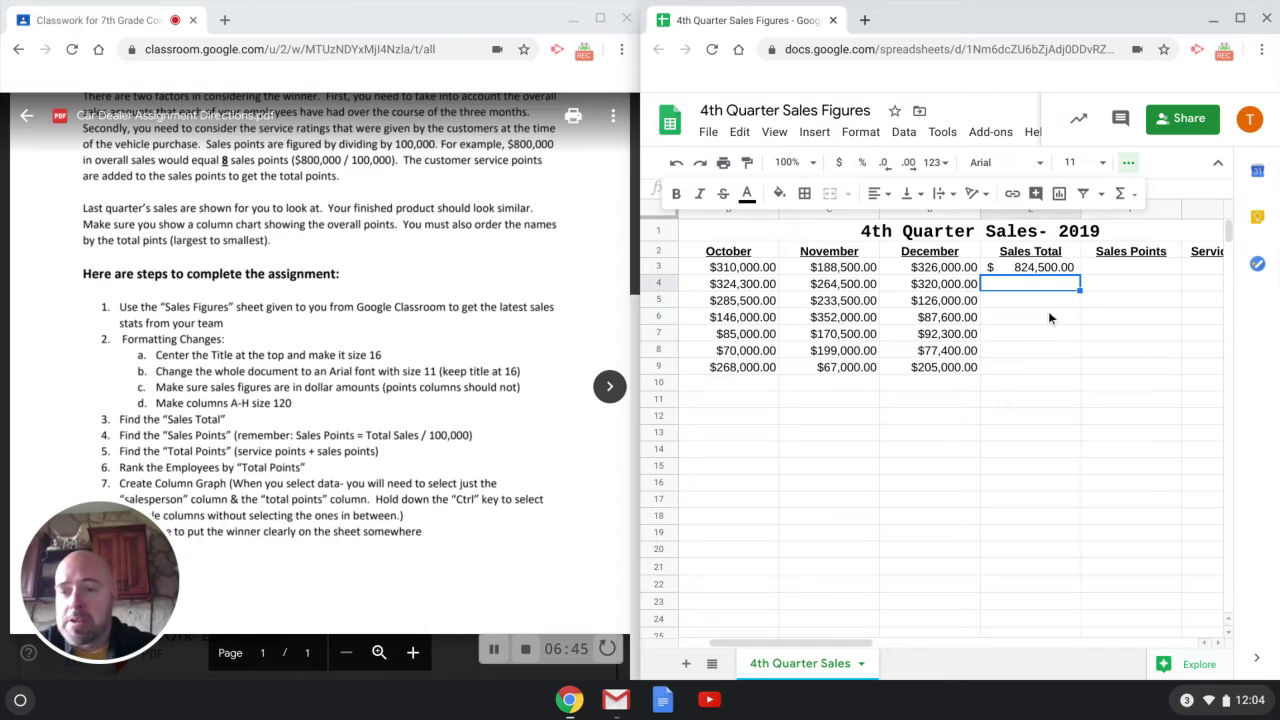
# Fill the Sales Total formula from E3 down through E9 for the remaining salespeople
pyautogui.click(1048, 318)
pyautogui.click(1038, 270)
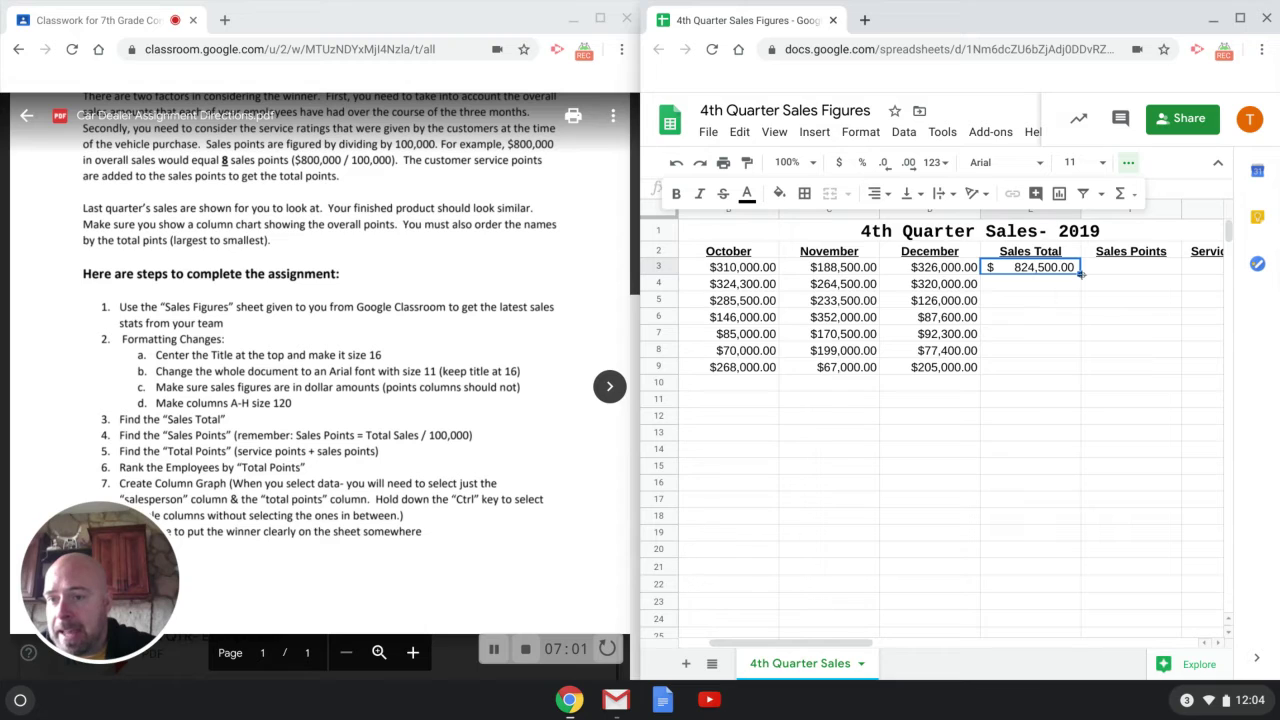
pyautogui.moveTo(1080, 273); pyautogui.dragTo(1076, 366)
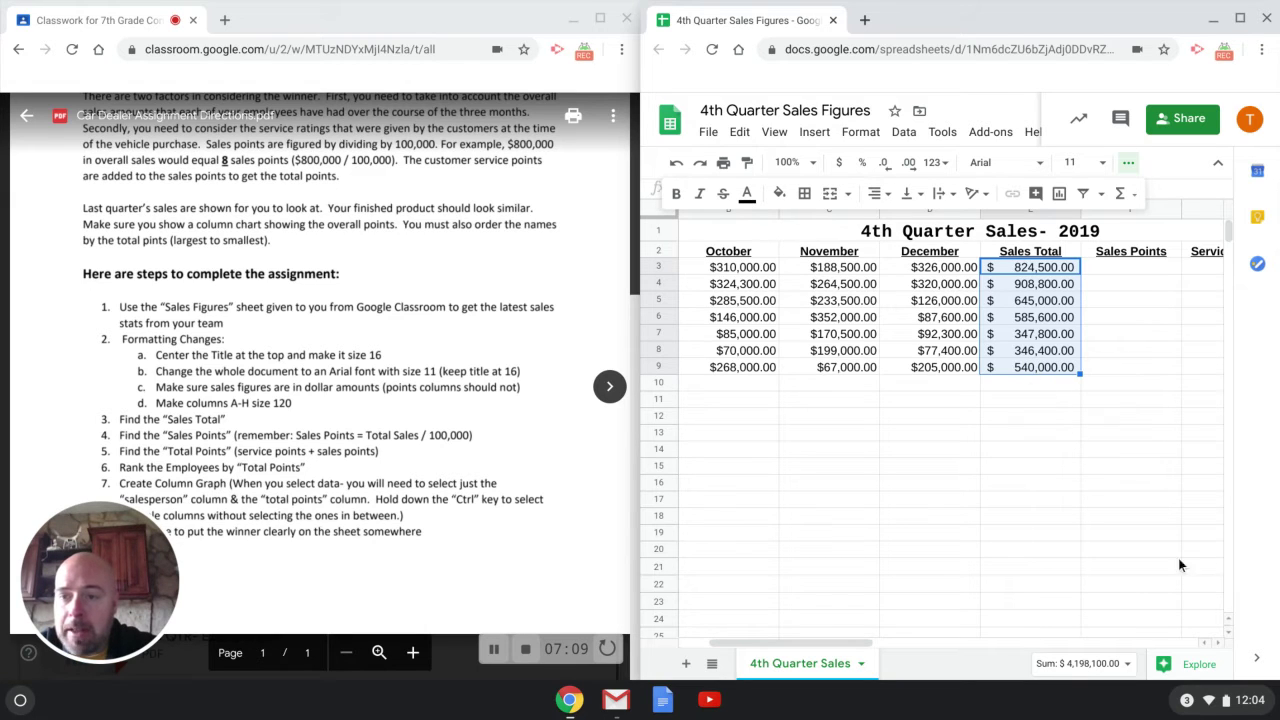
pyautogui.click(1134, 467)
# Calculate Sales Points in F3 with the formula =E3/100000 and fill it down through F9
pyautogui.moveTo(866, 642); pyautogui.dragTo(924, 641)
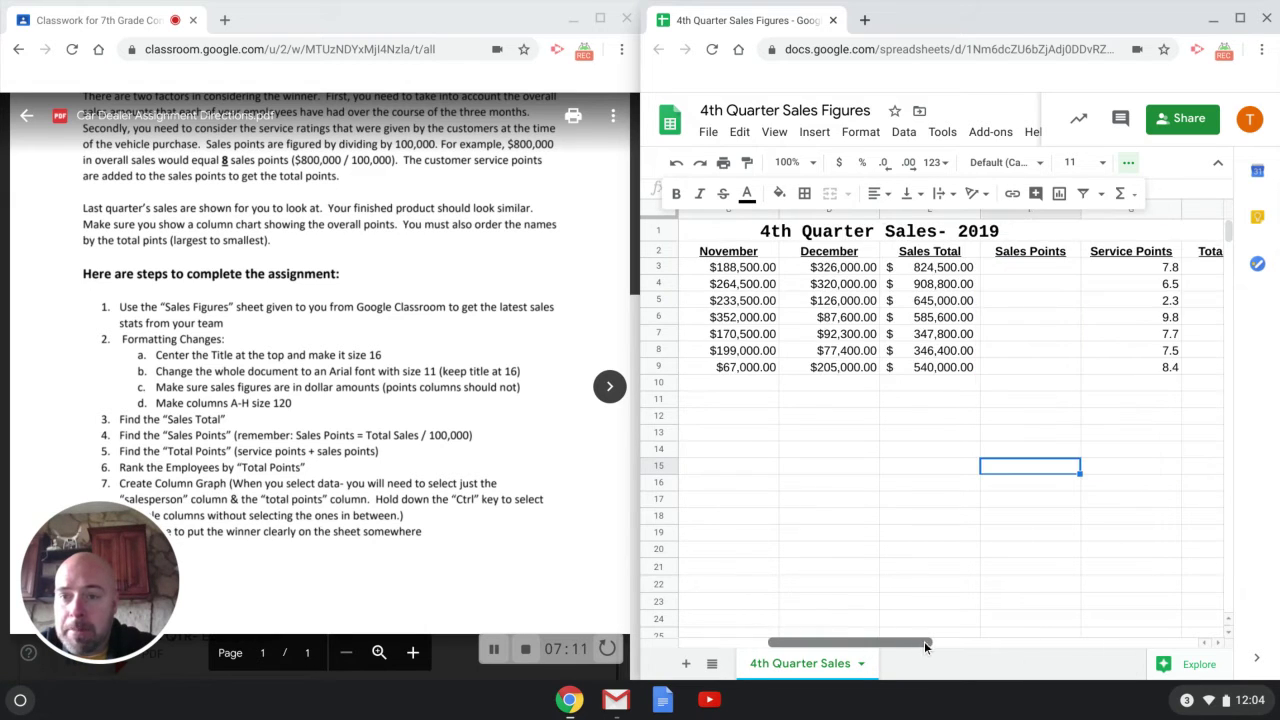
pyautogui.click(1009, 267)
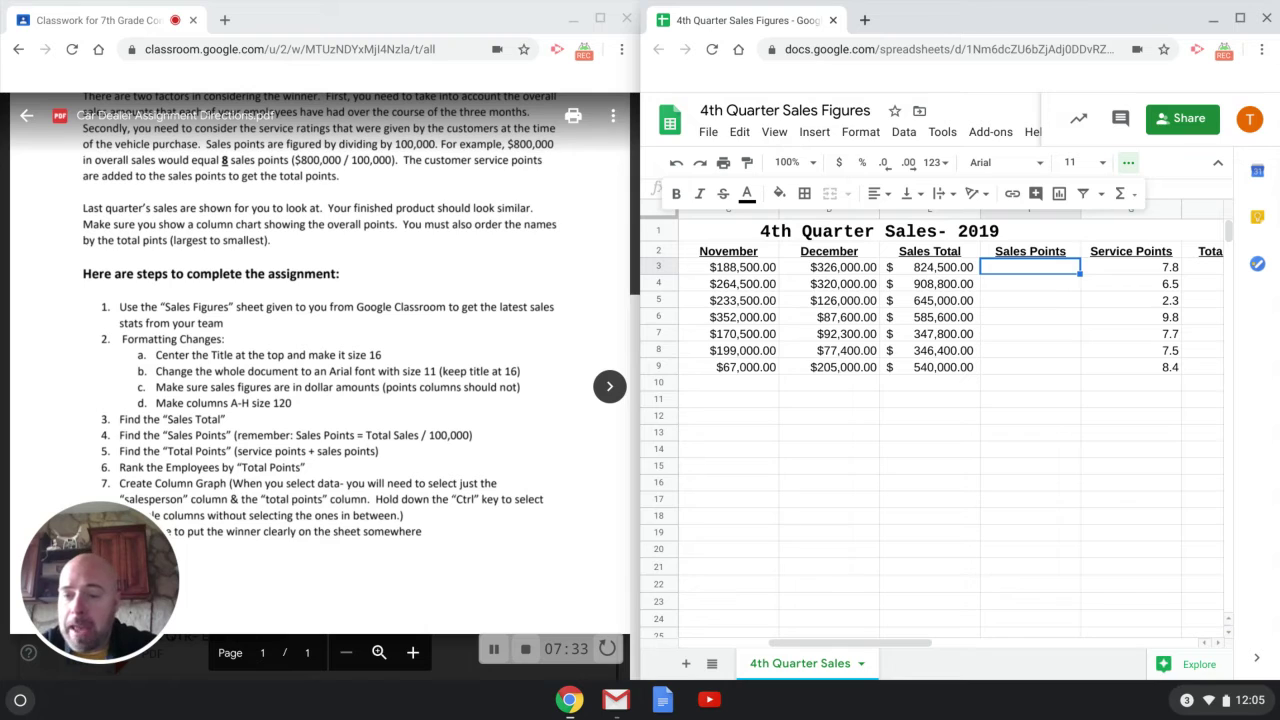
pyautogui.write('=')
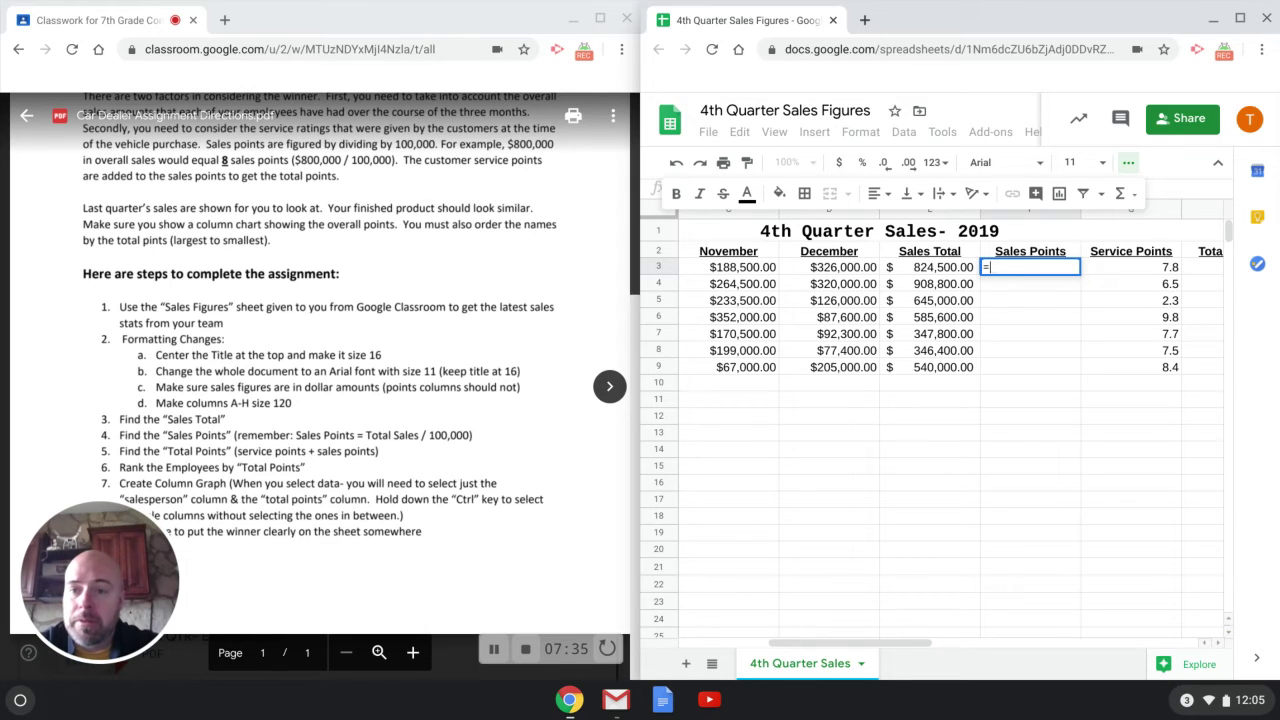
pyautogui.click(938, 270)
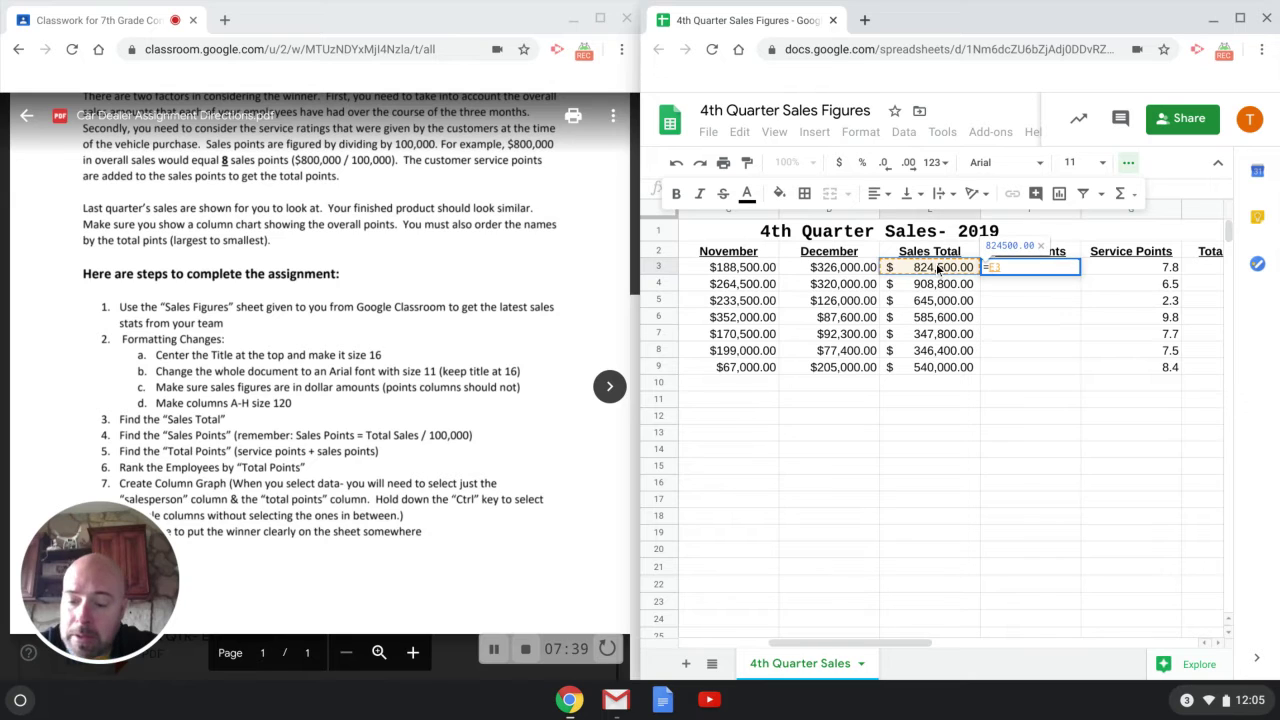
pyautogui.write('/')
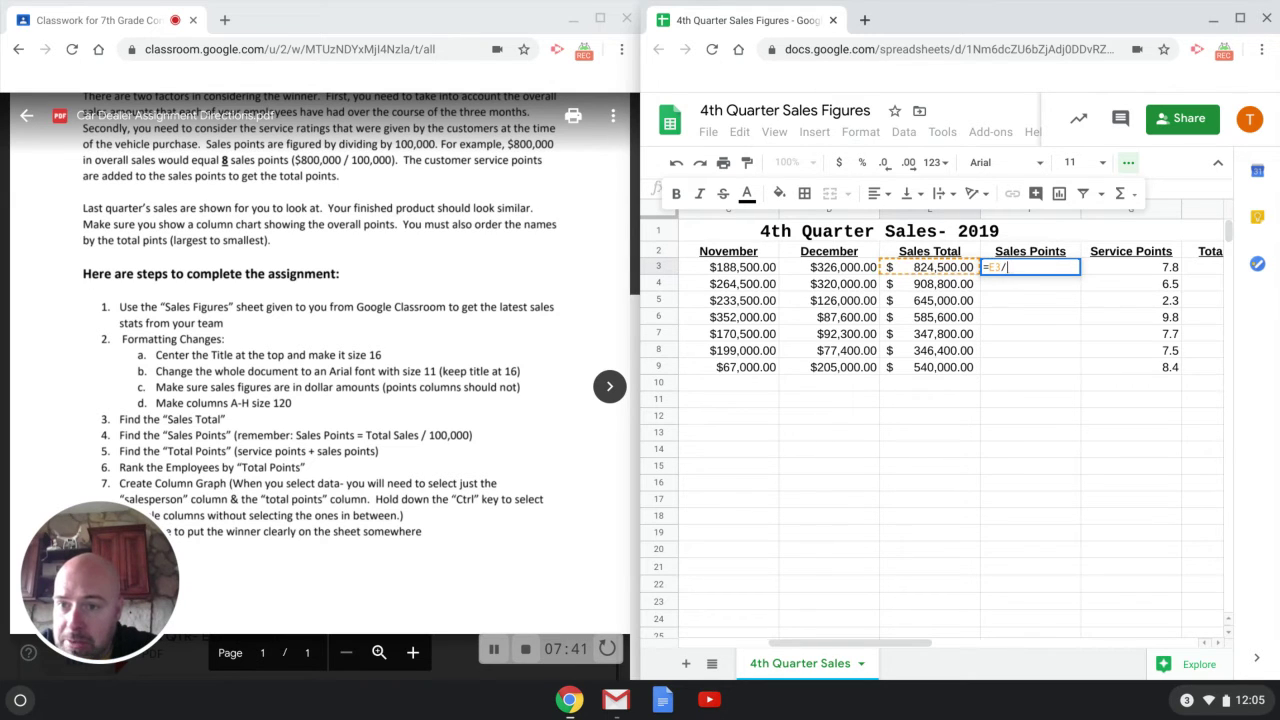
pyautogui.write('1')
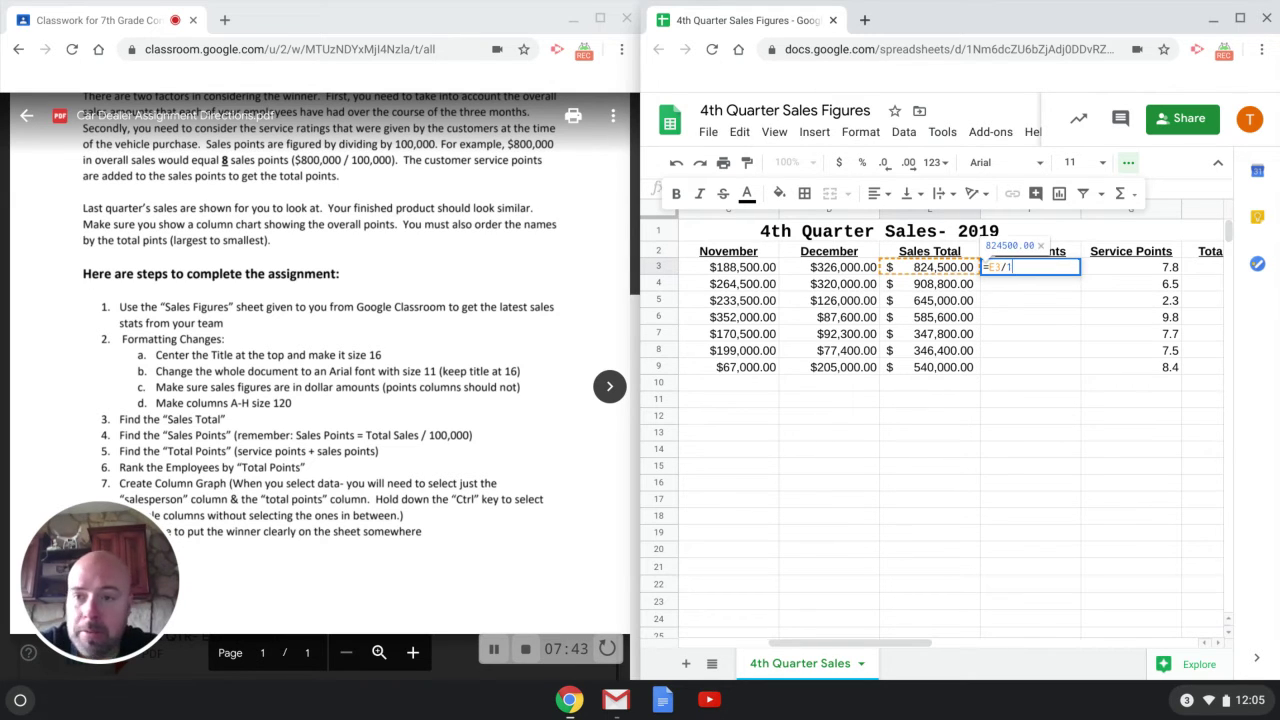
pyautogui.write('00000')
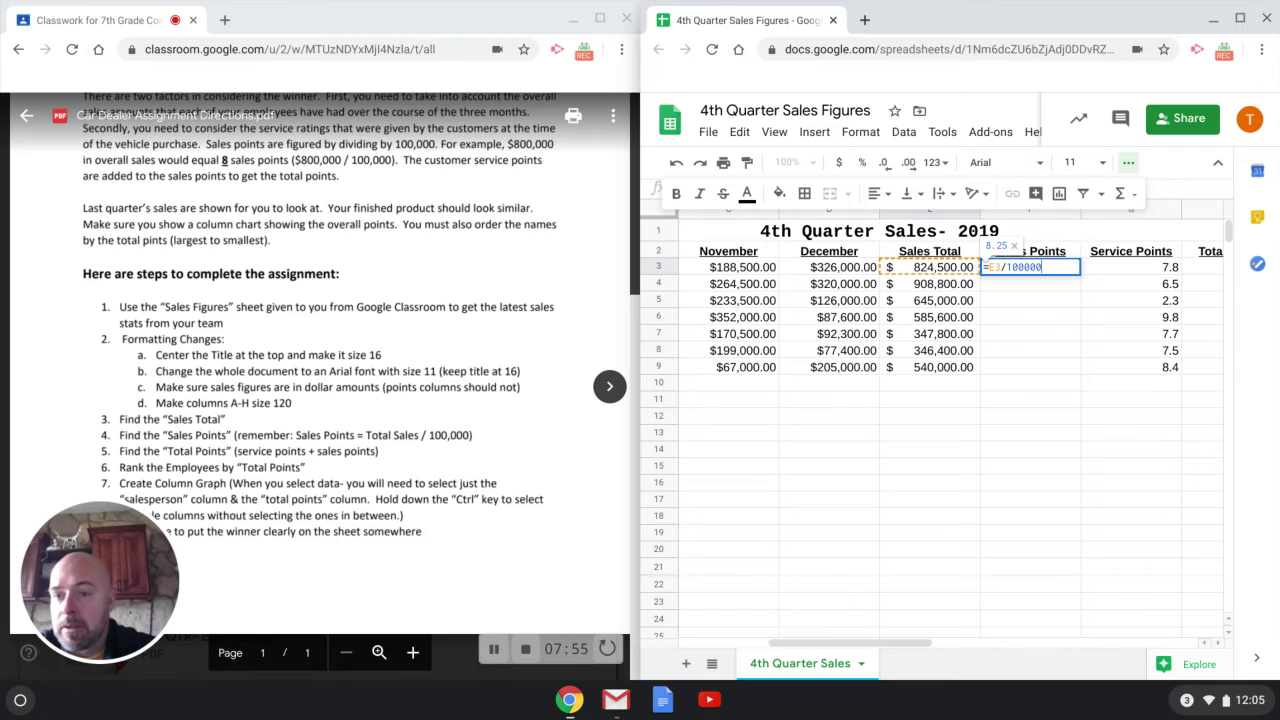
pyautogui.press('Return')
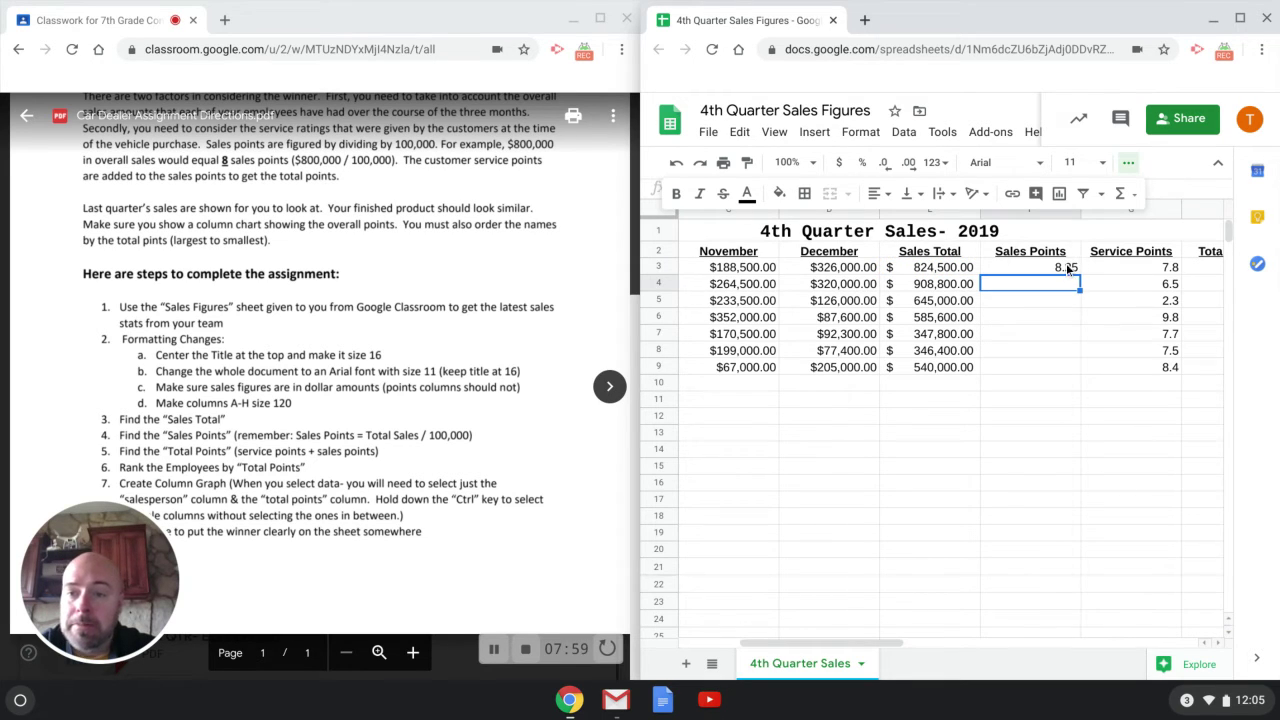
pyautogui.click(1066, 263)
pyautogui.moveTo(1080, 273); pyautogui.dragTo(1074, 372)
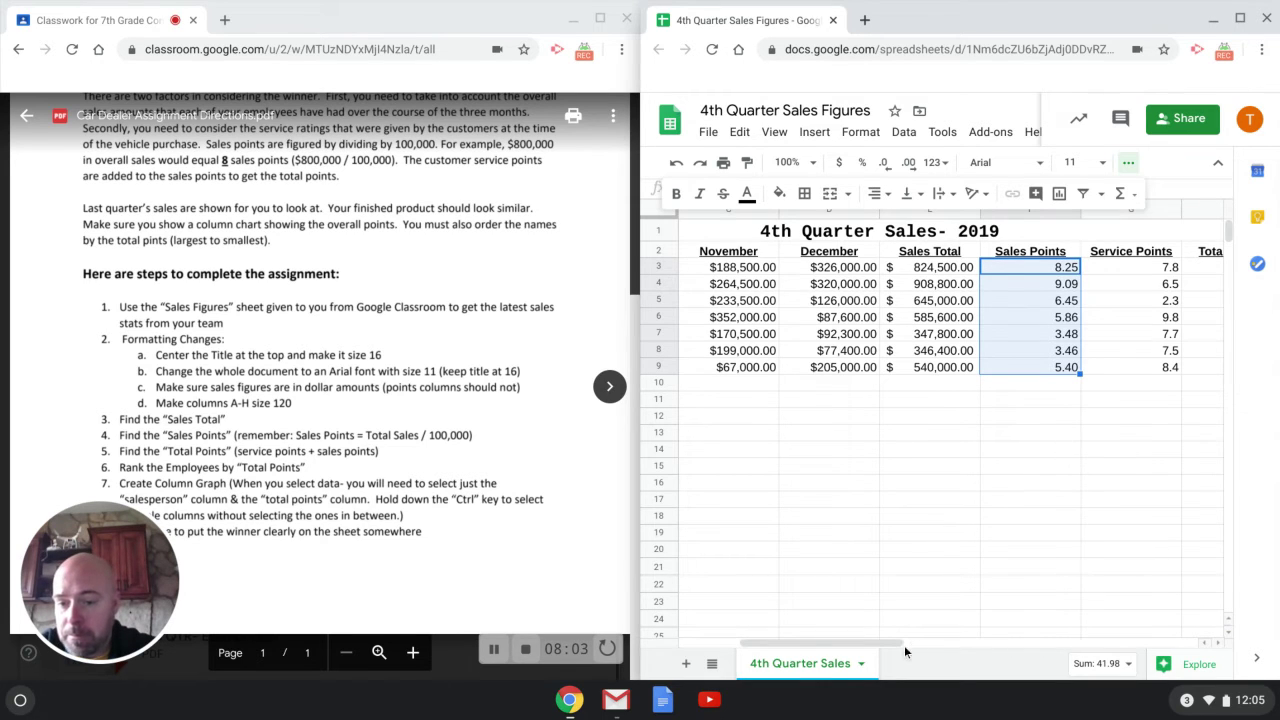
# Calculate Total Points in H3 with the formula =F3+G3 and fill it down through H9
pyautogui.moveTo(898, 644); pyautogui.dragTo(978, 634)
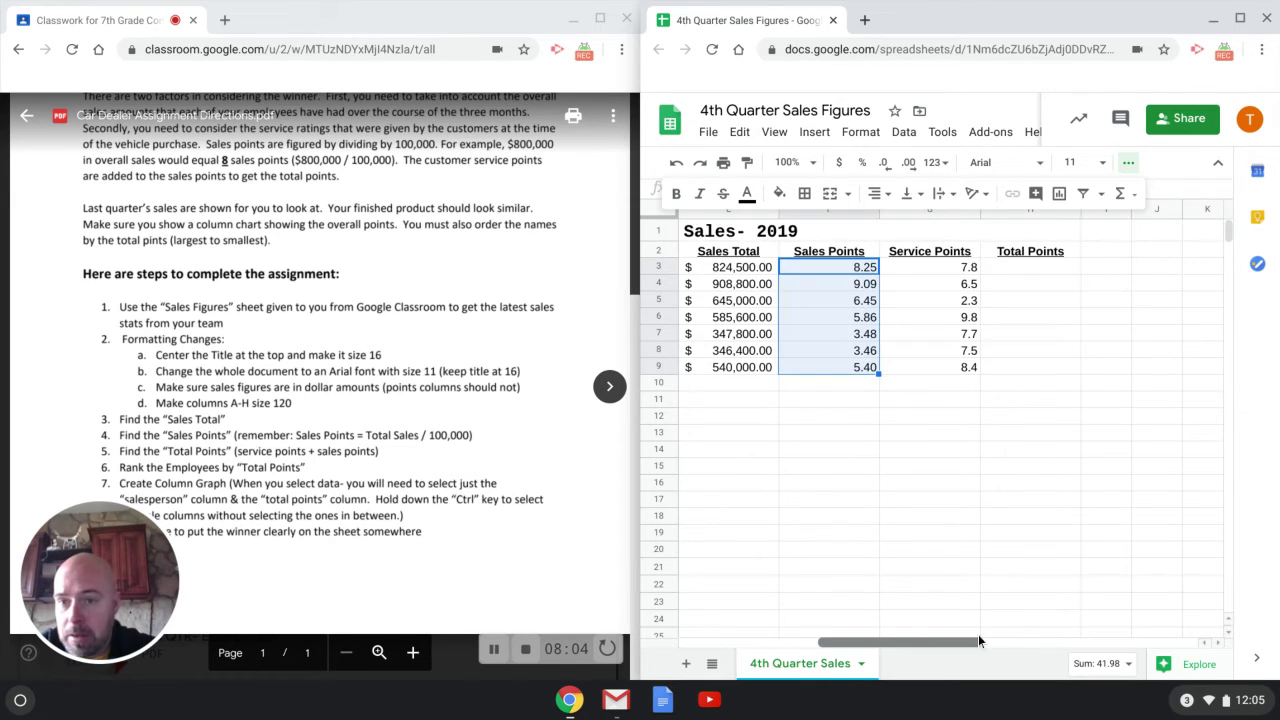
pyautogui.click(1030, 350)
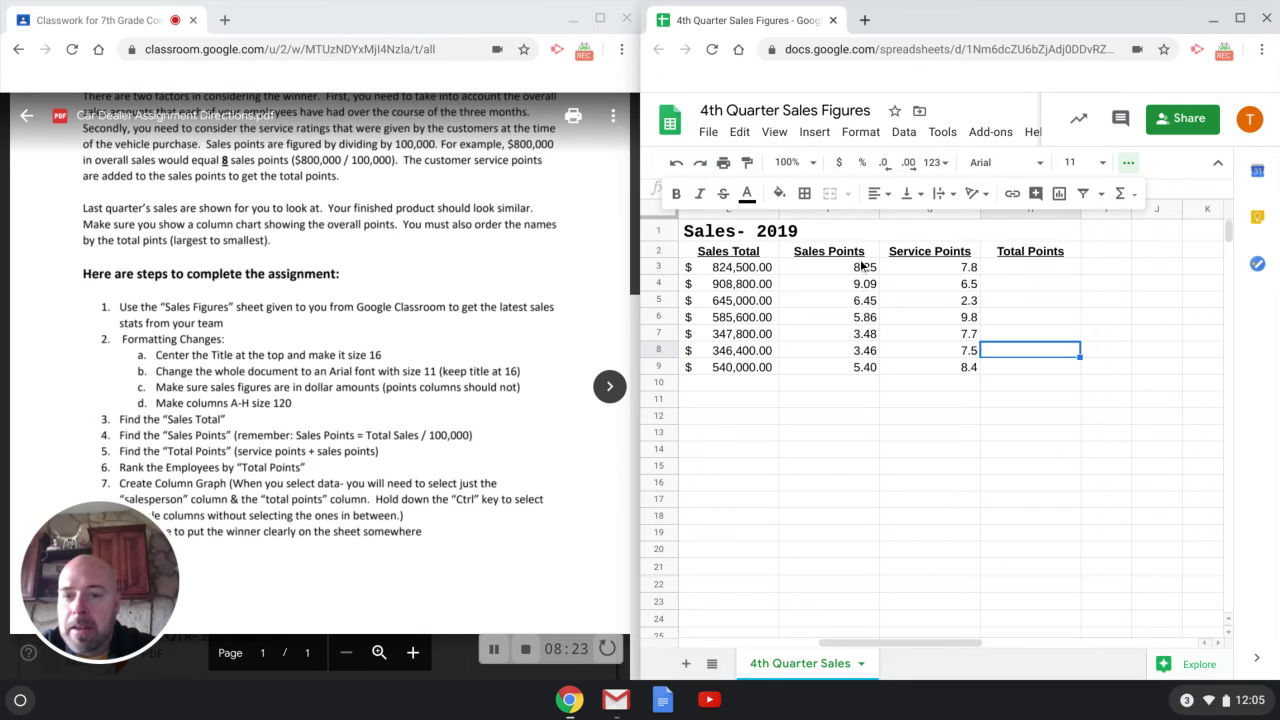
pyautogui.click(1070, 272)
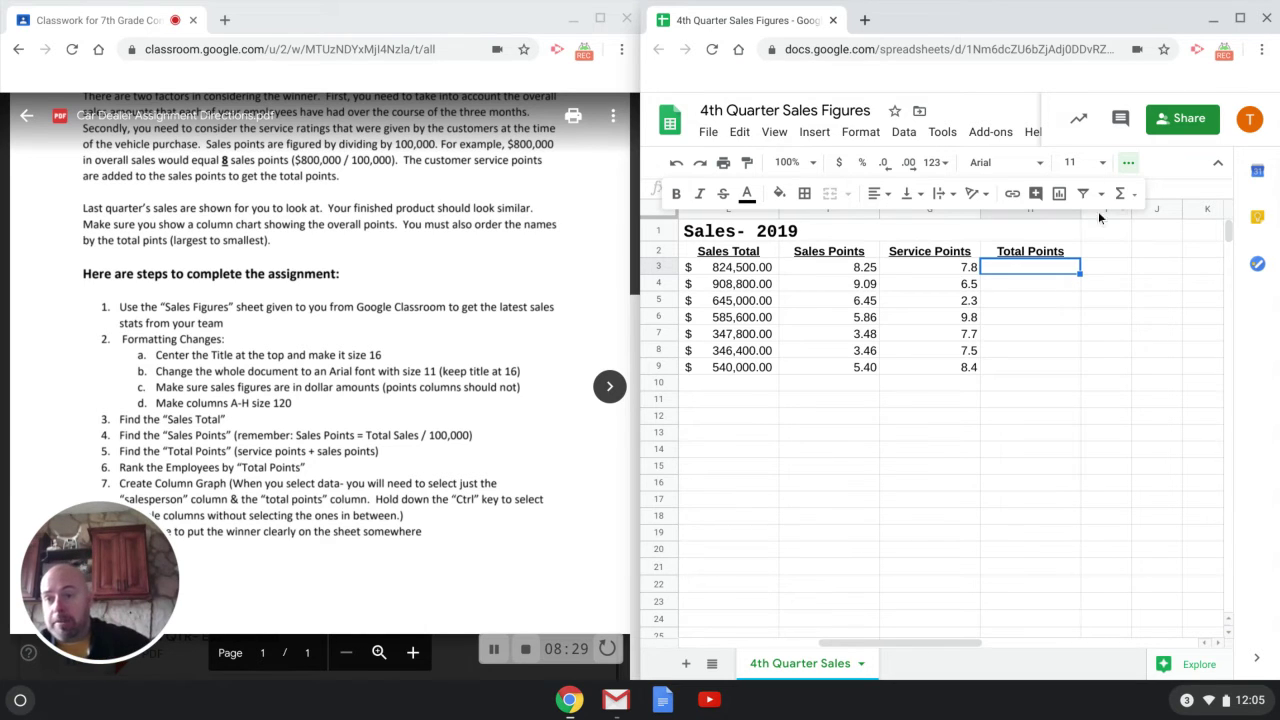
pyautogui.write('=')
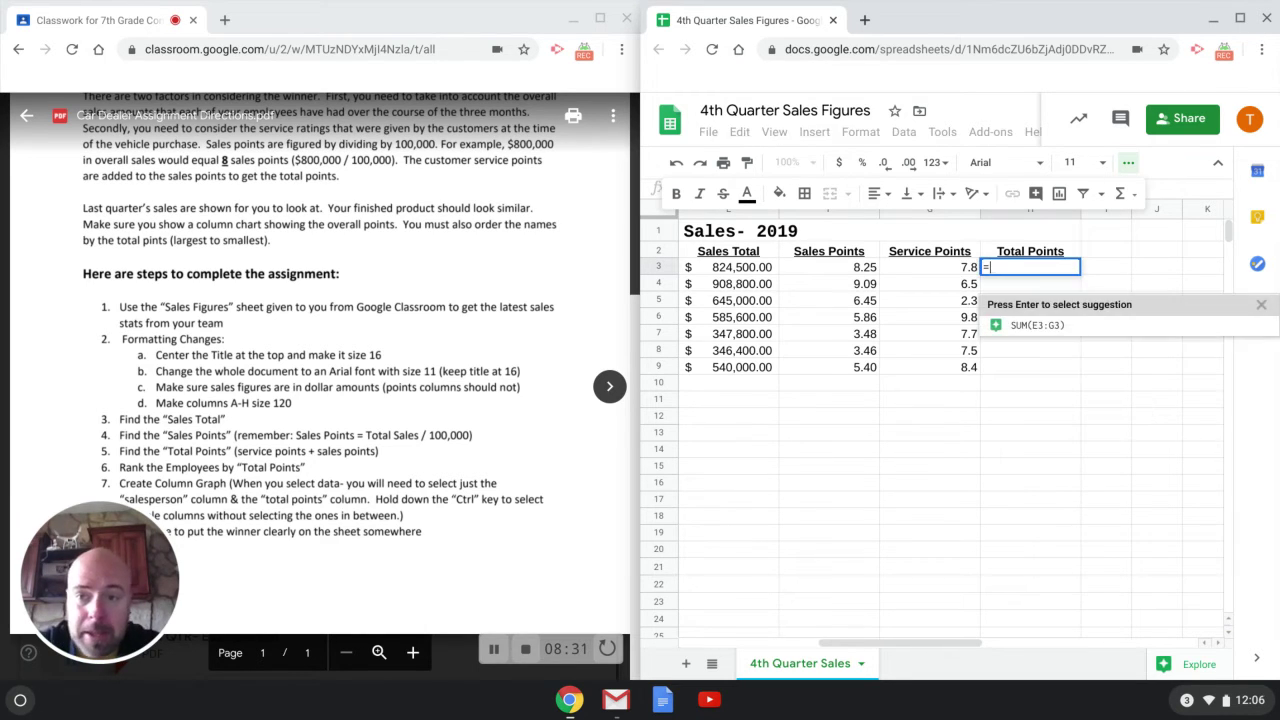
pyautogui.click(860, 268)
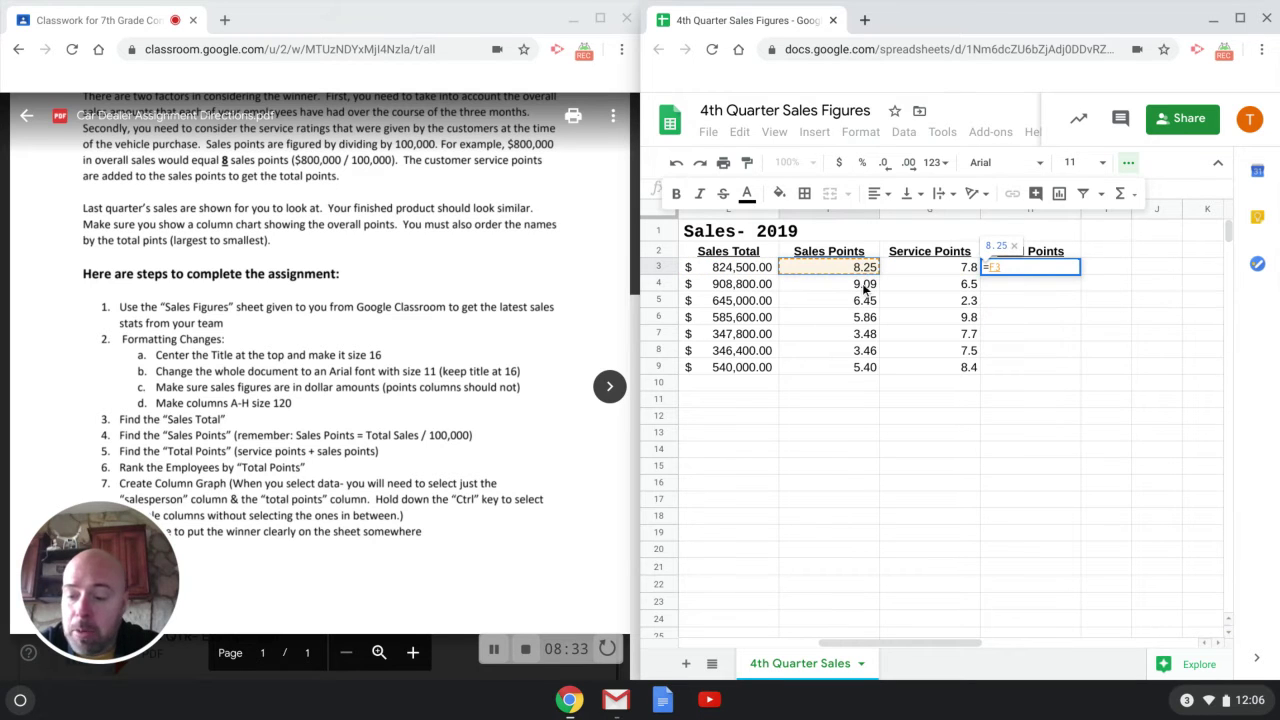
pyautogui.write('+')
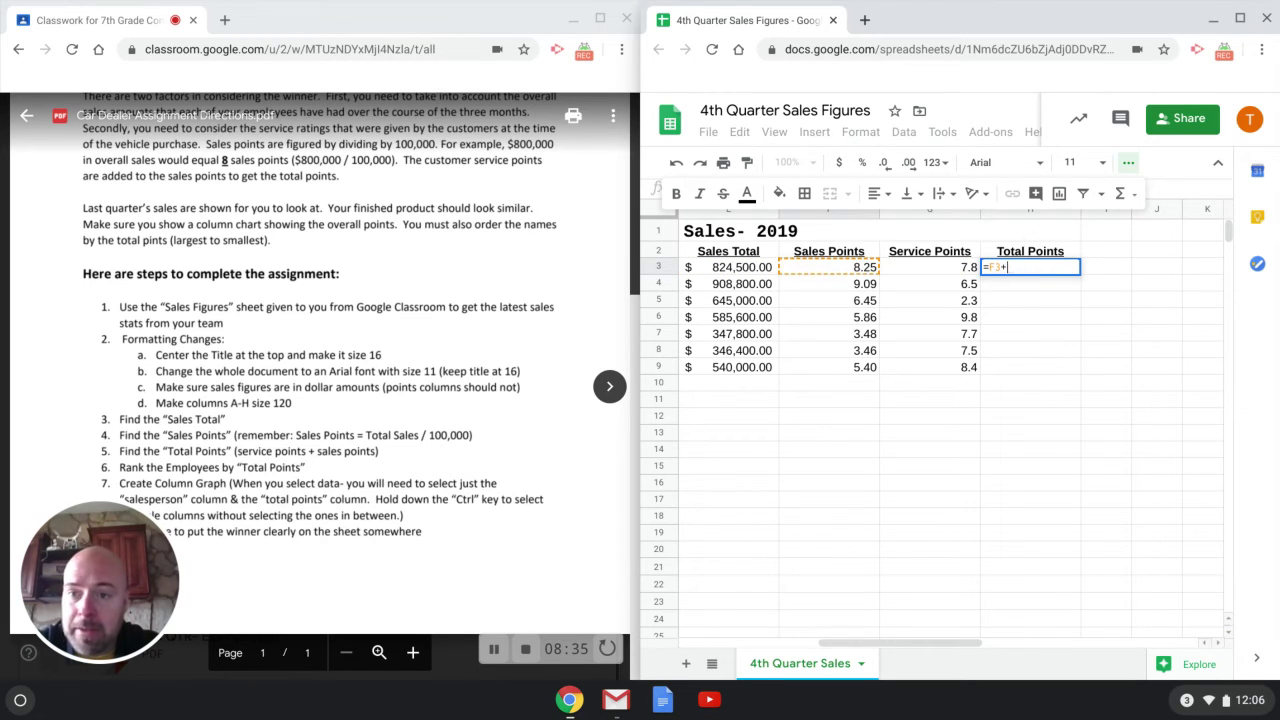
pyautogui.click(916, 267)
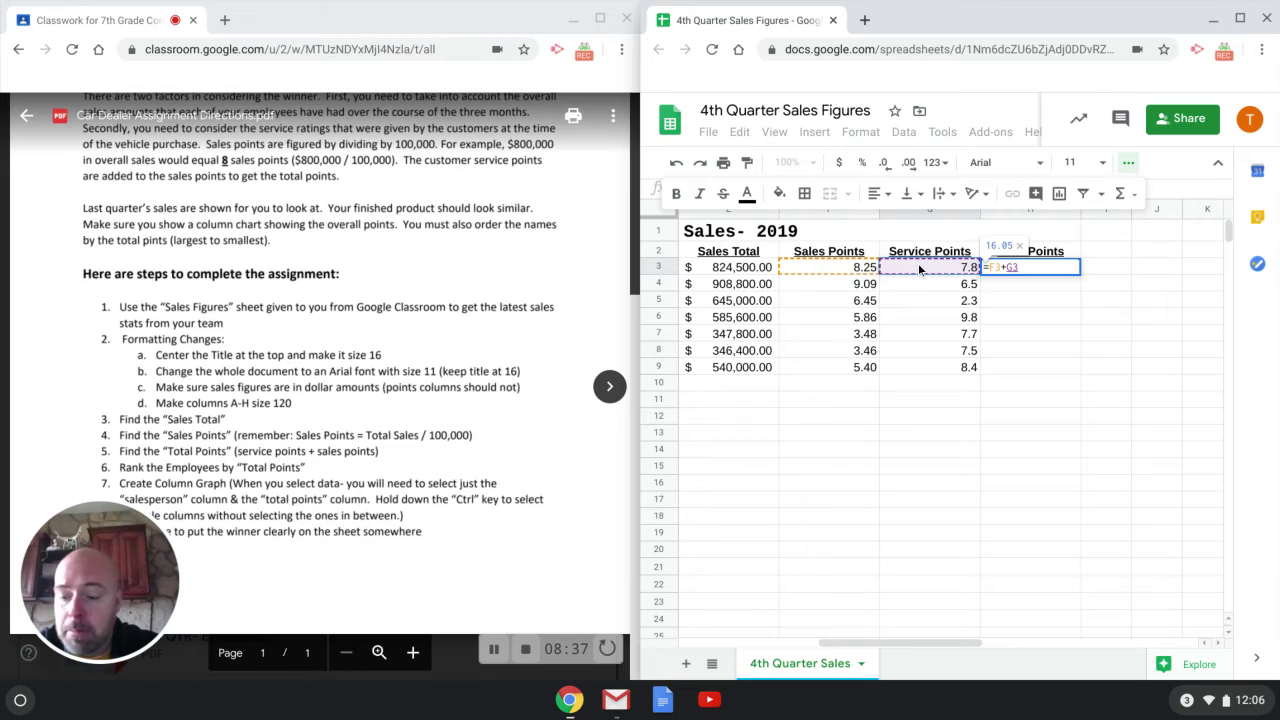
pyautogui.press('Return')
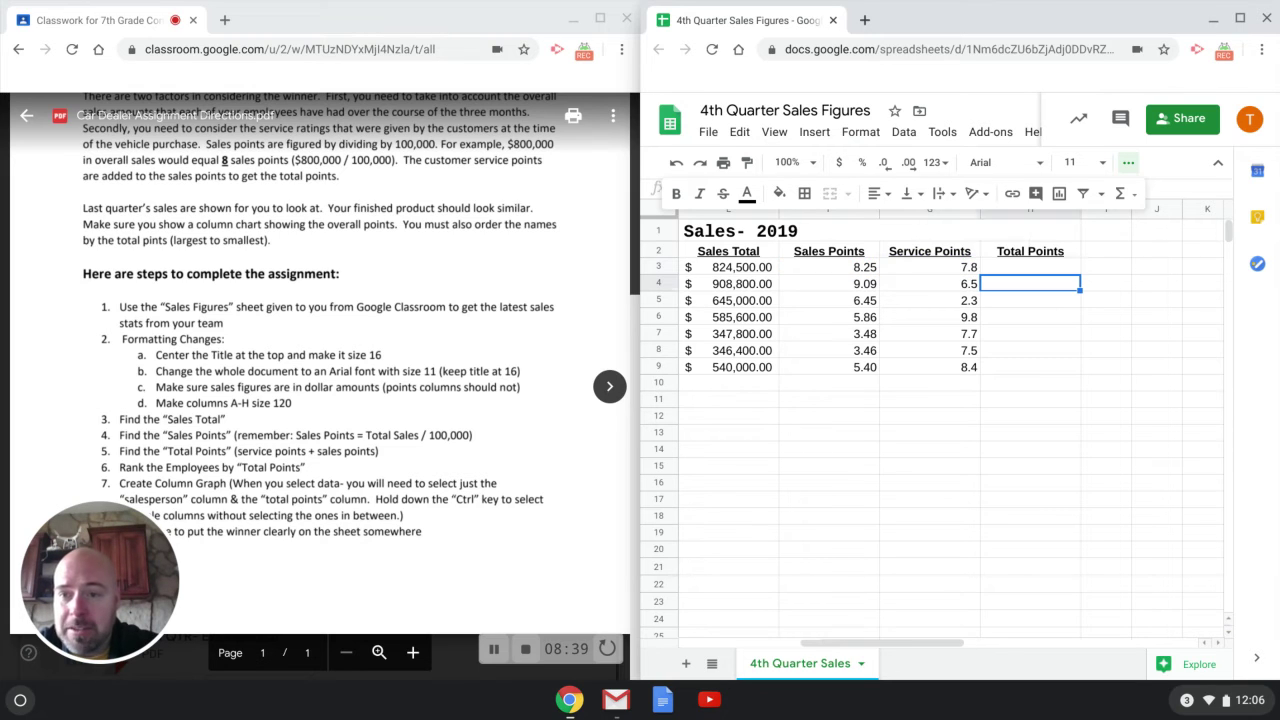
pyautogui.click(1077, 267)
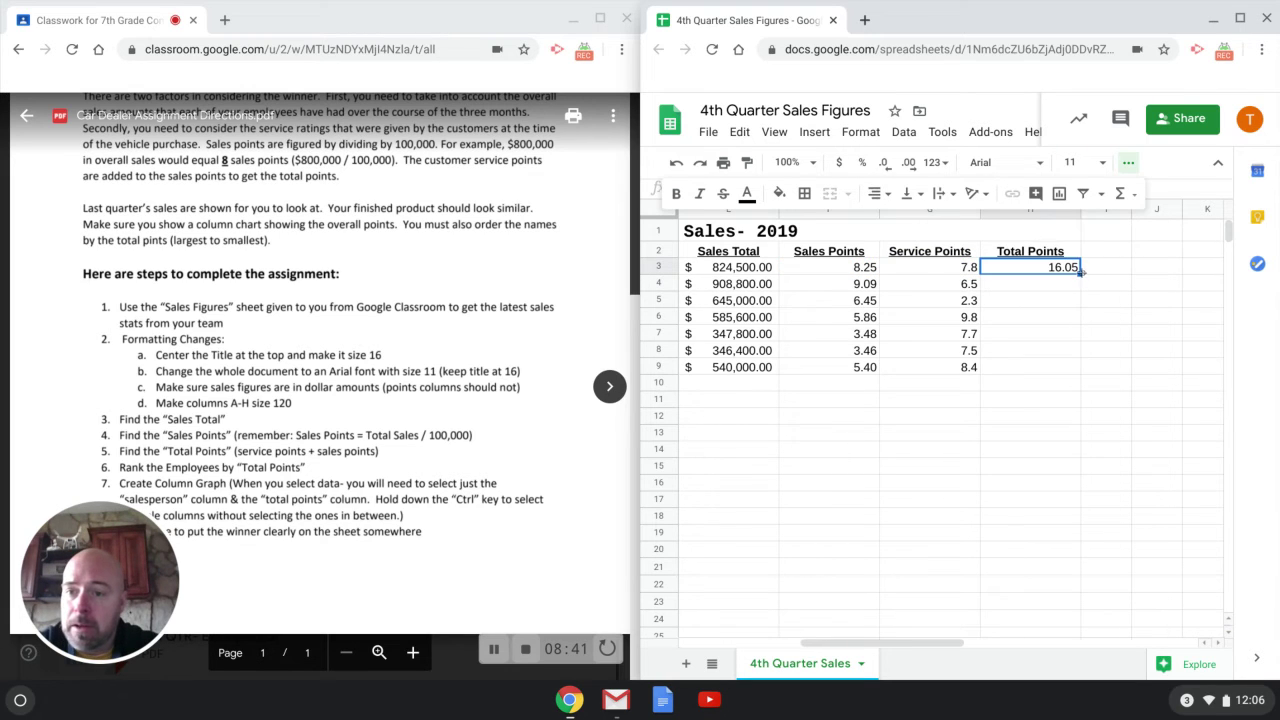
pyautogui.moveTo(1081, 270); pyautogui.dragTo(1068, 362)
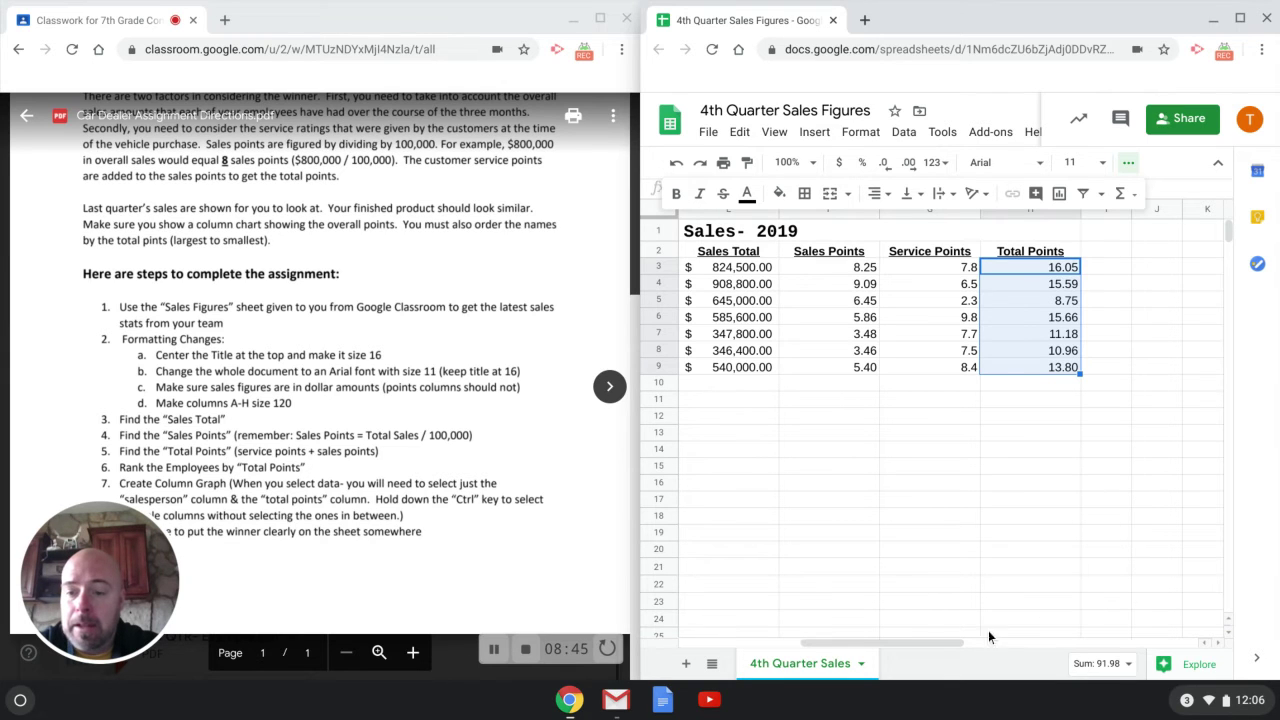
# Sort the range A2:H9 by Column H in Z → A order to rank the salespeople by Total Points
pyautogui.moveTo(938, 642); pyautogui.dragTo(826, 653)
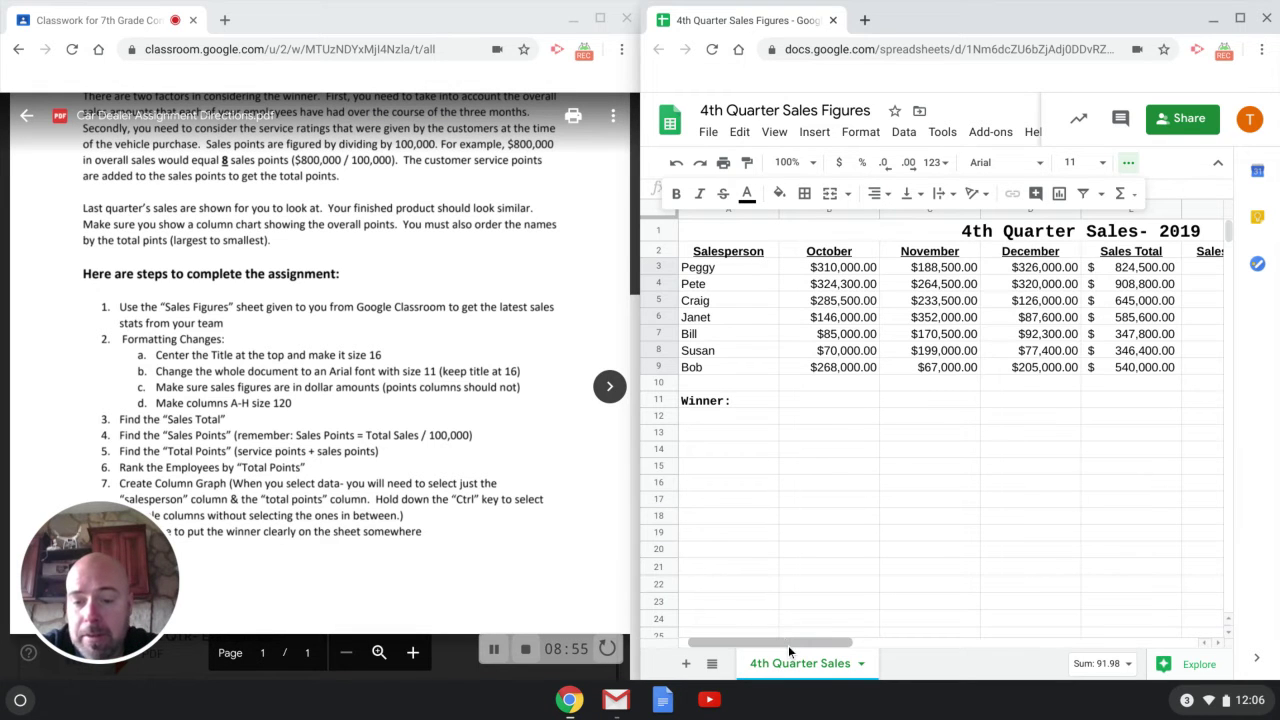
pyautogui.moveTo(788, 645); pyautogui.dragTo(740, 648)
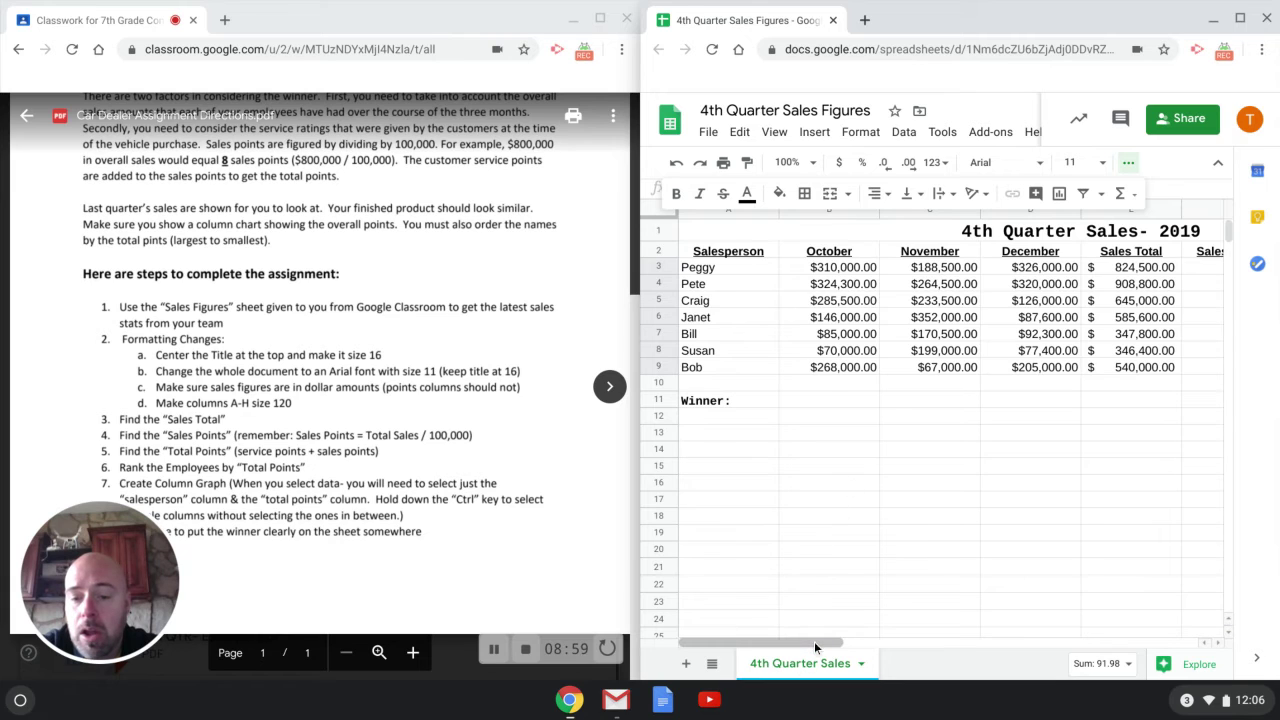
pyautogui.moveTo(814, 641); pyautogui.dragTo(764, 495)
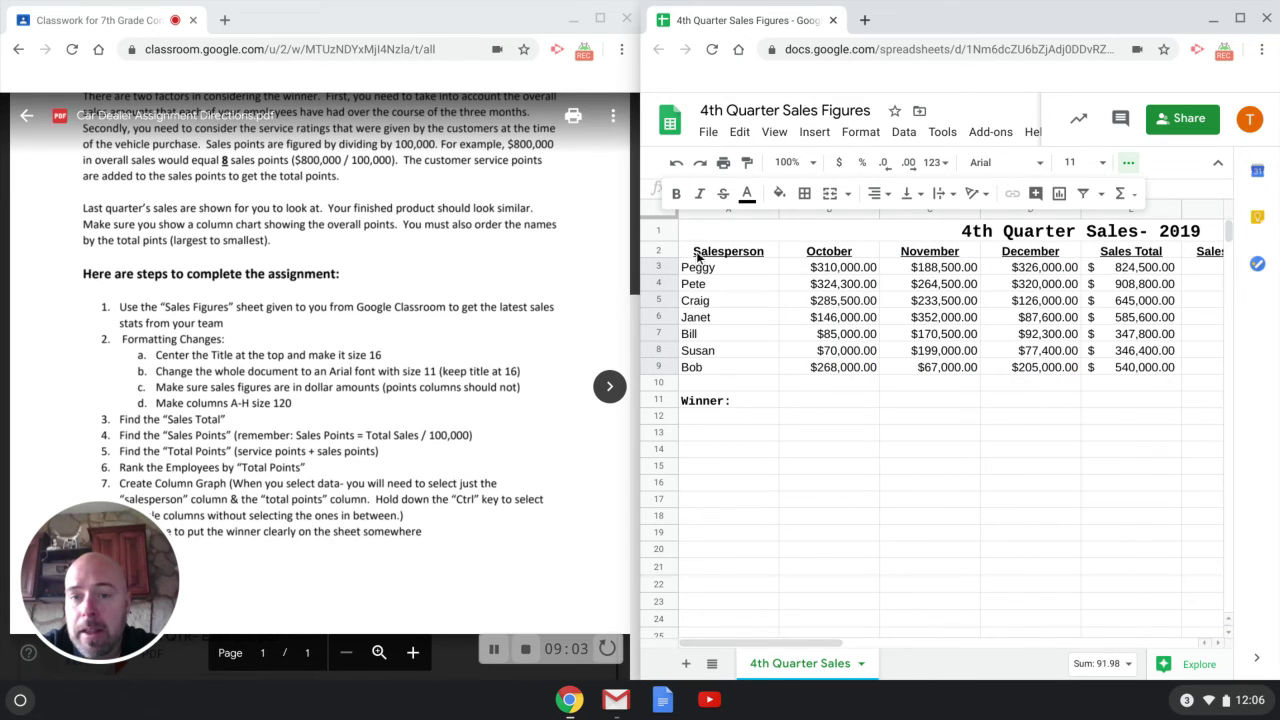
pyautogui.moveTo(697, 257); pyautogui.dragTo(1056, 365)
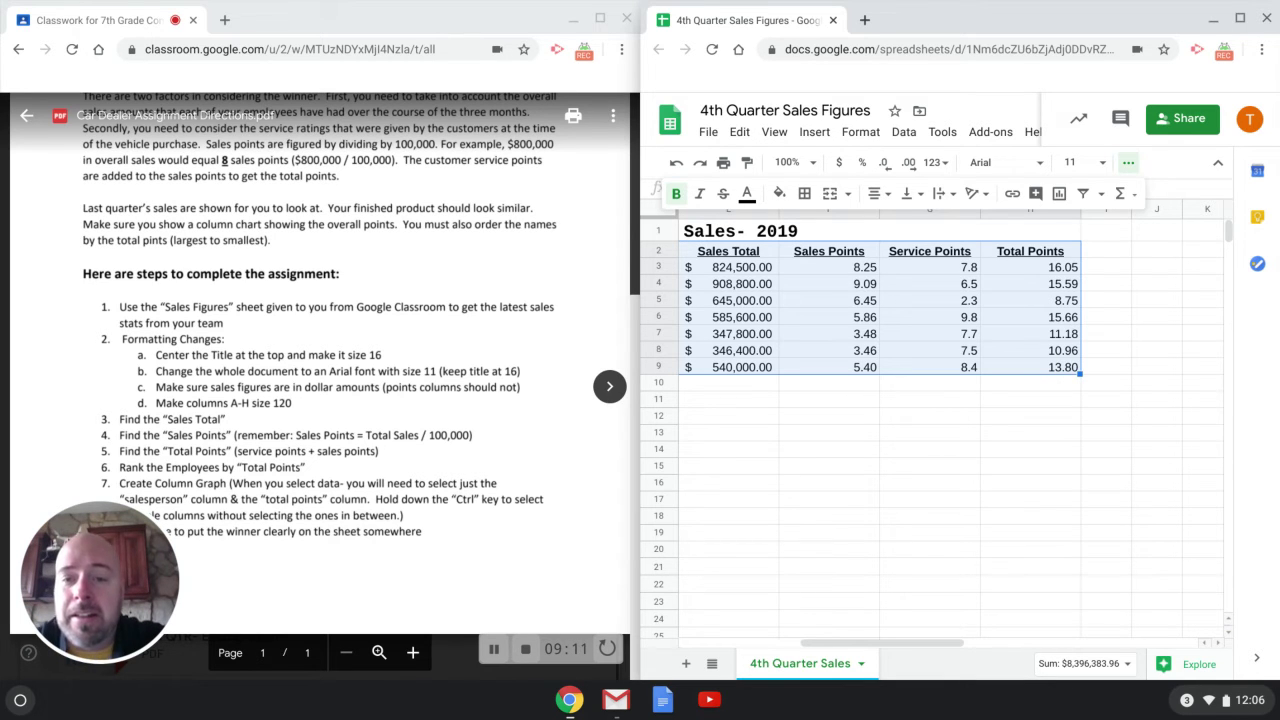
pyautogui.moveTo(860, 643); pyautogui.dragTo(750, 645)
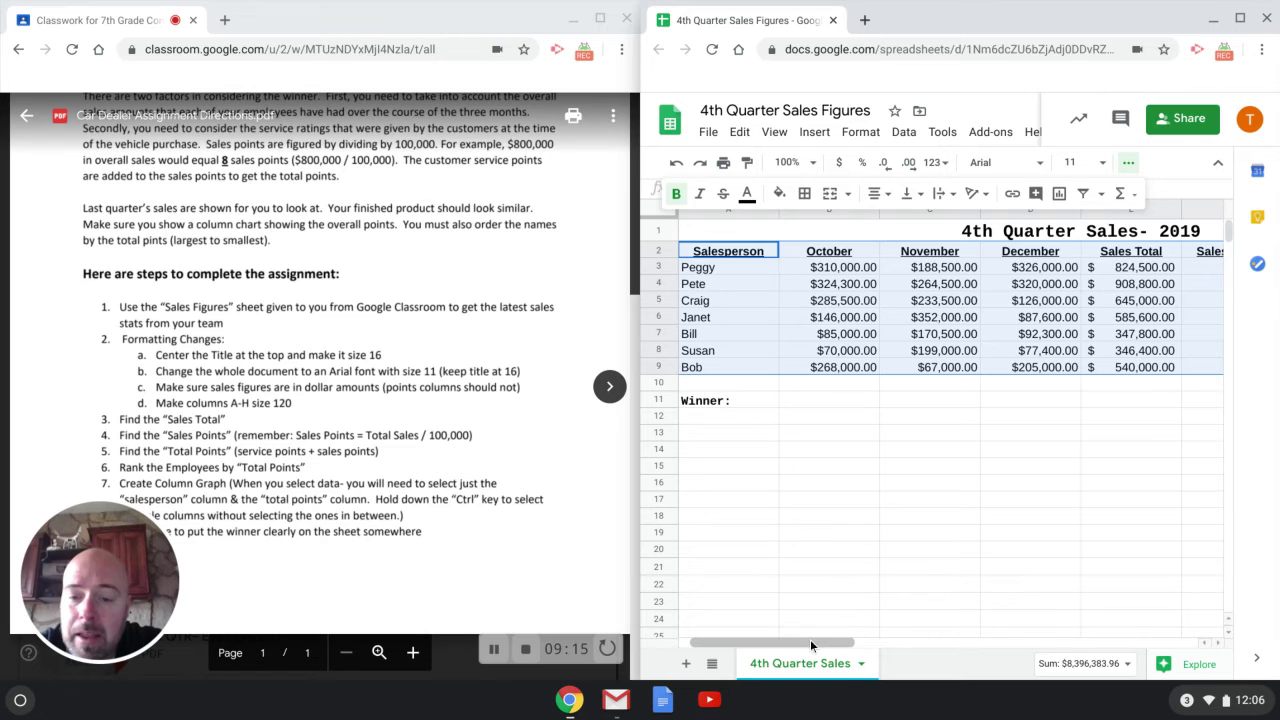
pyautogui.moveTo(810, 640); pyautogui.dragTo(925, 637)
pyautogui.rightClick(1038, 263)
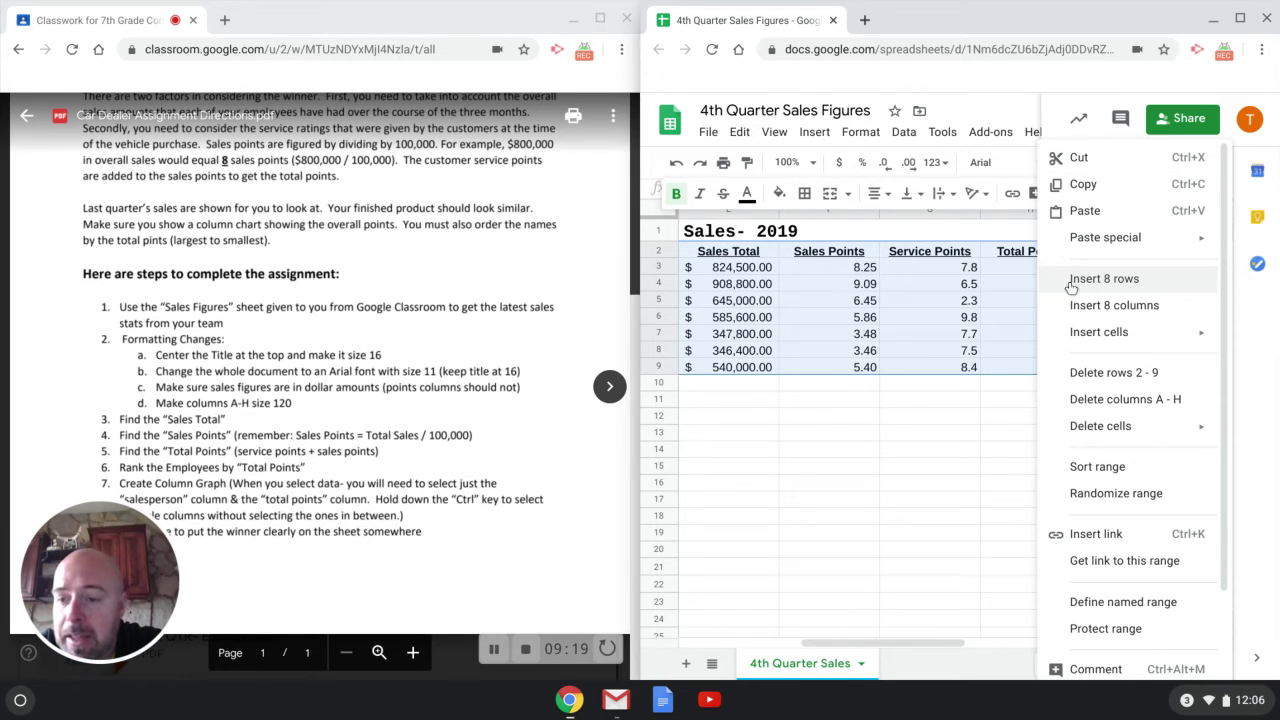
pyautogui.click(1114, 469)
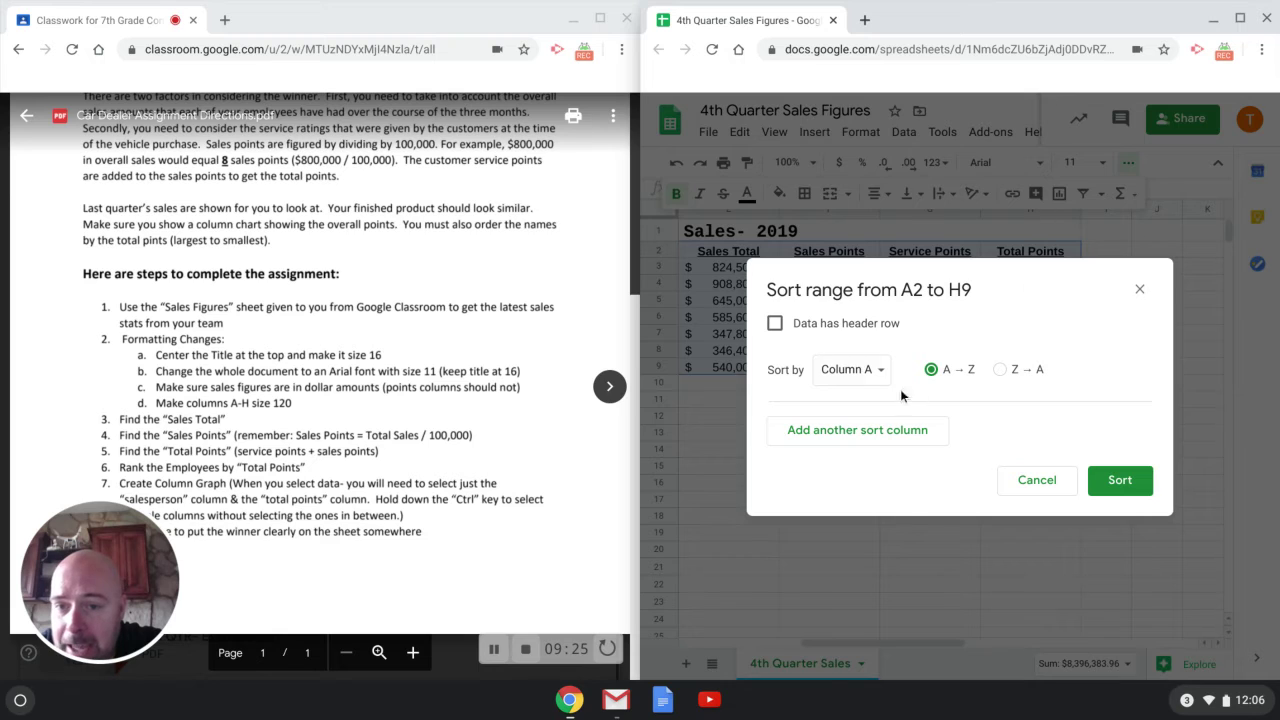
pyautogui.click(879, 372)
pyautogui.click(857, 555)
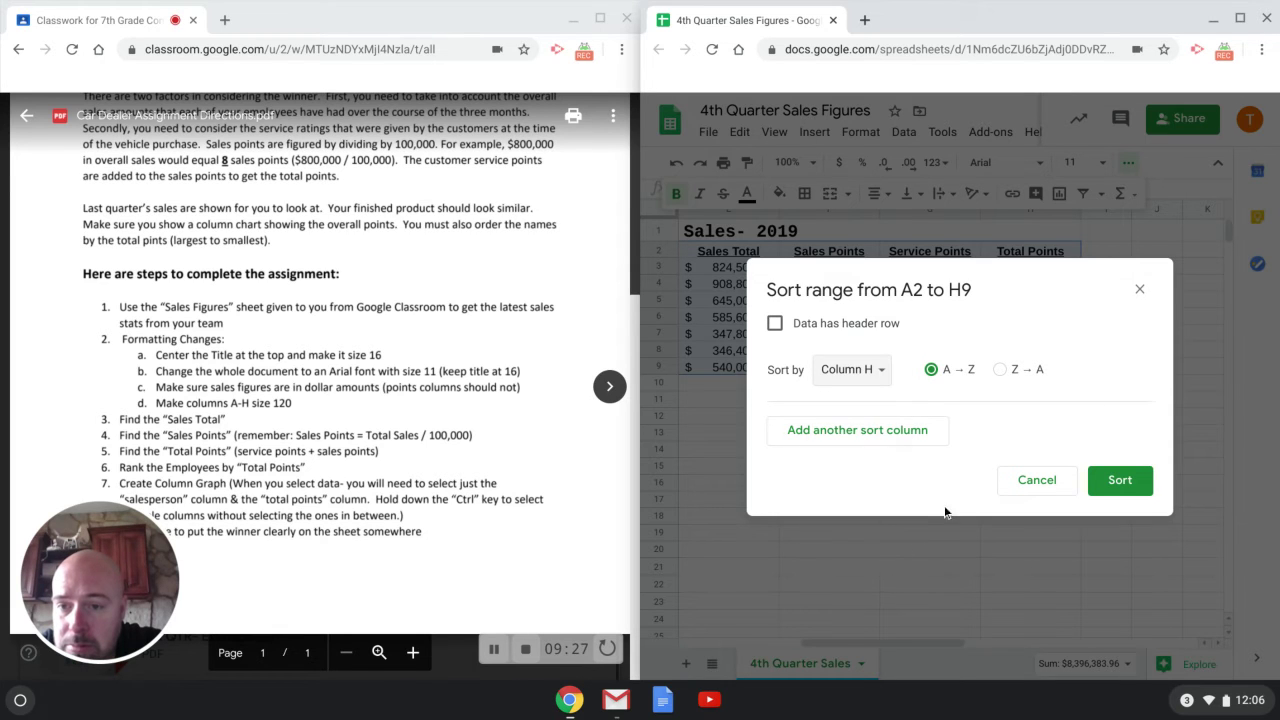
pyautogui.click(1002, 370)
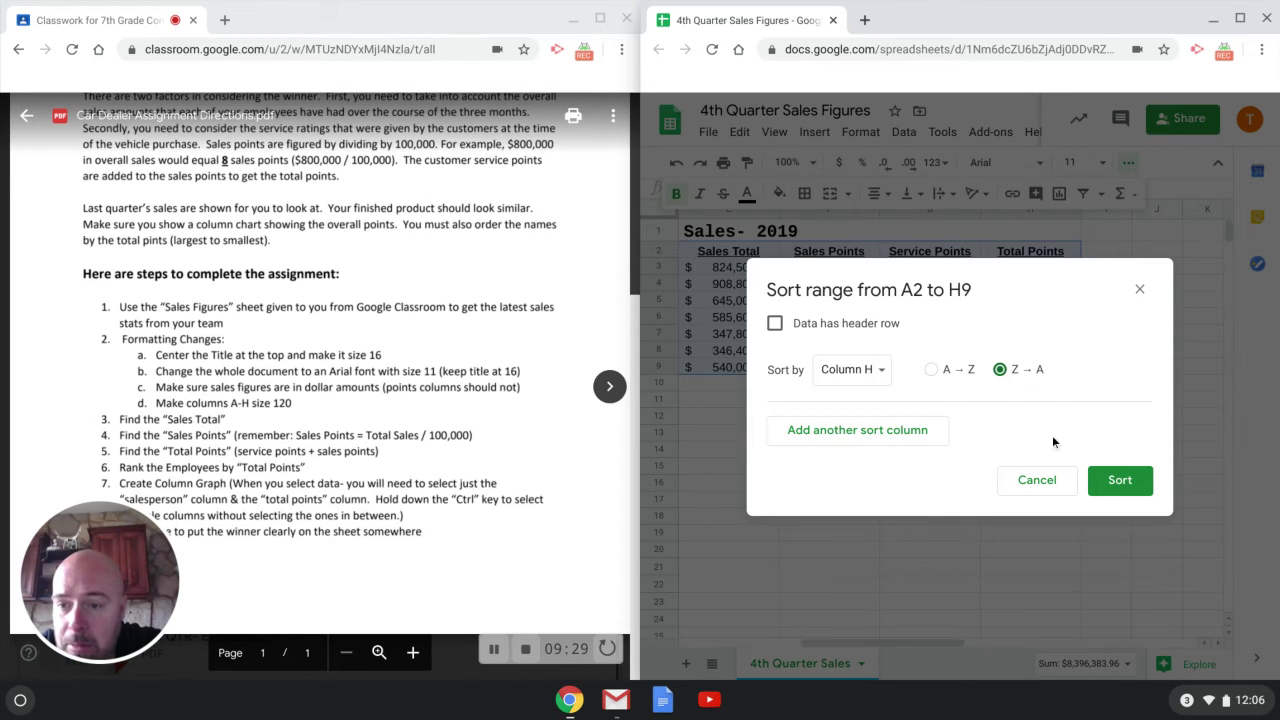
pyautogui.click(1118, 482)
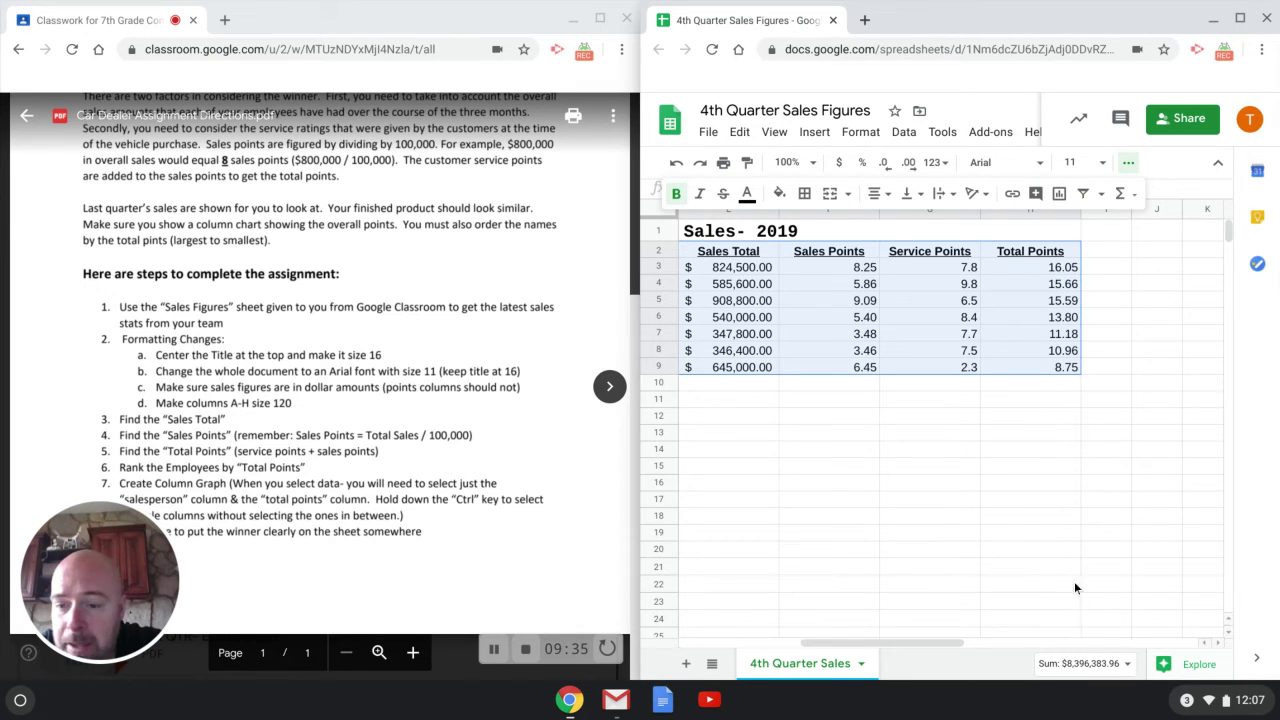
# Undo the Total Points sort of the salesperson rows and redo it
pyautogui.moveTo(950, 643); pyautogui.dragTo(1008, 645)
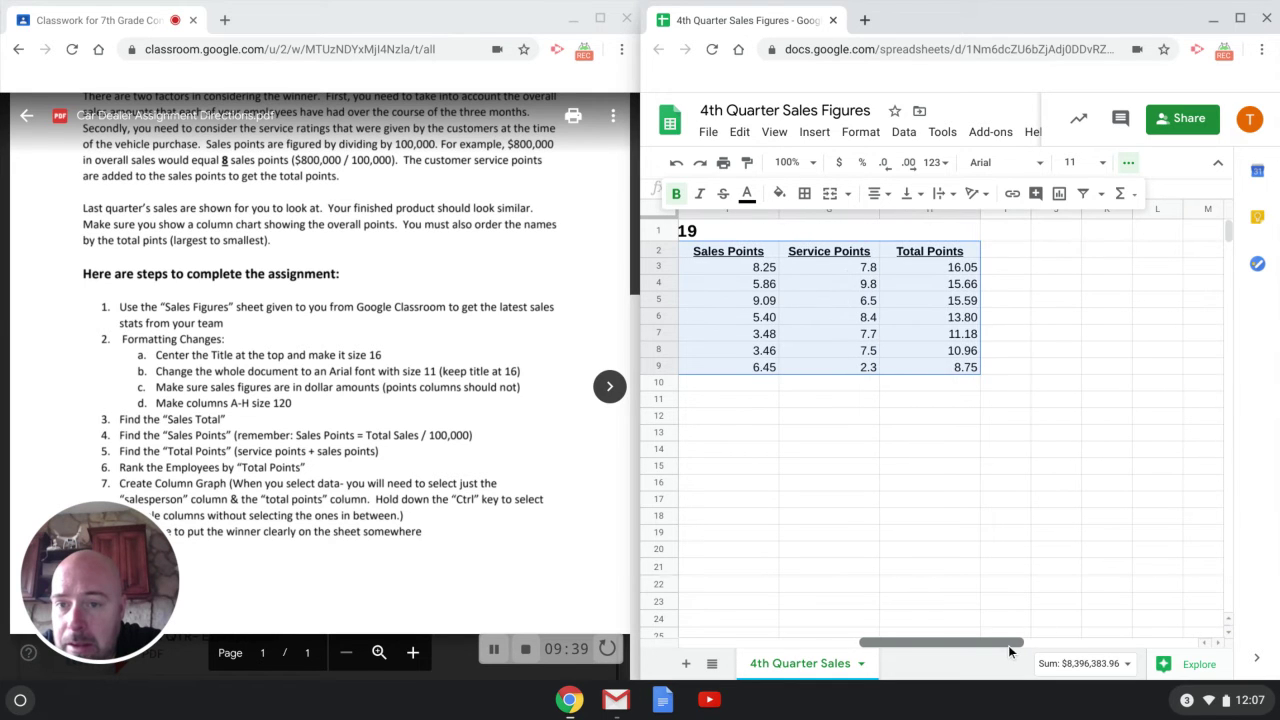
pyautogui.click(938, 269)
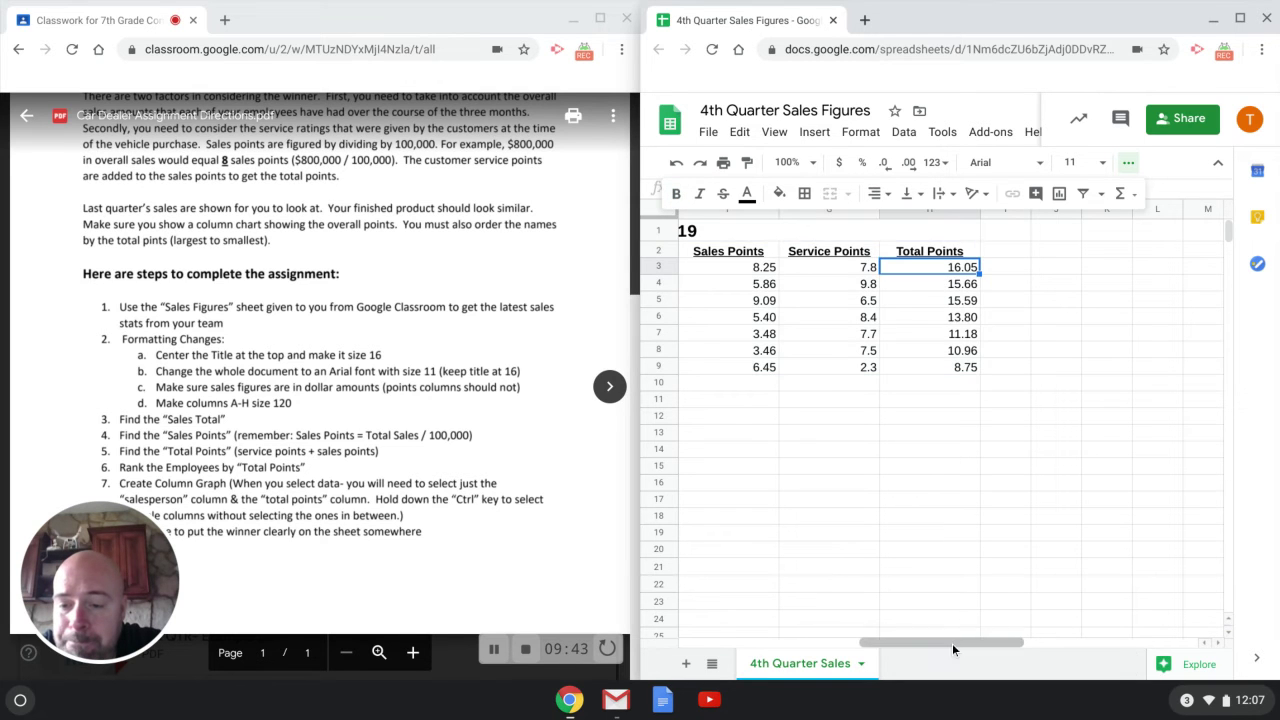
pyautogui.moveTo(952, 643)
pyautogui.mouseDown()
pyautogui.moveTo(736, 630)
pyautogui.moveTo(1044, 646)
pyautogui.moveTo(856, 642)
pyautogui.moveTo(936, 641)
pyautogui.mouseUp()
pyautogui.click(677, 166)
pyautogui.moveTo(822, 645); pyautogui.dragTo(974, 642)
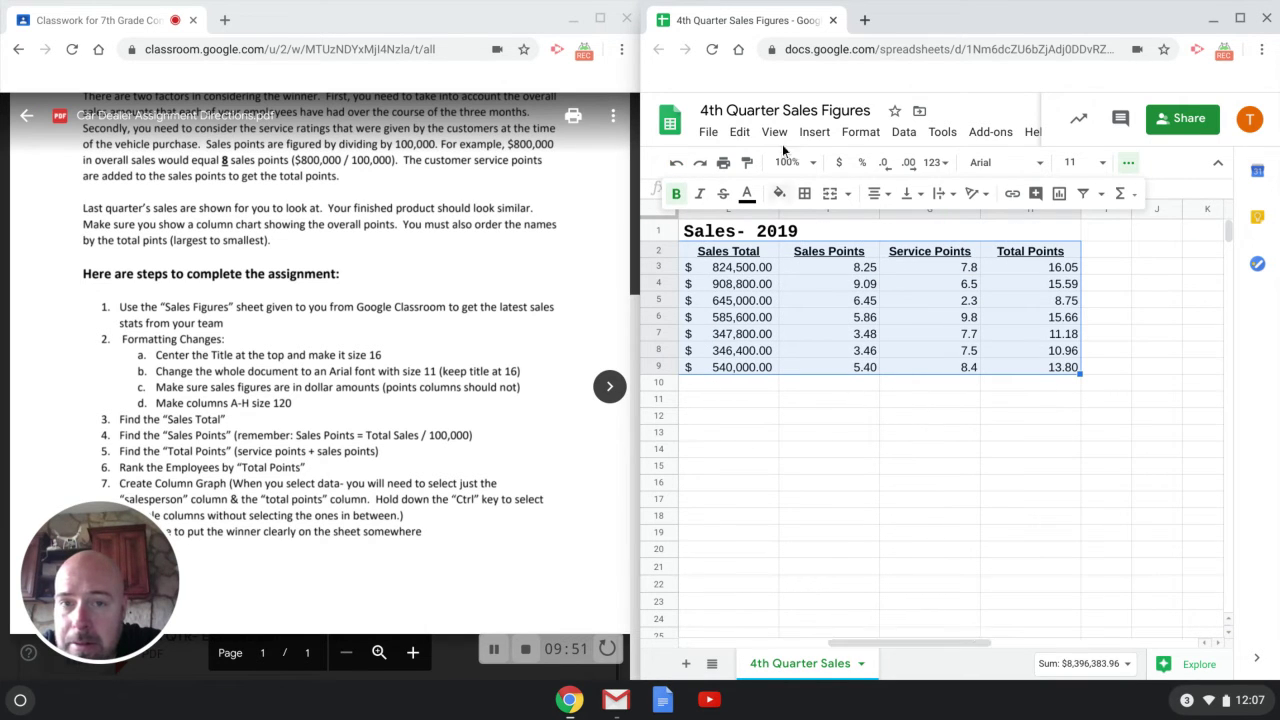
pyautogui.click(700, 164)
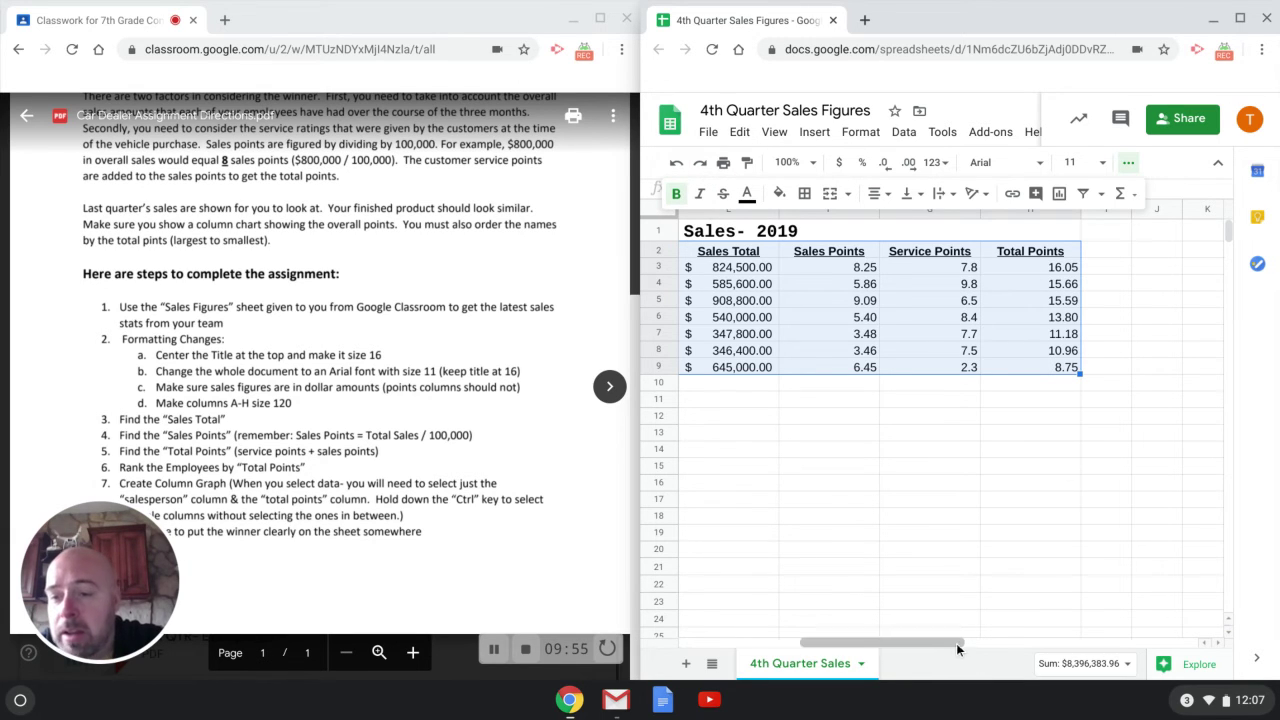
# Review the ranked salesperson rows together with their Total Points against the assignment directions
pyautogui.moveTo(952, 642); pyautogui.dragTo(830, 642)
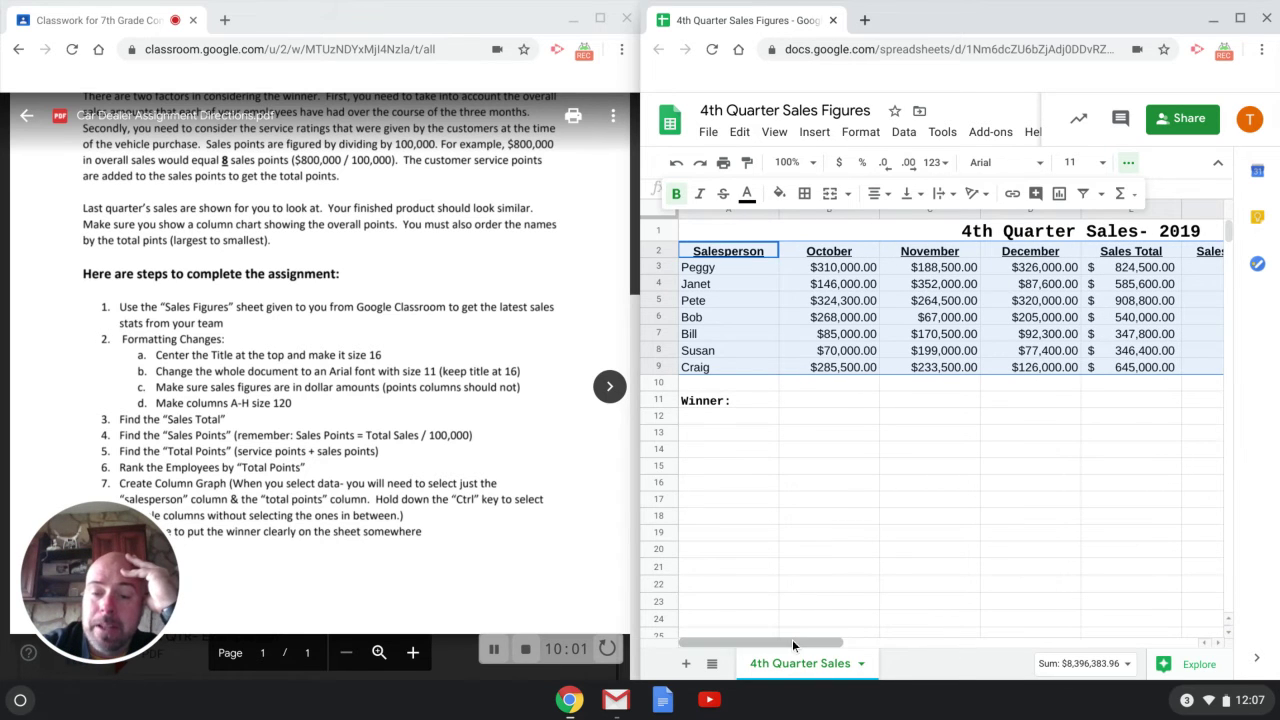
pyautogui.moveTo(792, 639); pyautogui.dragTo(758, 636)
pyautogui.click(998, 432)
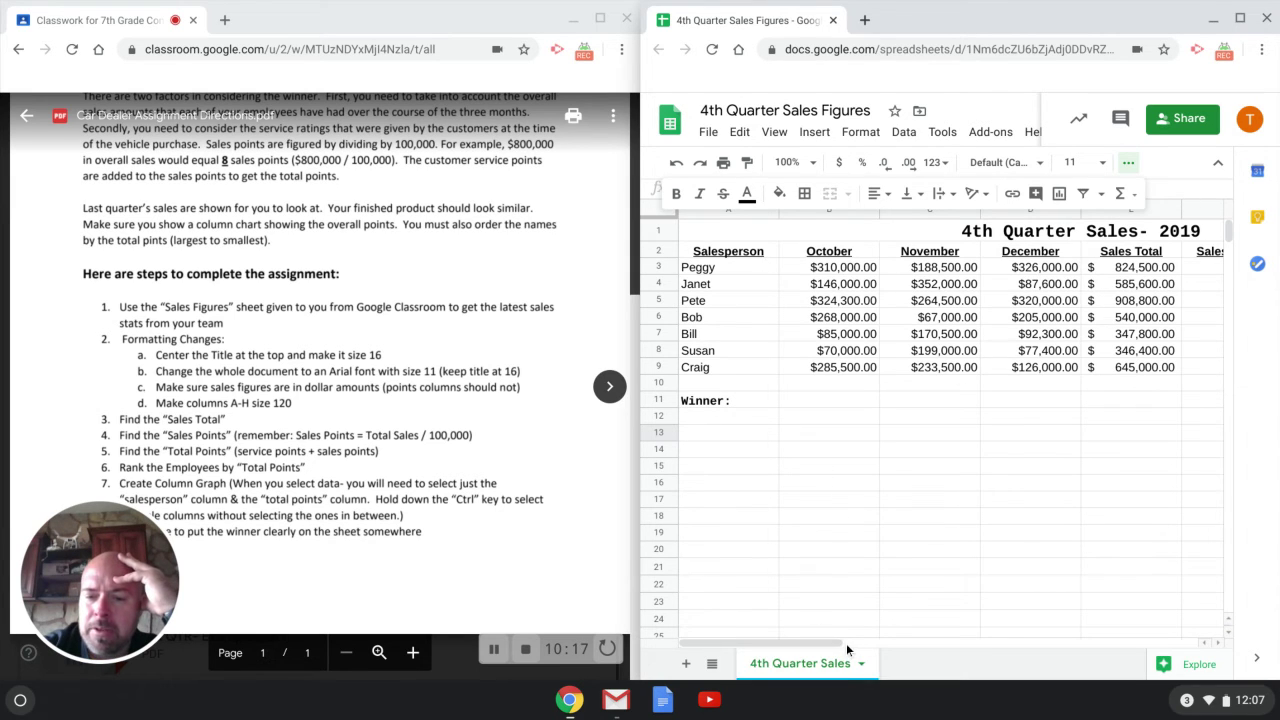
pyautogui.moveTo(830, 644); pyautogui.dragTo(986, 642)
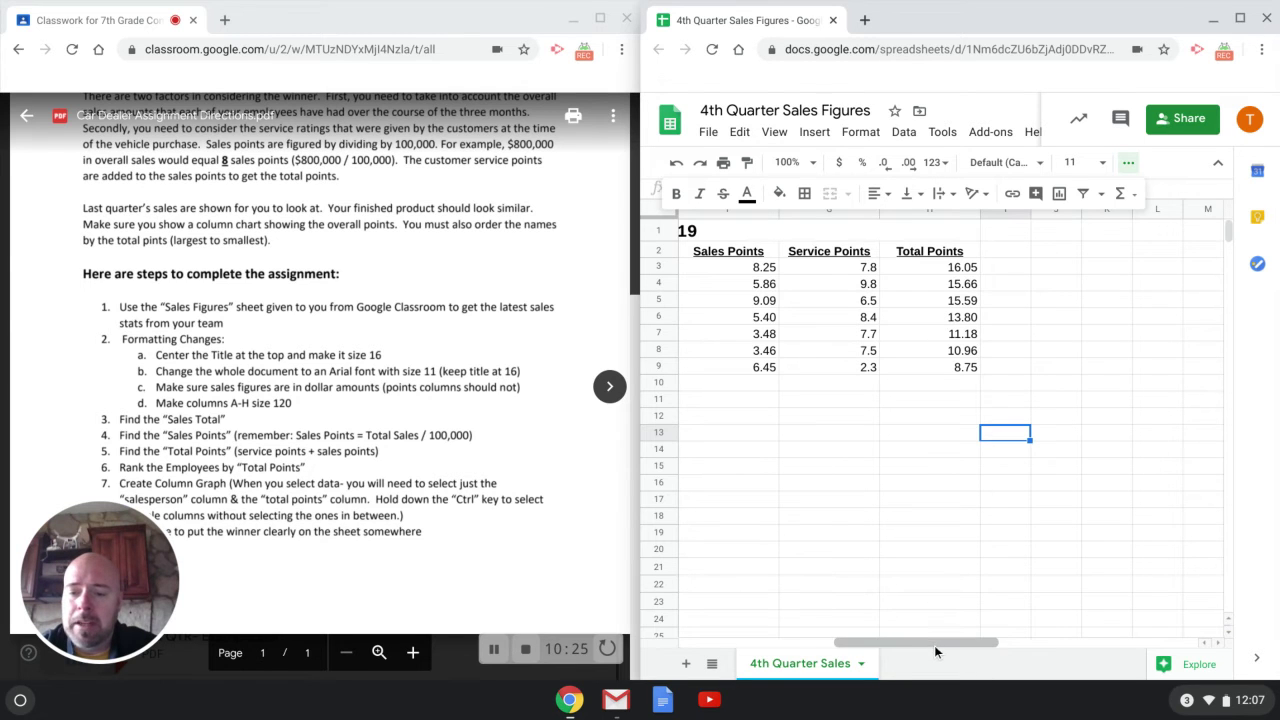
pyautogui.moveTo(934, 645); pyautogui.dragTo(790, 642)
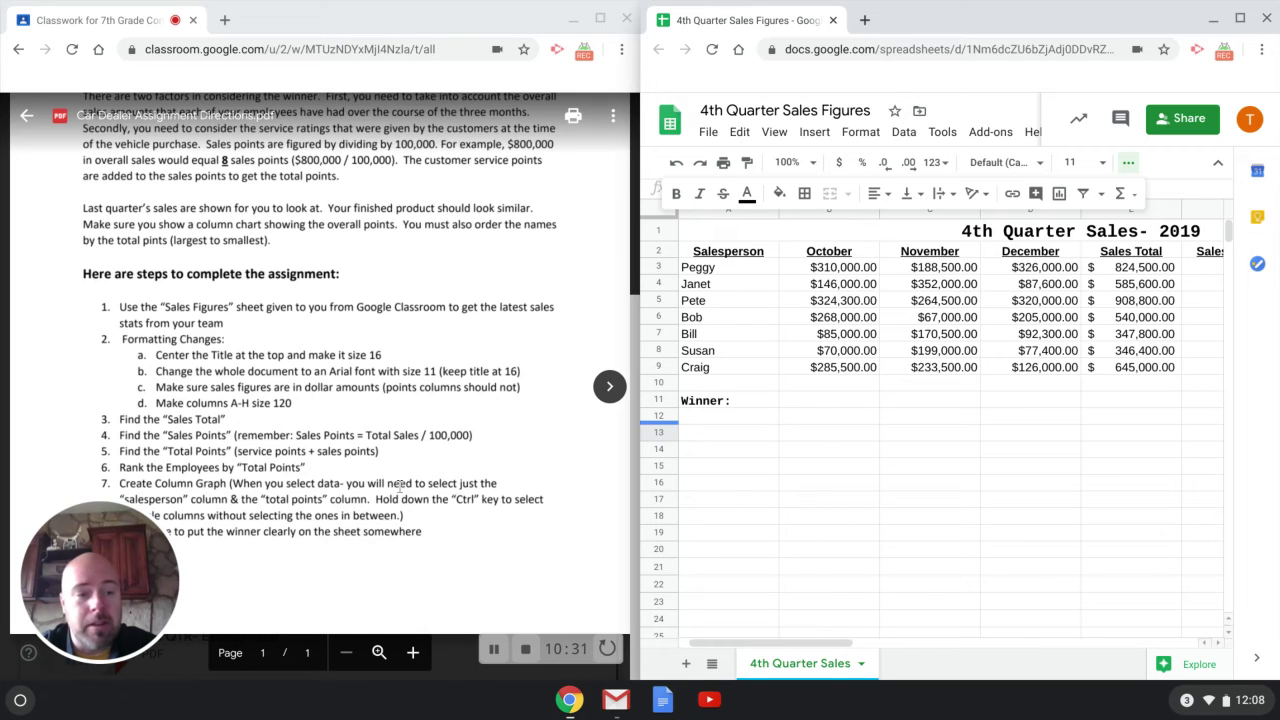
pyautogui.click(495, 538)
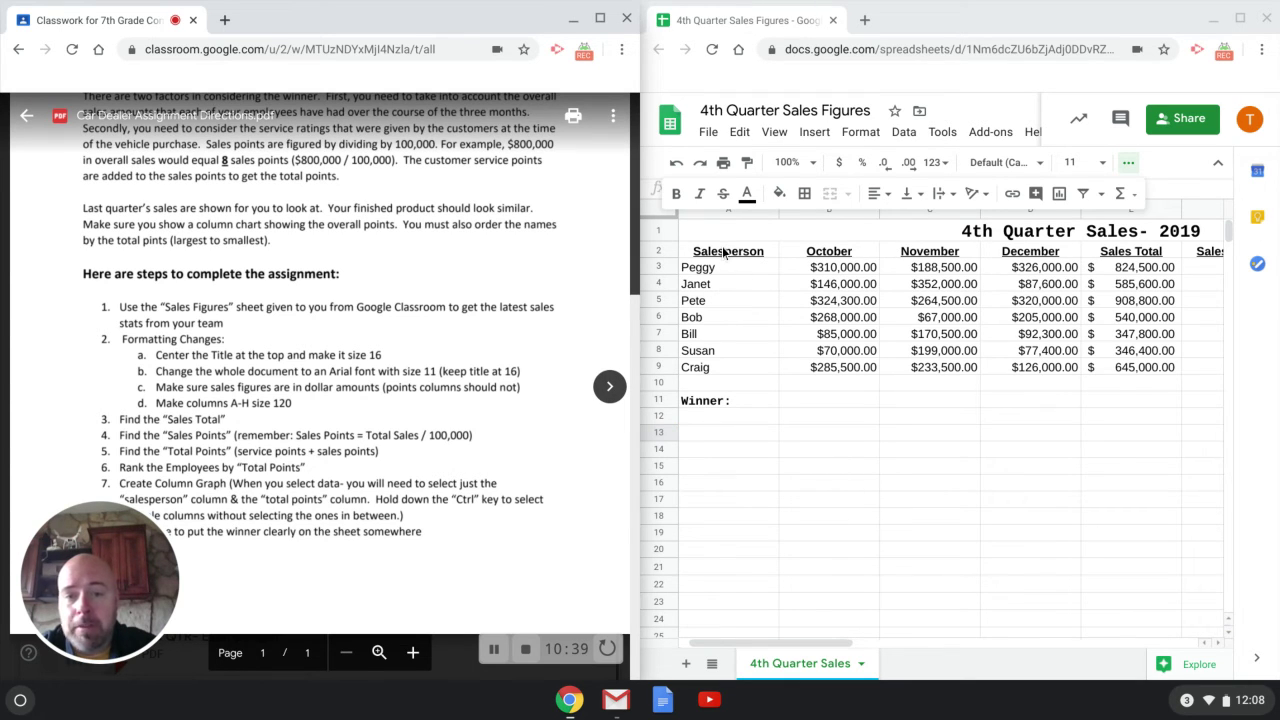
# Insert a chart from the Salesperson cells A2:A9 together with the Total Points cells H2:H9
pyautogui.moveTo(724, 256); pyautogui.dragTo(724, 366)
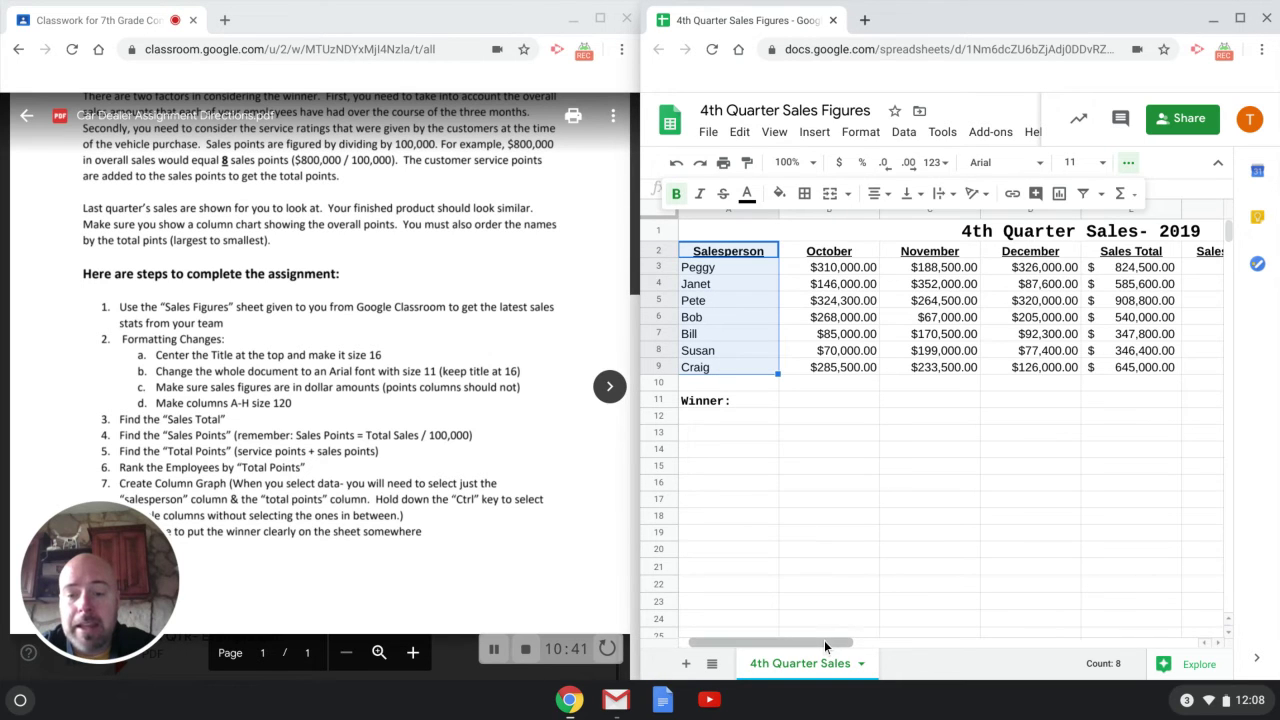
pyautogui.moveTo(824, 640); pyautogui.dragTo(928, 640)
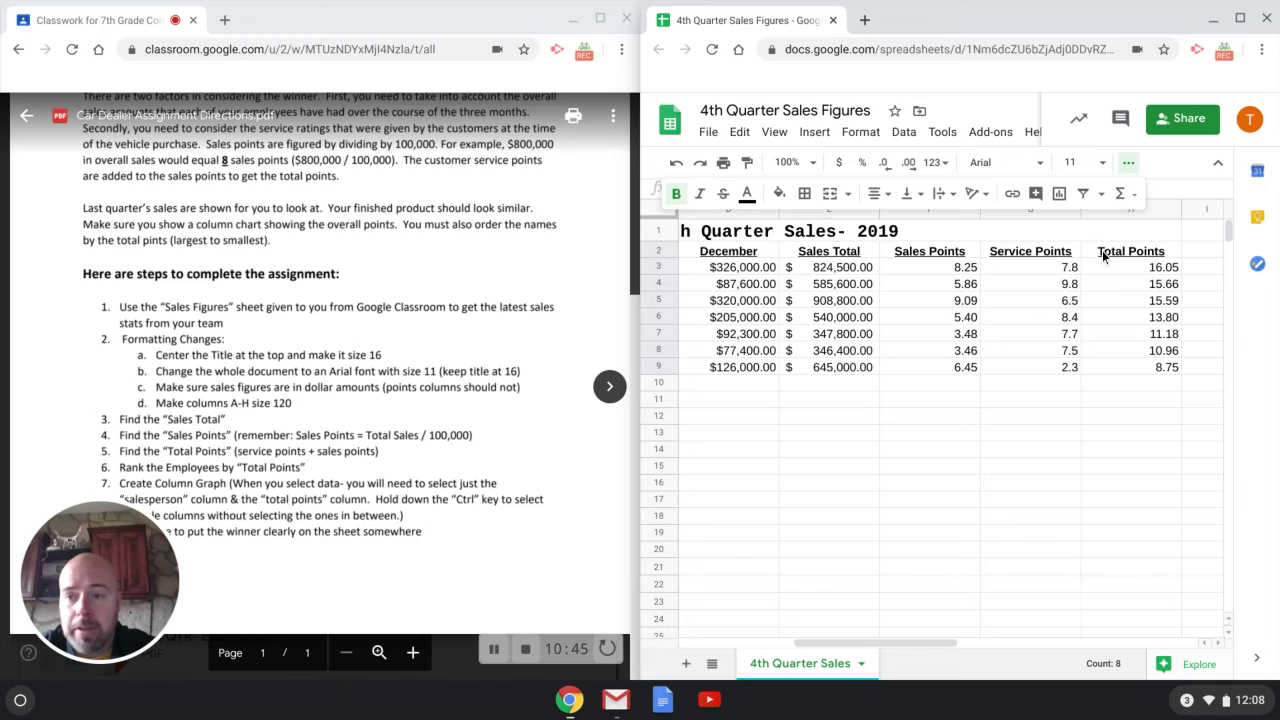
pyautogui.moveTo(1105, 255); pyautogui.dragTo(1118, 367)
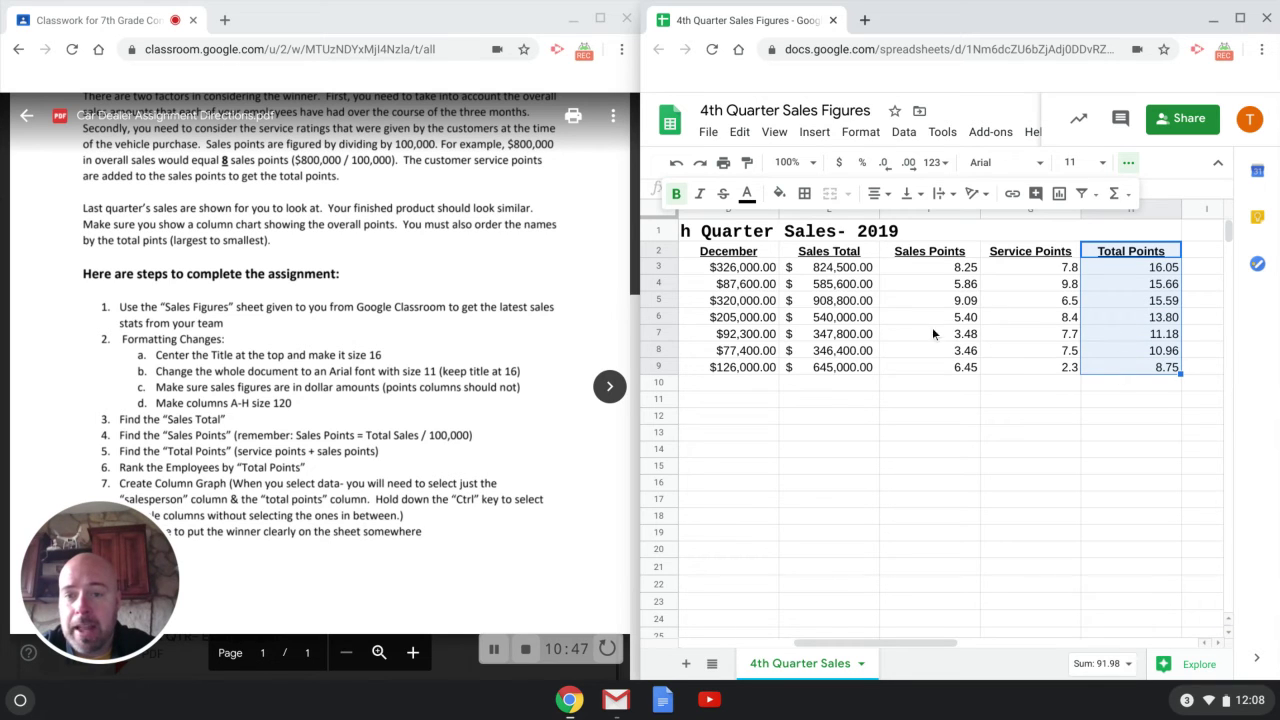
pyautogui.moveTo(952, 643); pyautogui.dragTo(794, 649)
pyautogui.click(813, 132)
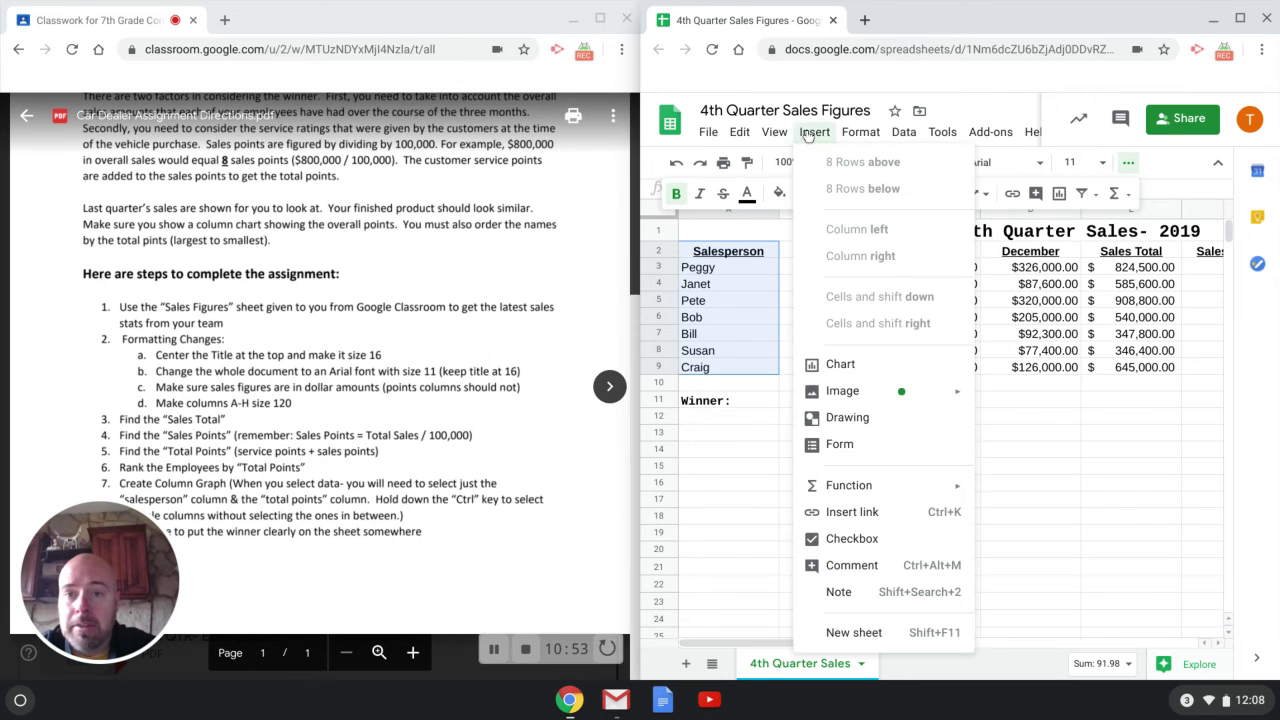
pyautogui.click(839, 365)
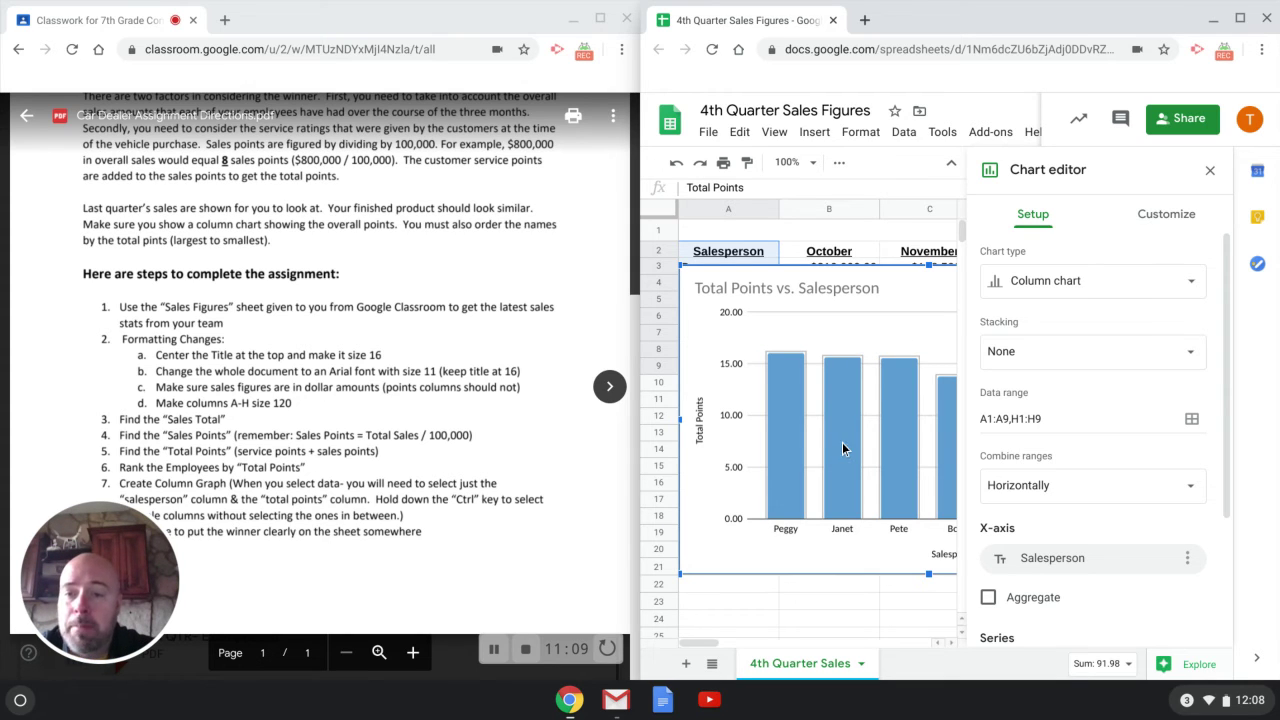
# Set the chart type to the suggested Column chart and close the chart editor
pyautogui.click(1178, 285)
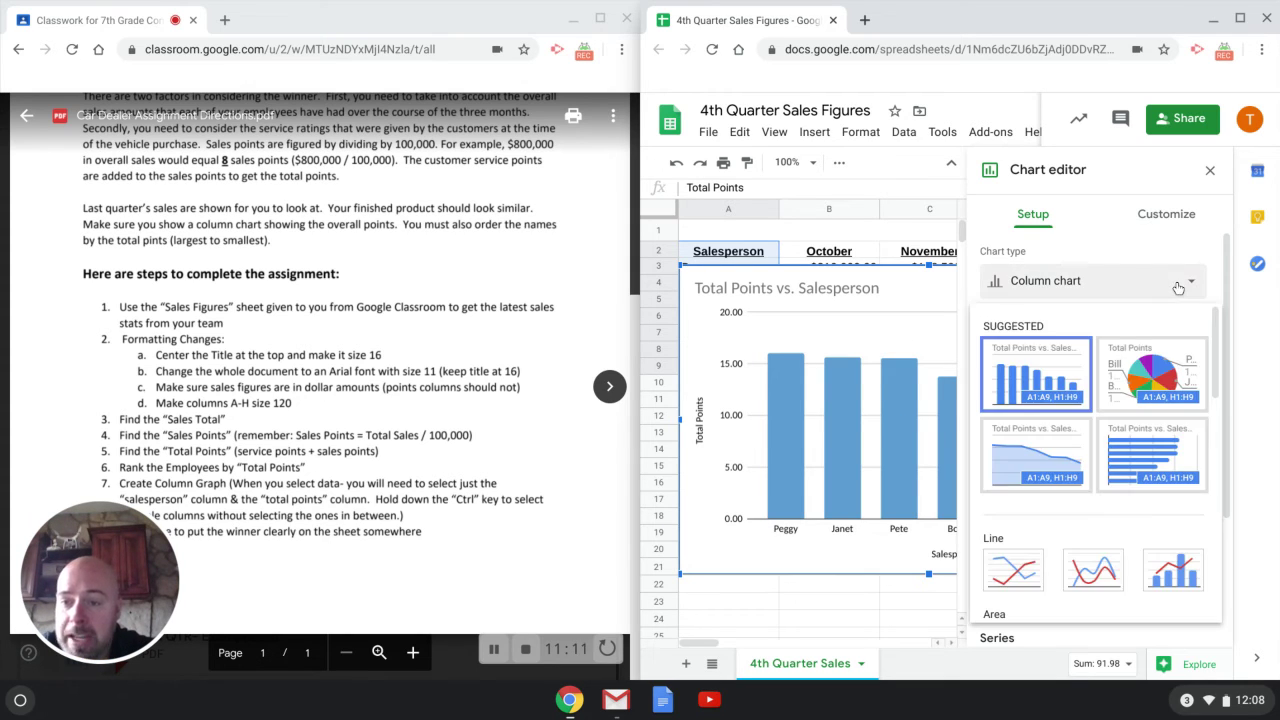
pyautogui.click(1052, 394)
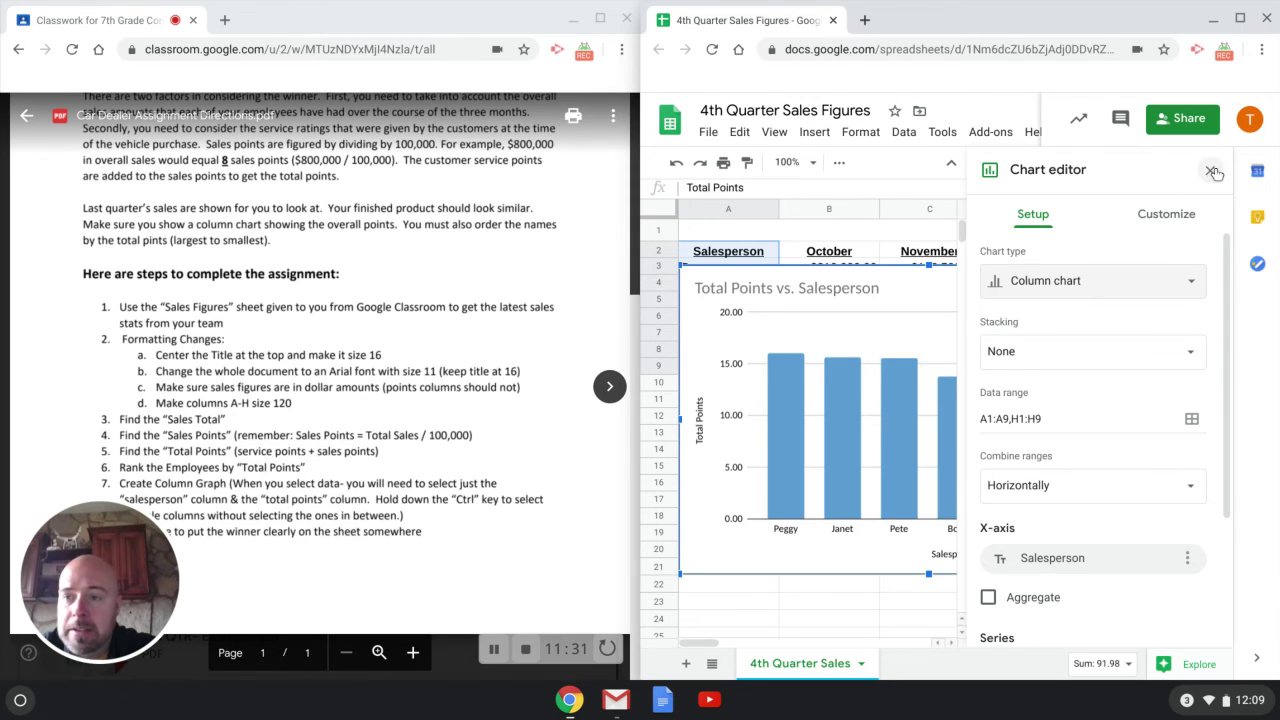
pyautogui.click(1212, 172)
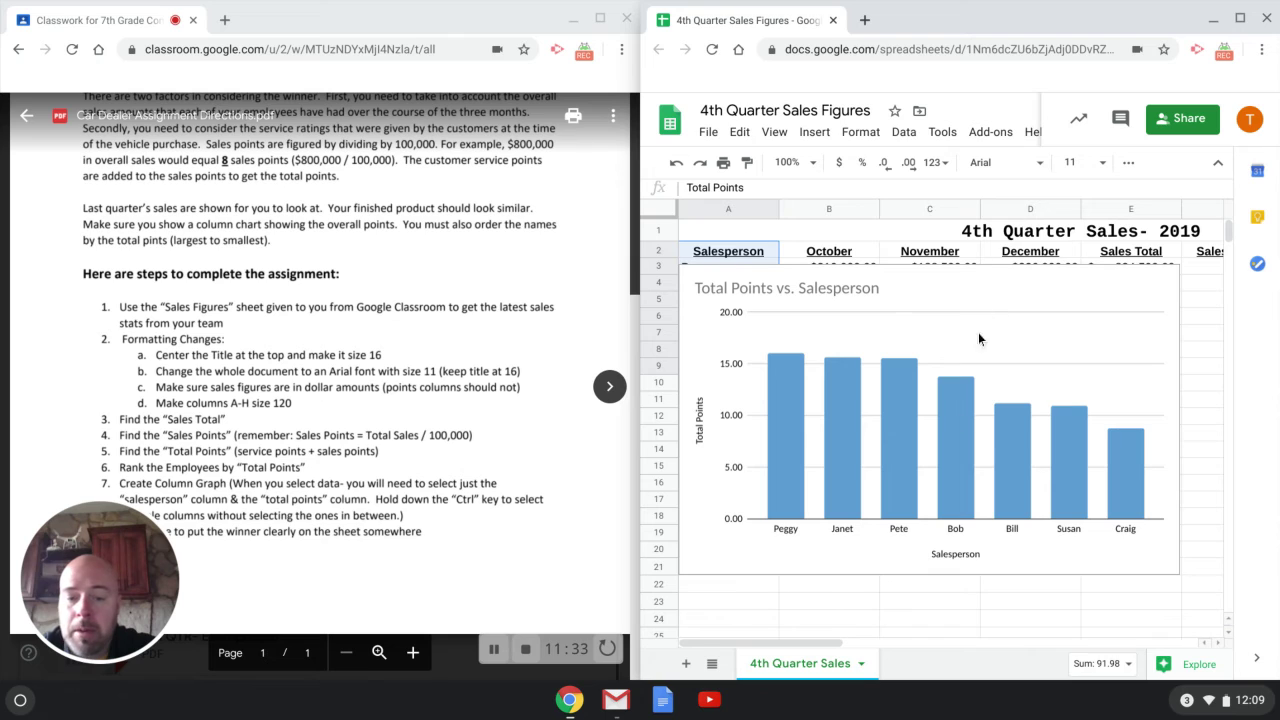
# Maximize the spreadsheet window and move the column chart below the Winner row, with its upper corner at about B12
pyautogui.click(572, 334)
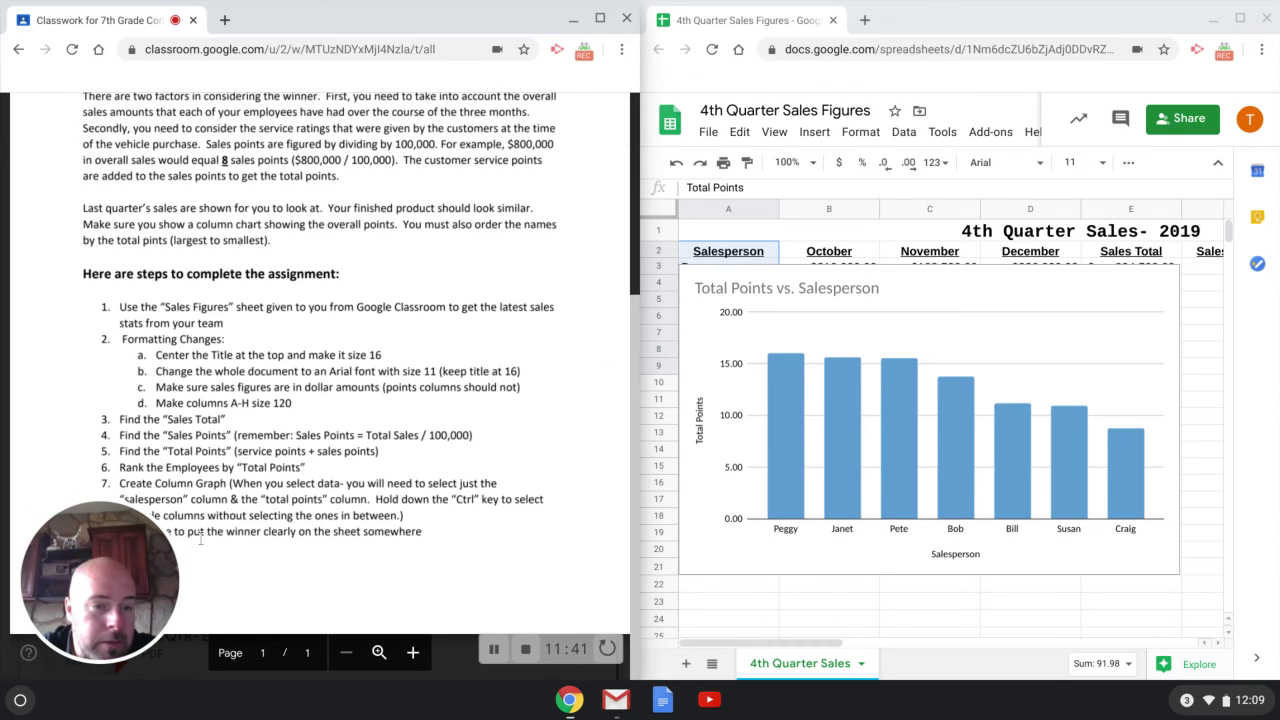
pyautogui.click(1240, 18)
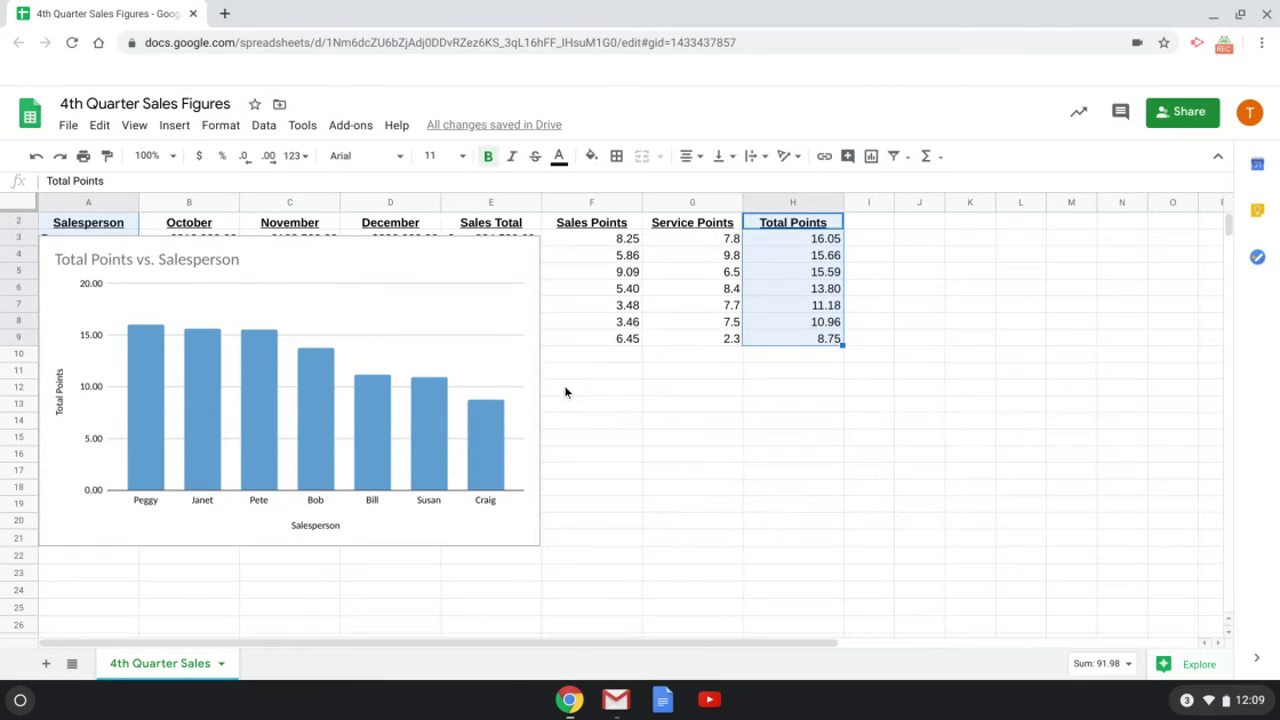
pyautogui.click(431, 240)
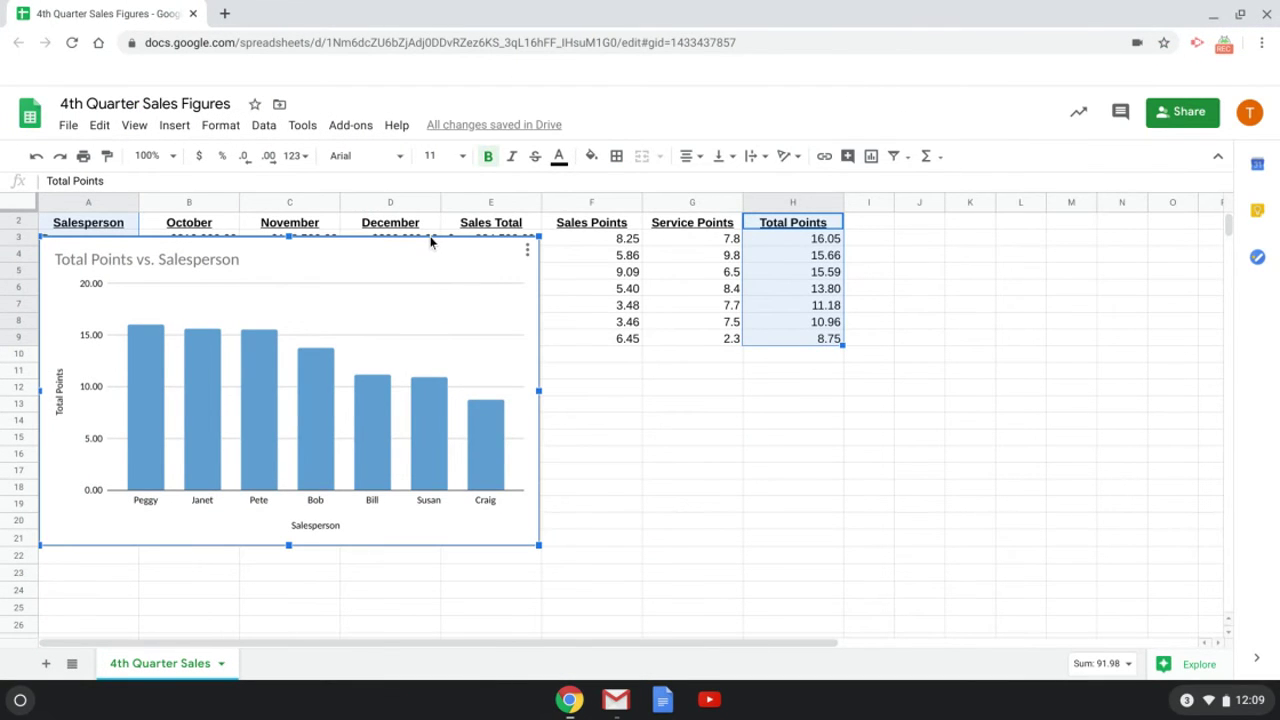
pyautogui.moveTo(431, 240); pyautogui.dragTo(536, 398)
# Enter the top-ranked salesperson's name in cell B11 beside the Winner label
pyautogui.scroll(-1, 180, 335)
pyautogui.click(179, 322)
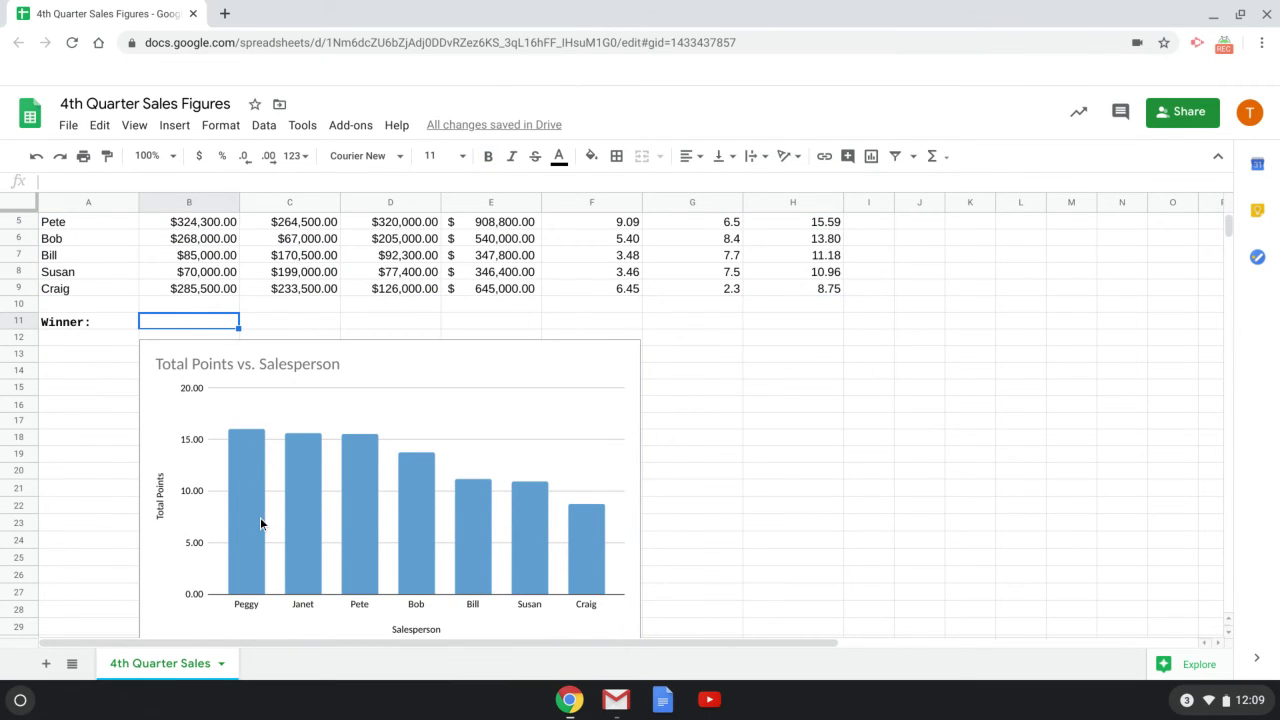
pyautogui.write('Peggy')
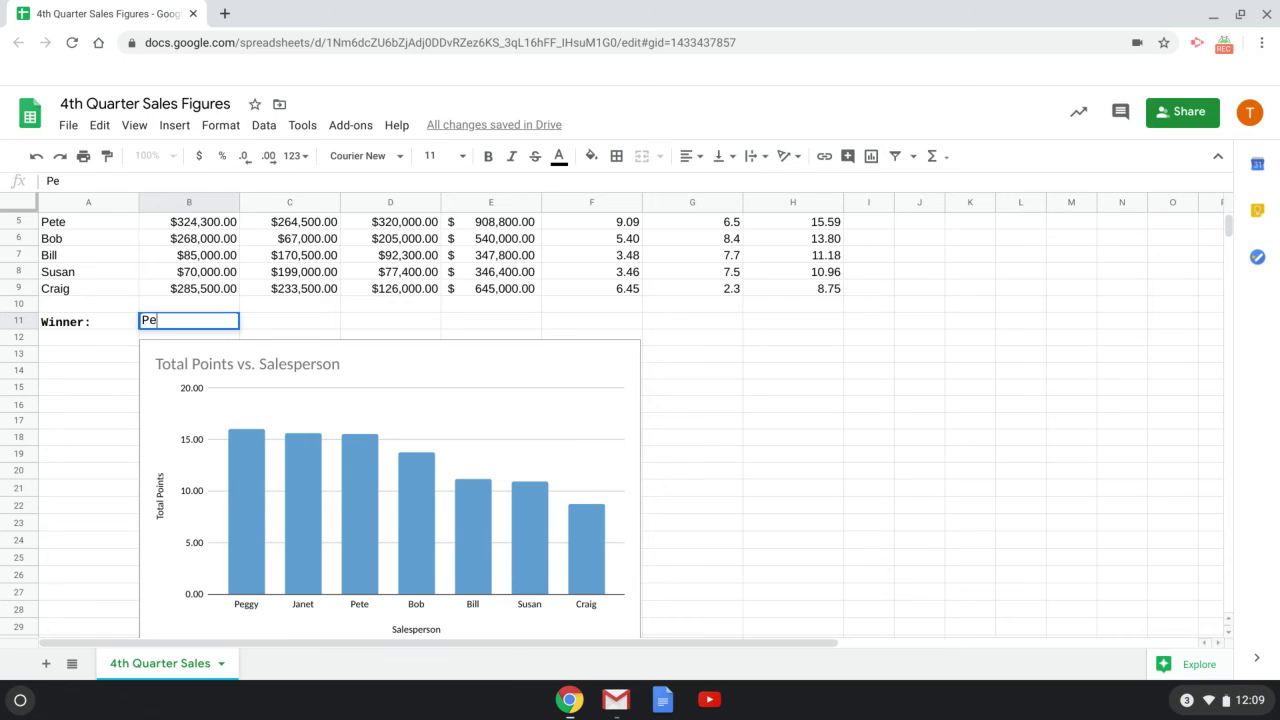
pyautogui.click(822, 507)
# Review the finished sheet, checking the ranked table, the winner, the chart and the Sales Points formula in F3
pyautogui.scroll(1, 842, 507)
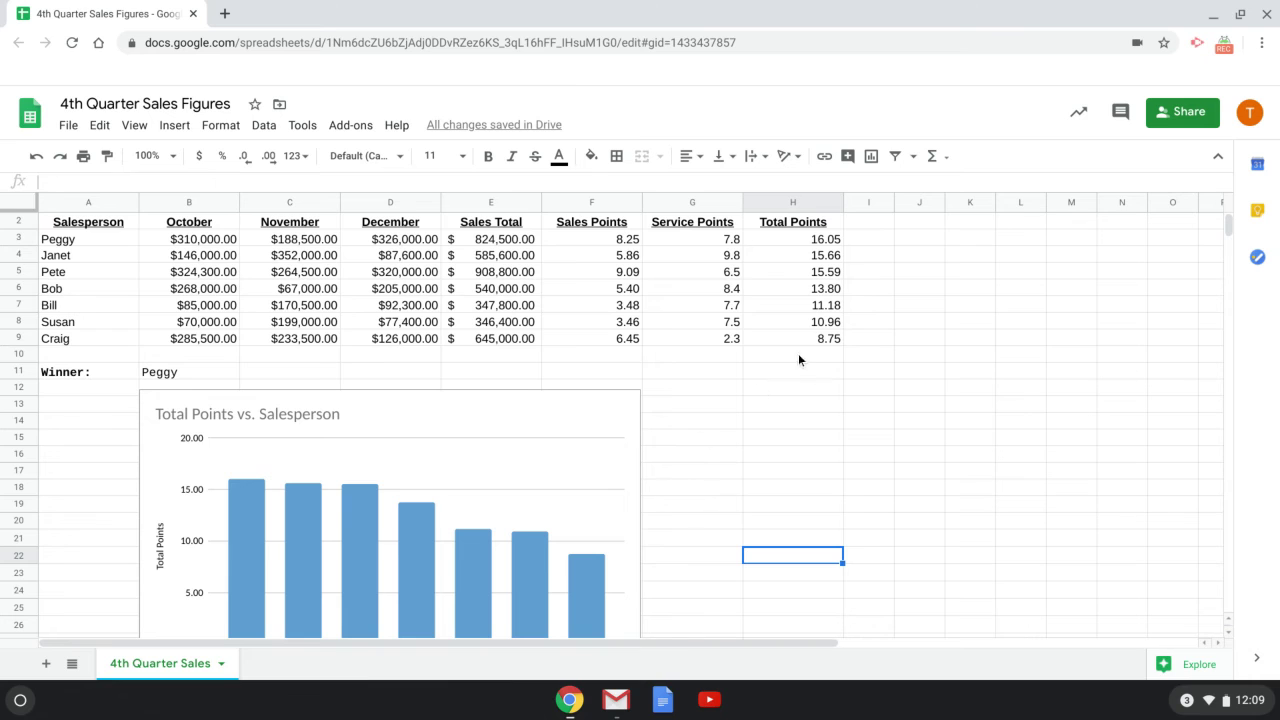
pyautogui.scroll(-1, 812, 406)
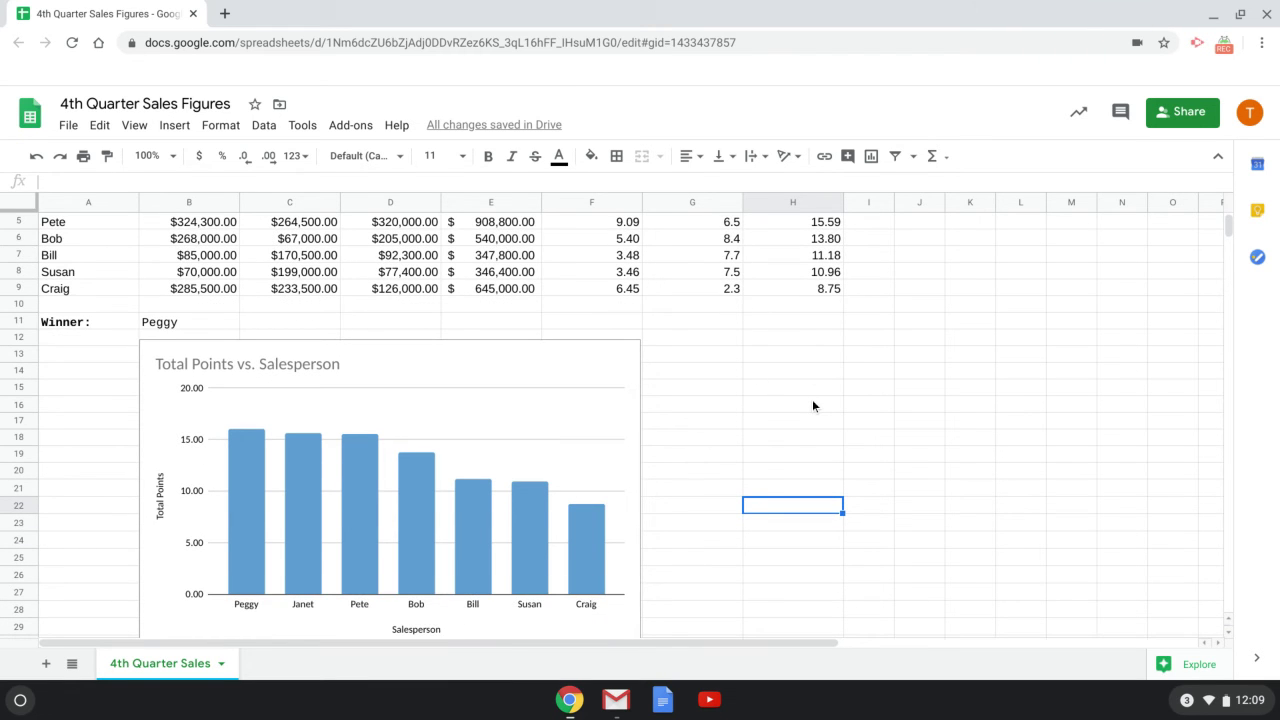
pyautogui.scroll(1, 812, 406)
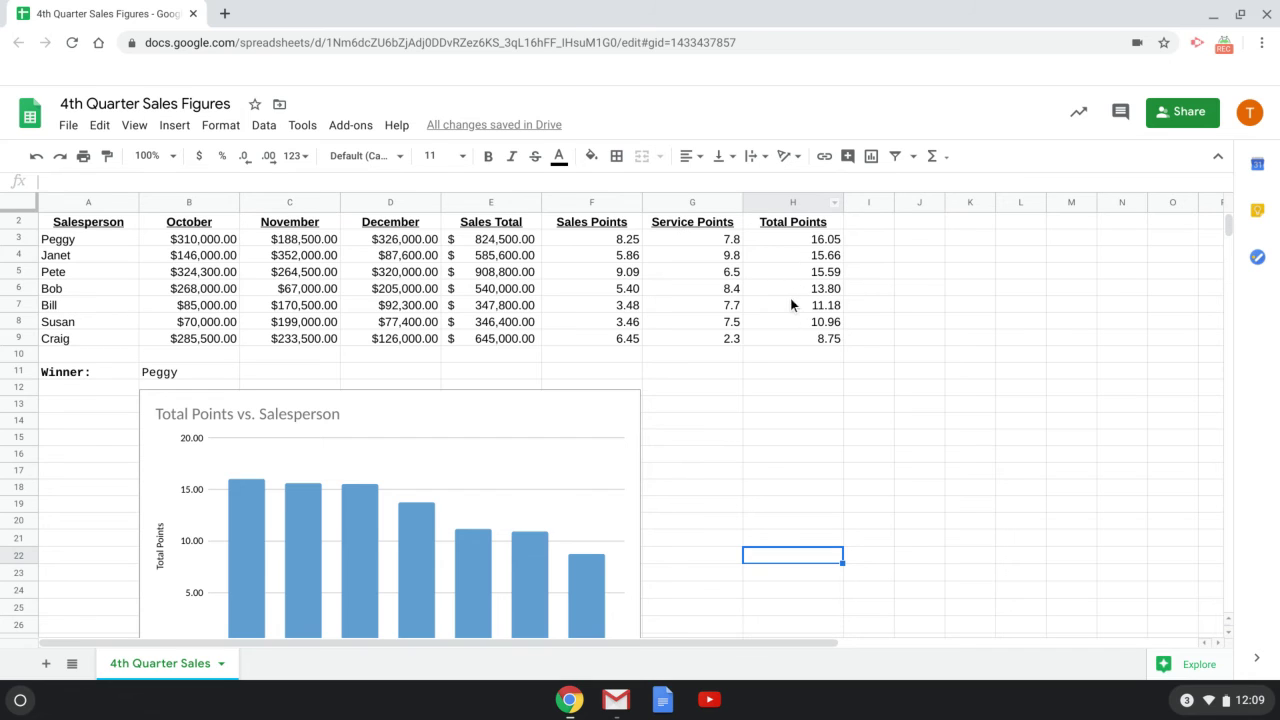
pyautogui.scroll(-1, 627, 467)
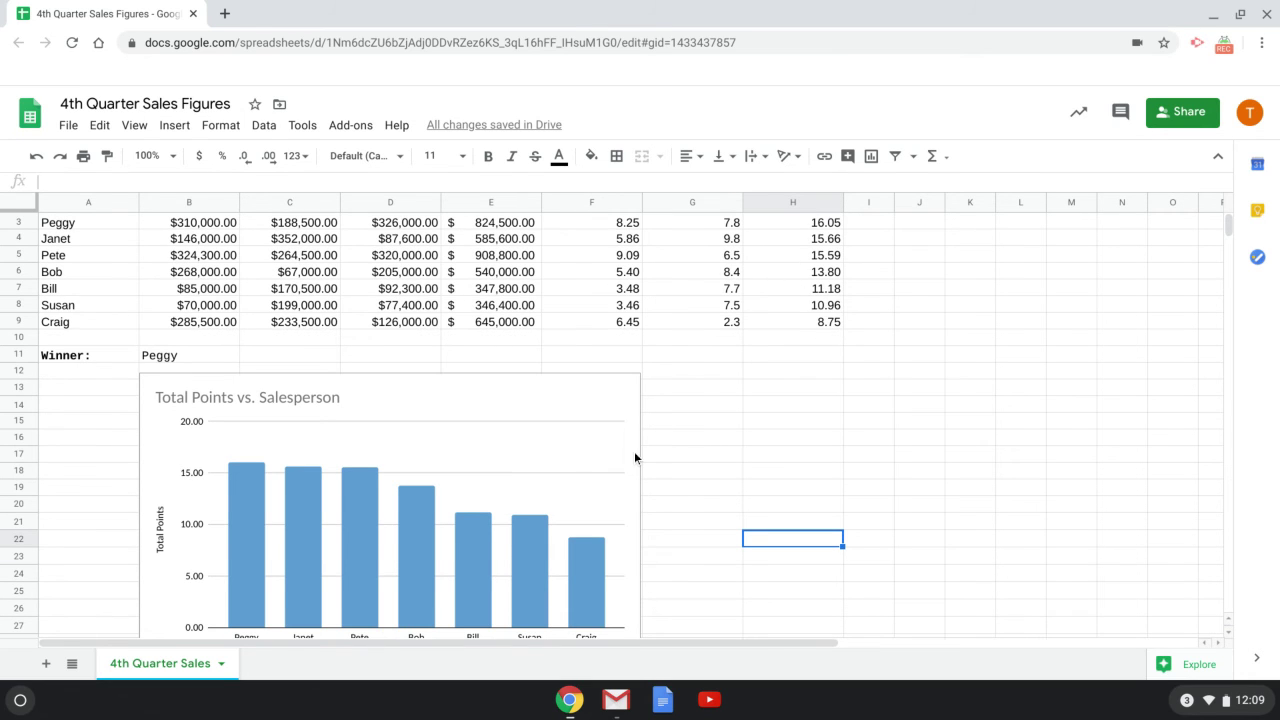
pyautogui.scroll(1, 634, 457)
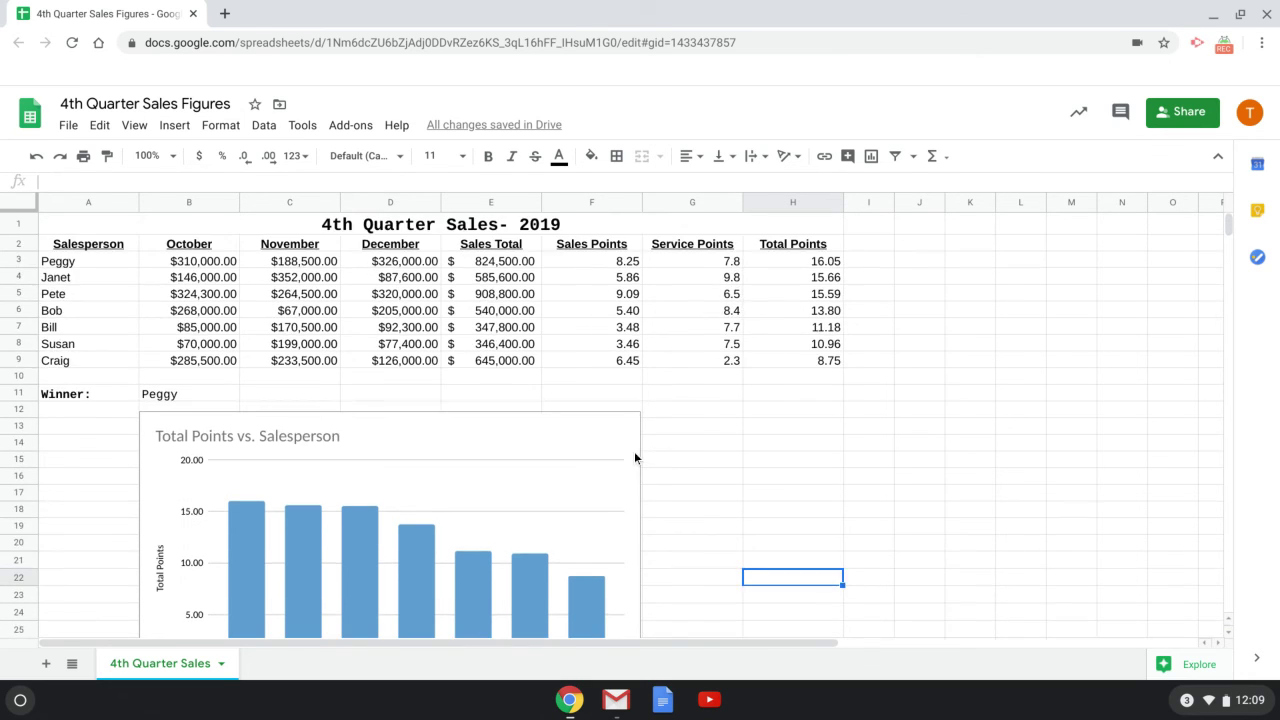
pyautogui.click(602, 276)
pyautogui.click(600, 263)
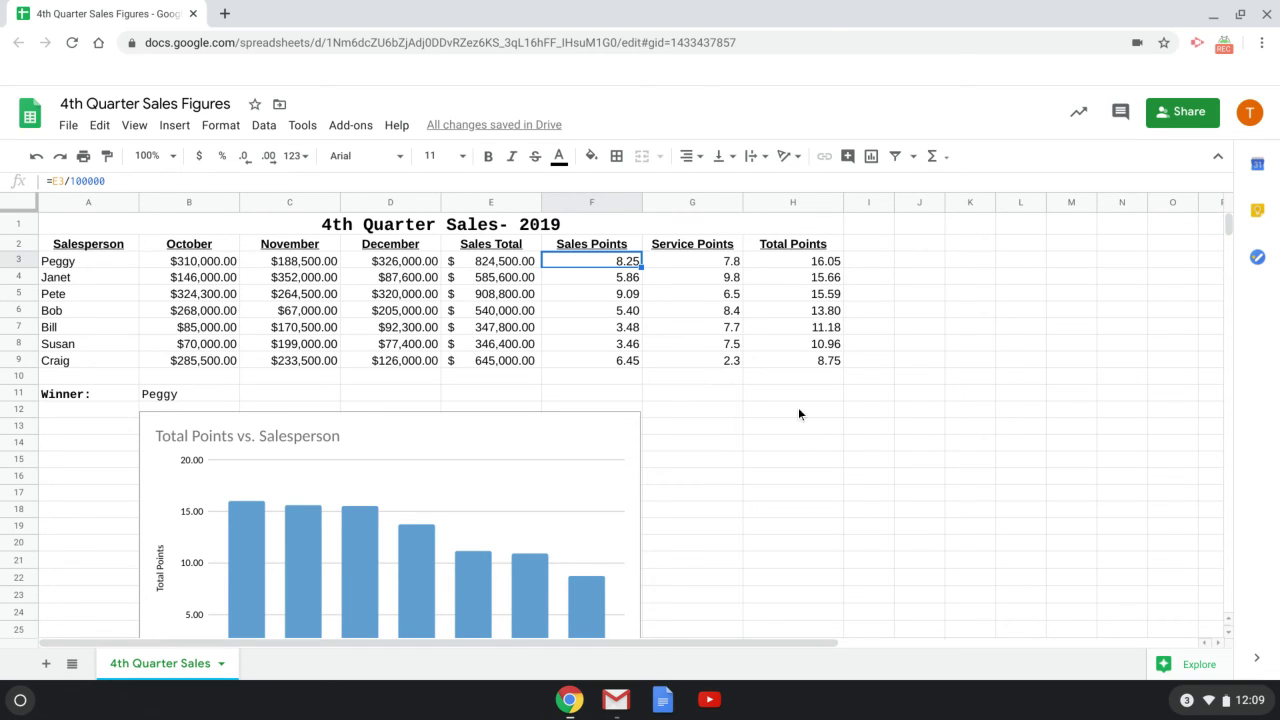
pyautogui.scroll(-1, 794, 418)
pyautogui.scroll(1, 792, 423)
# Switch to Google Classroom, close the directions PDF and view the Car Dealership assignment on the maximized Classwork page
pyautogui.click(1213, 15)
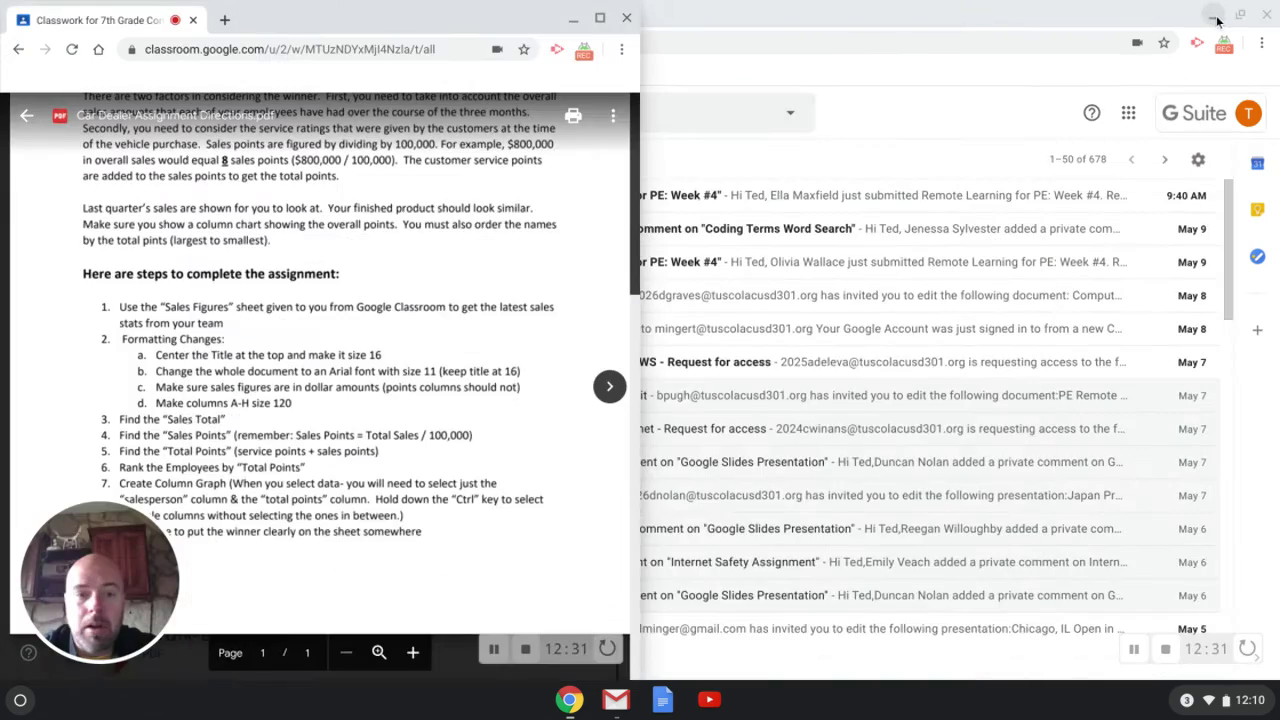
pyautogui.click(18, 49)
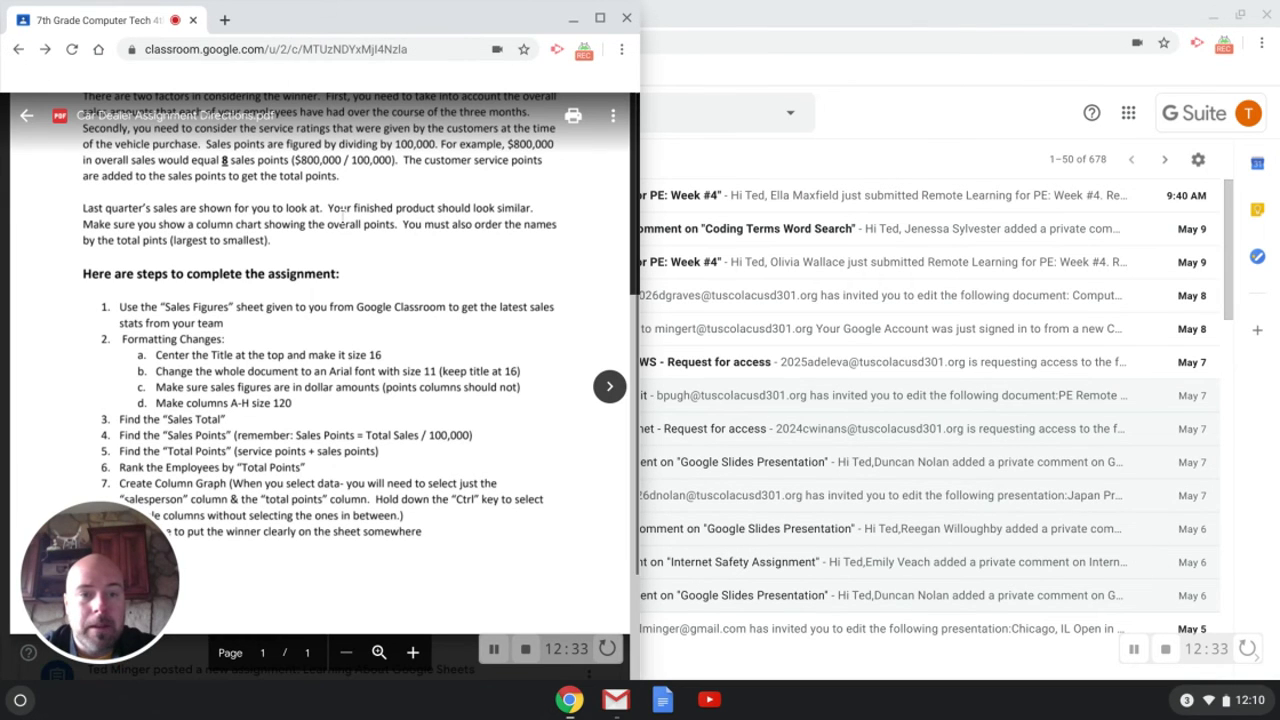
pyautogui.click(27, 116)
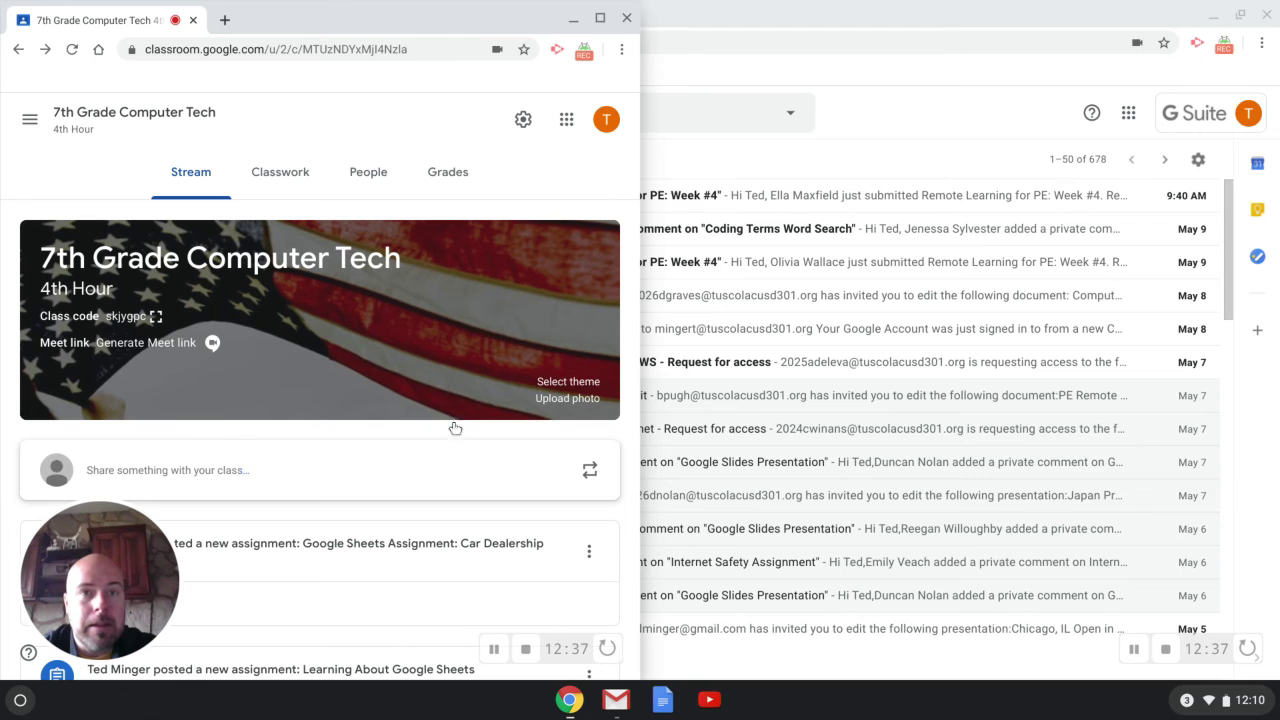
pyautogui.click(600, 18)
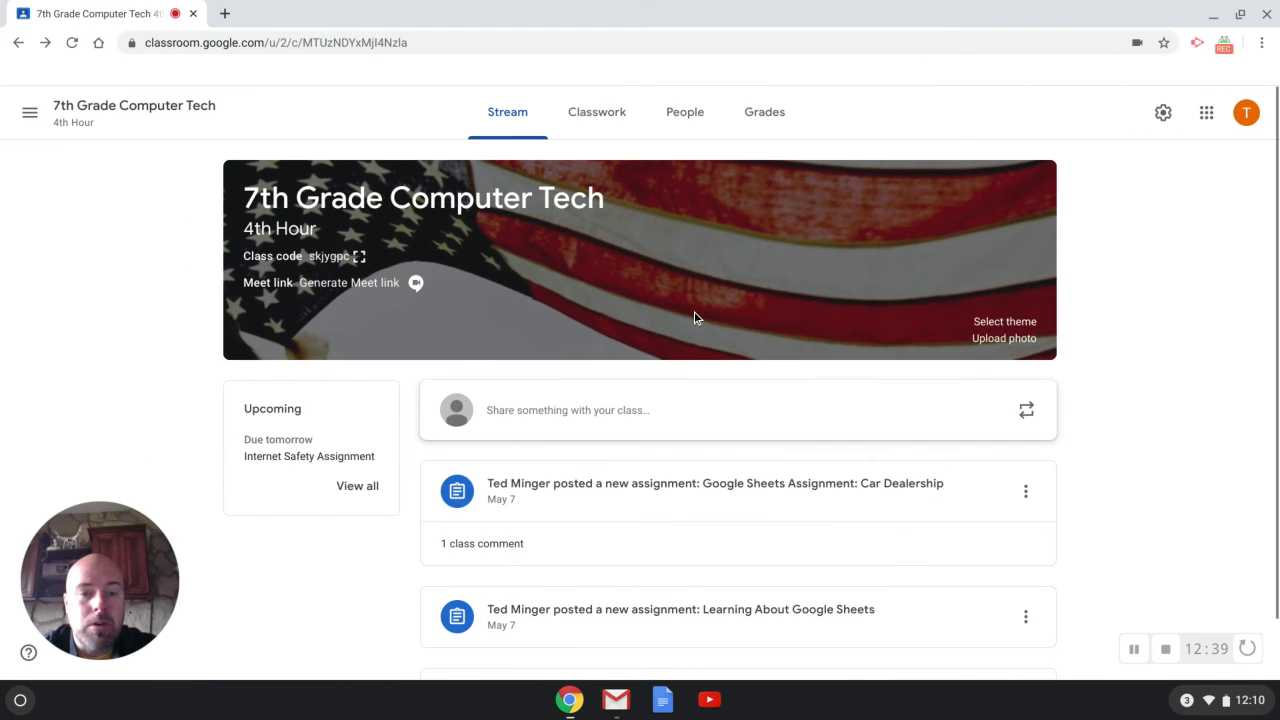
pyautogui.click(600, 118)
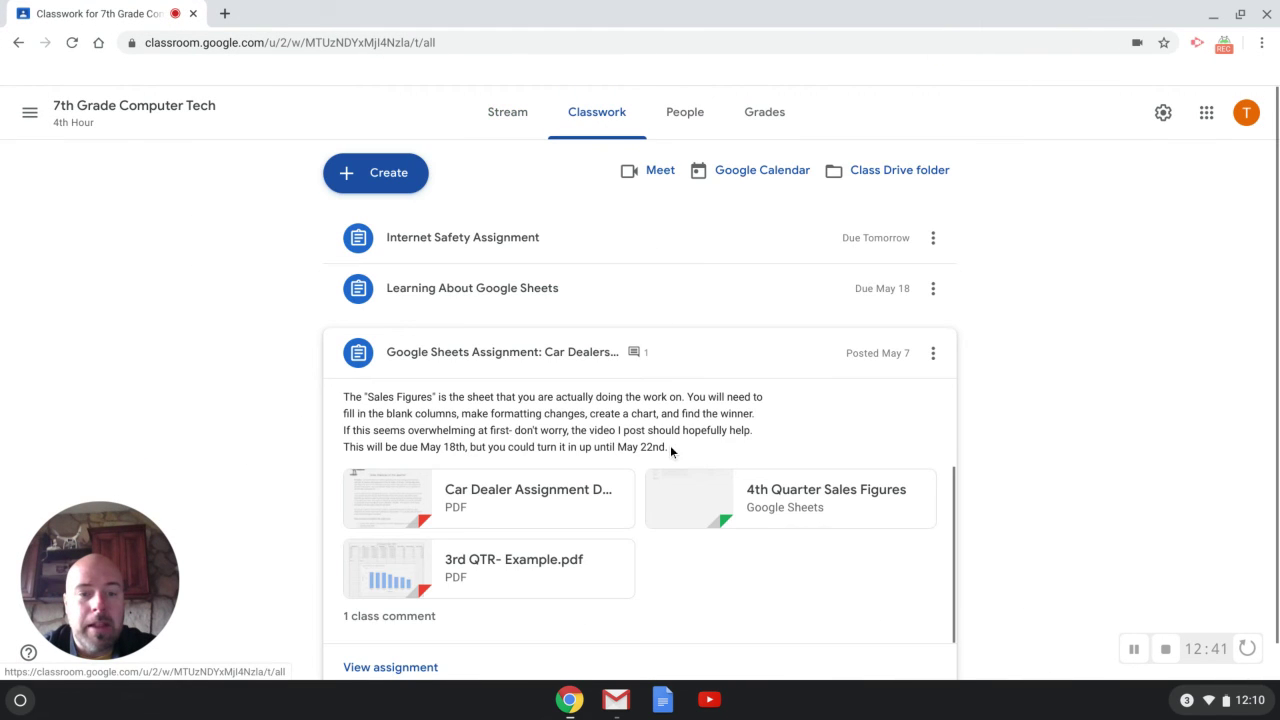
pyautogui.scroll(-1, 670, 447)
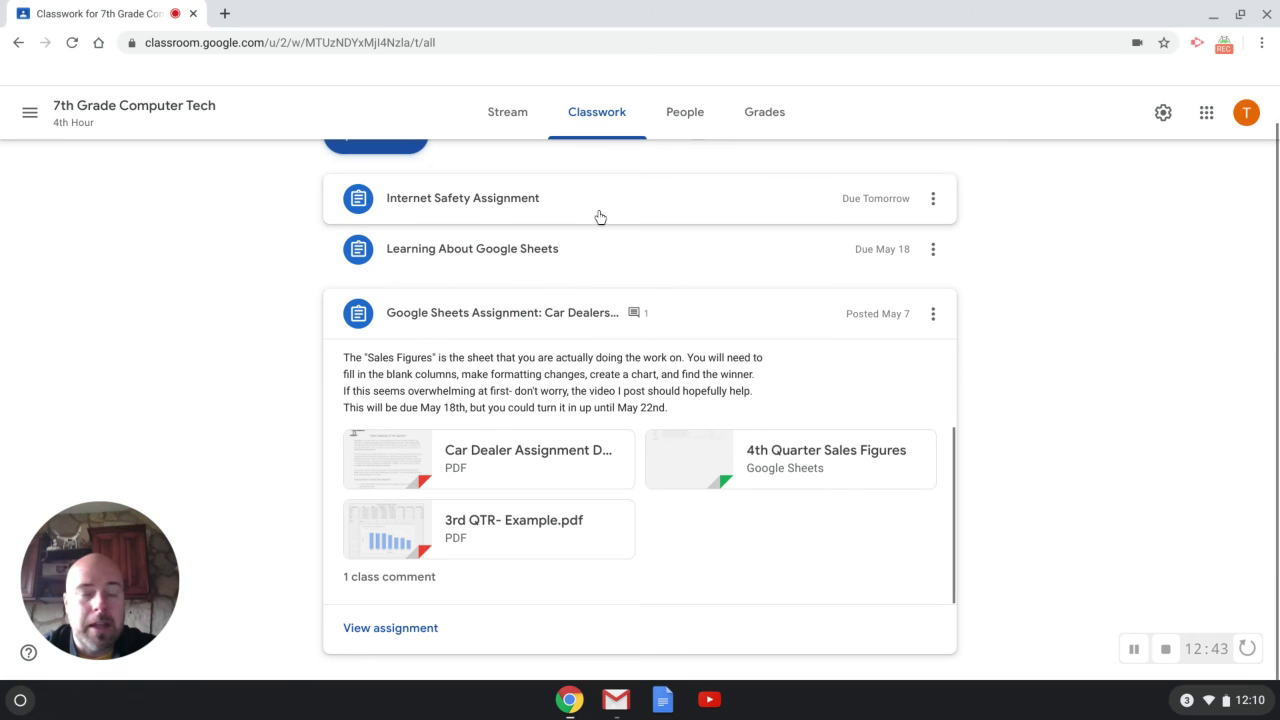